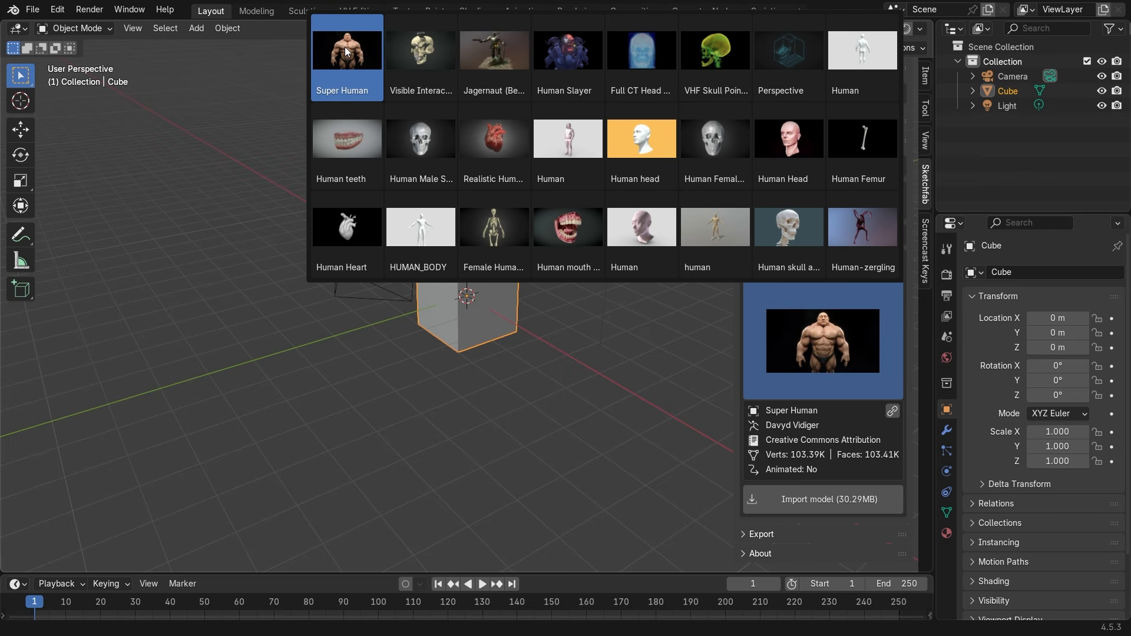
Choose the Super Human model from the Sketchfab search results and delete all default objects from the scene
left_click(344, 47)
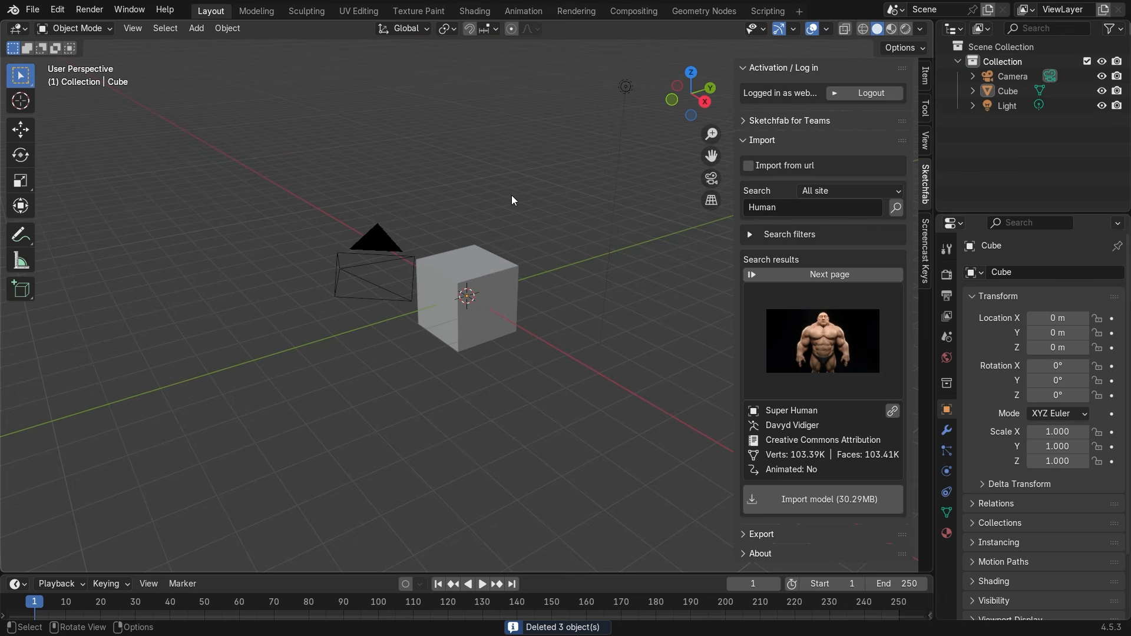
key("a")
key("Delete")
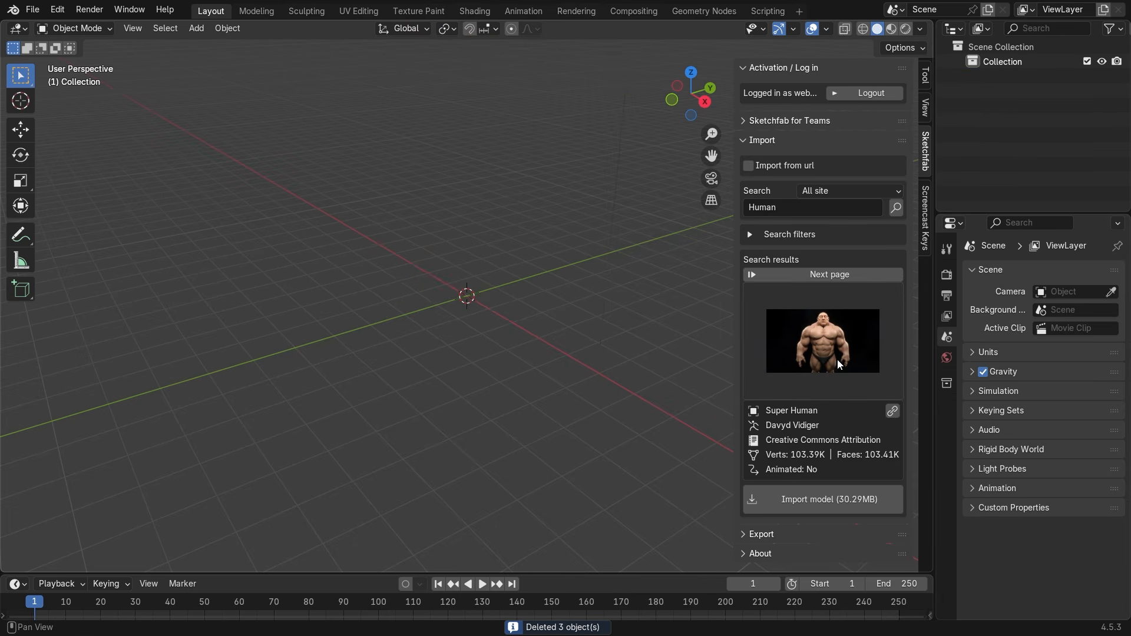
Set the render engine to Cycles with GPU Compute as the device
left_click(944, 275)
left_click(1070, 273)
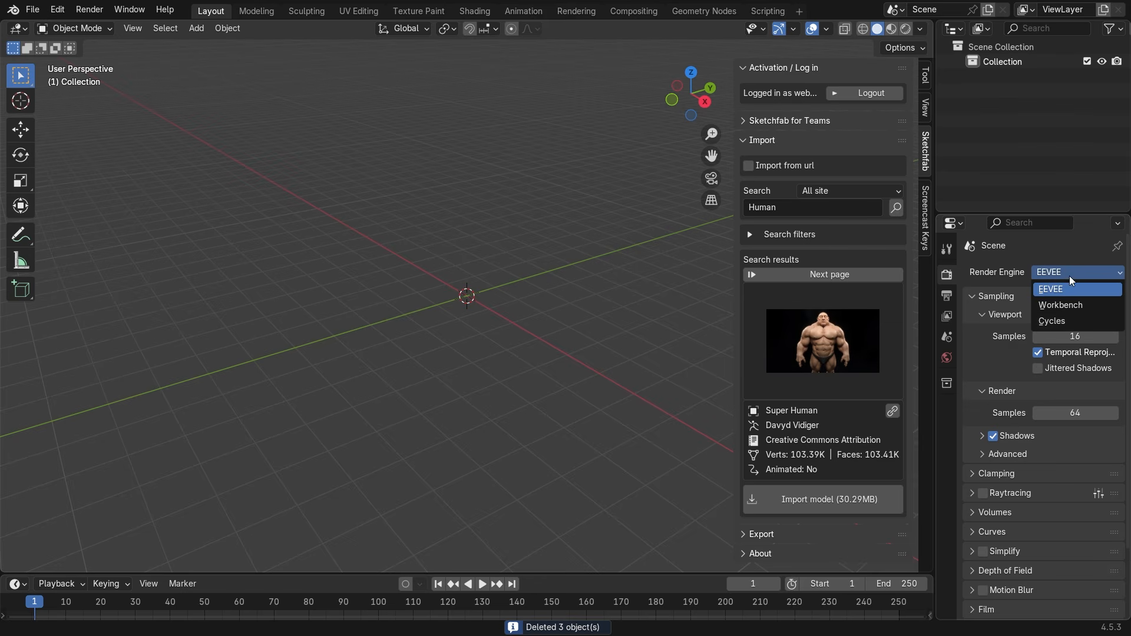
left_click(1077, 320)
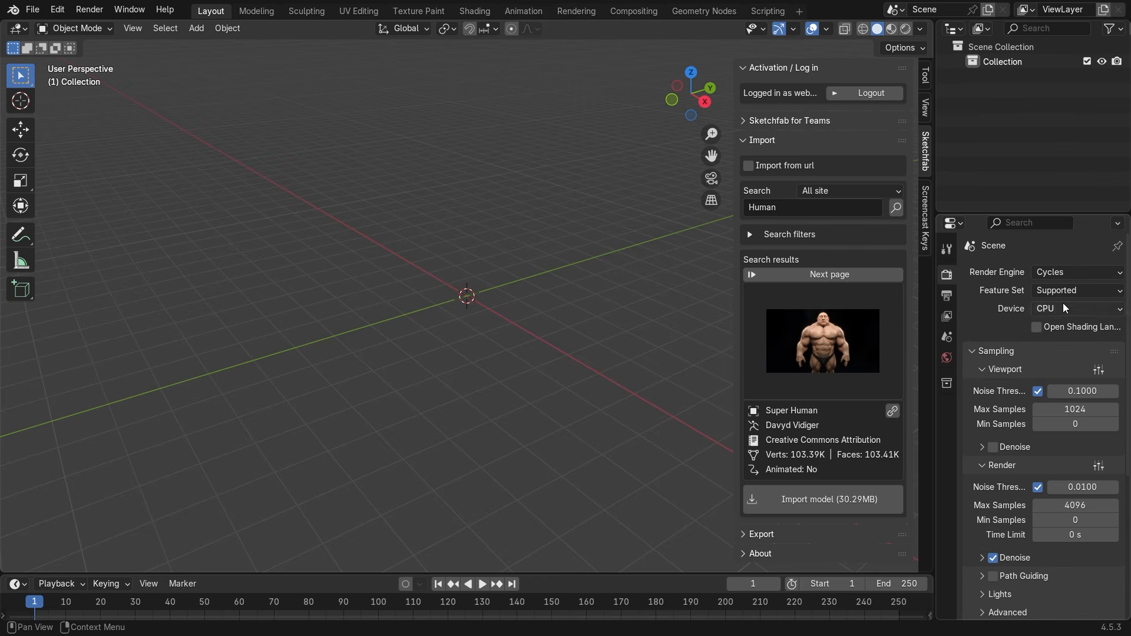
left_click(1063, 303)
left_click(1068, 341)
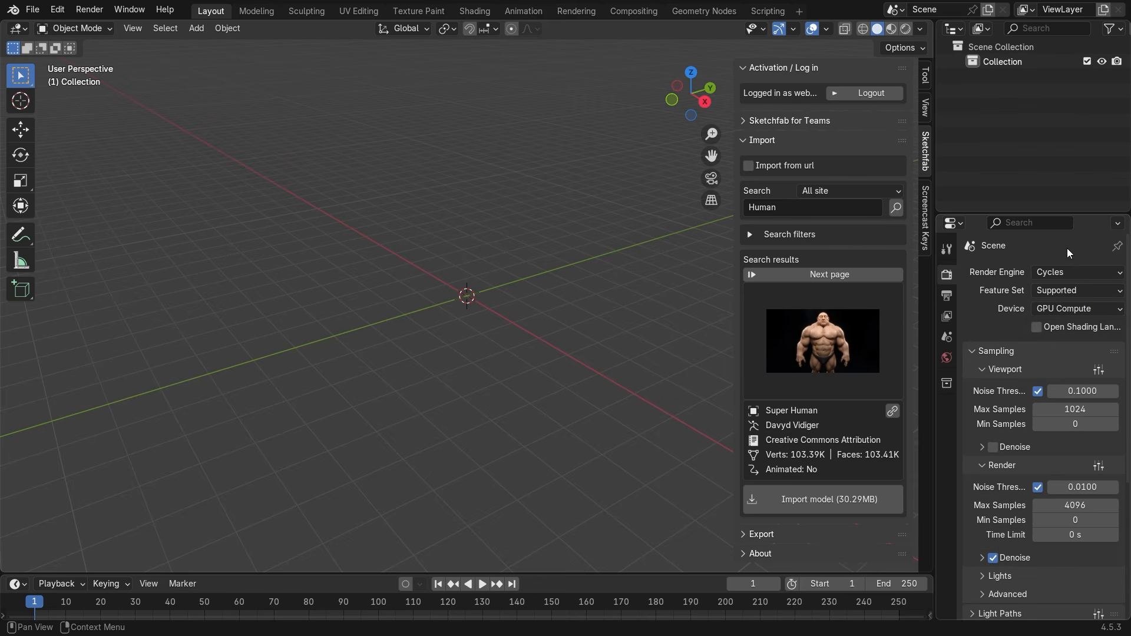
left_click(1066, 272)
left_click(1063, 273)
Import the Super Human model from Sketchfab, frame it from the front and deselect it
left_click(811, 507)
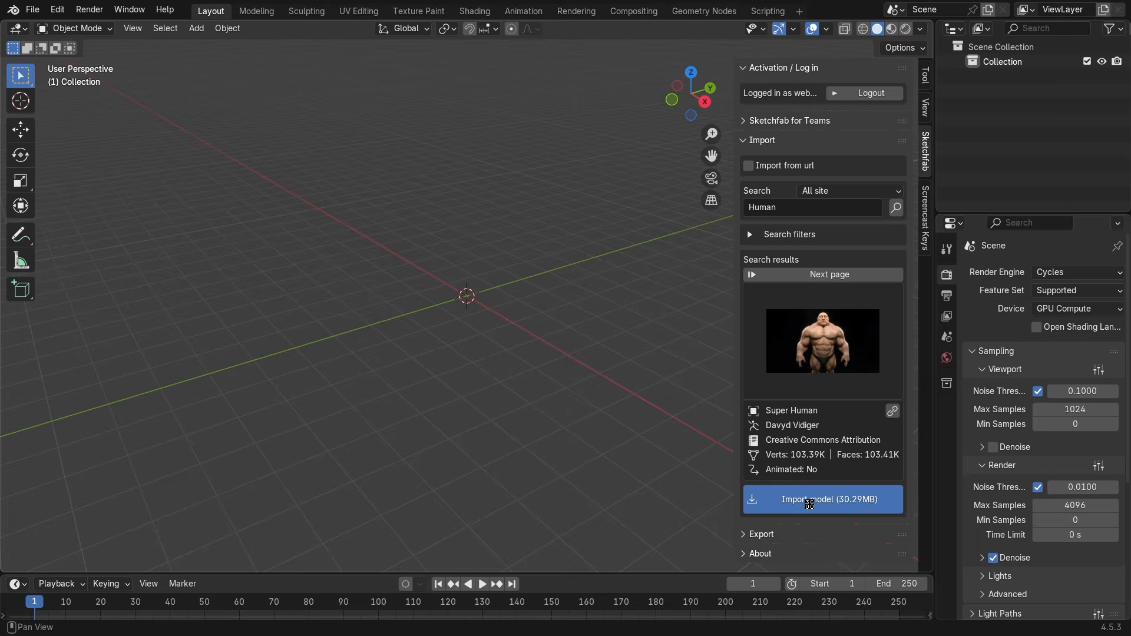
key("n")
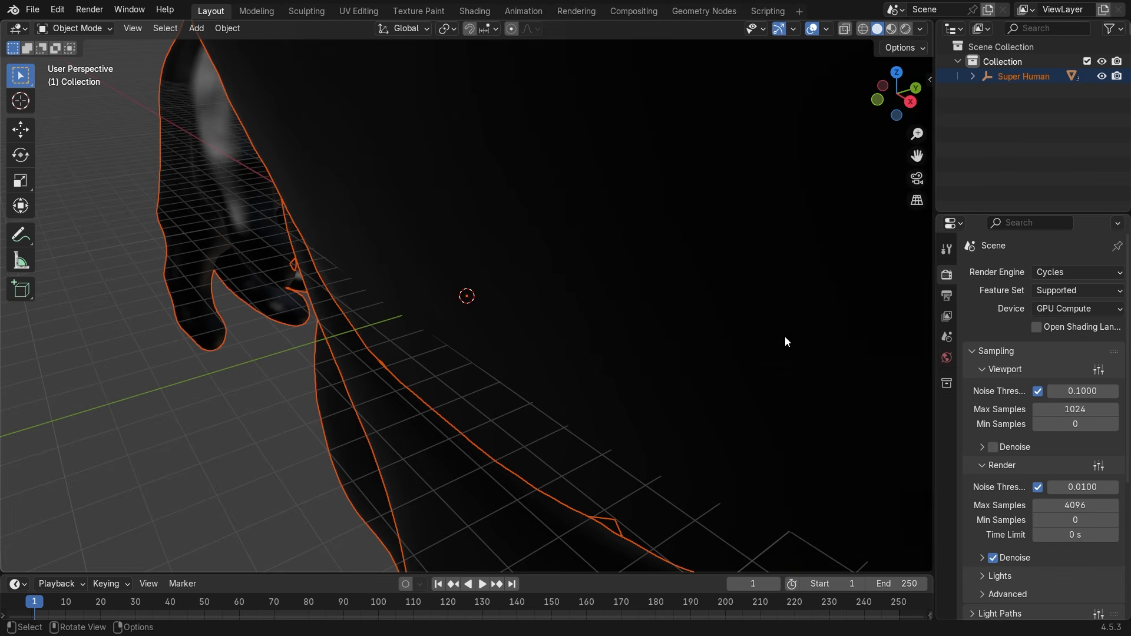
key("KP_Decimal")
middle_click_drag(450, 329, 621, 214)
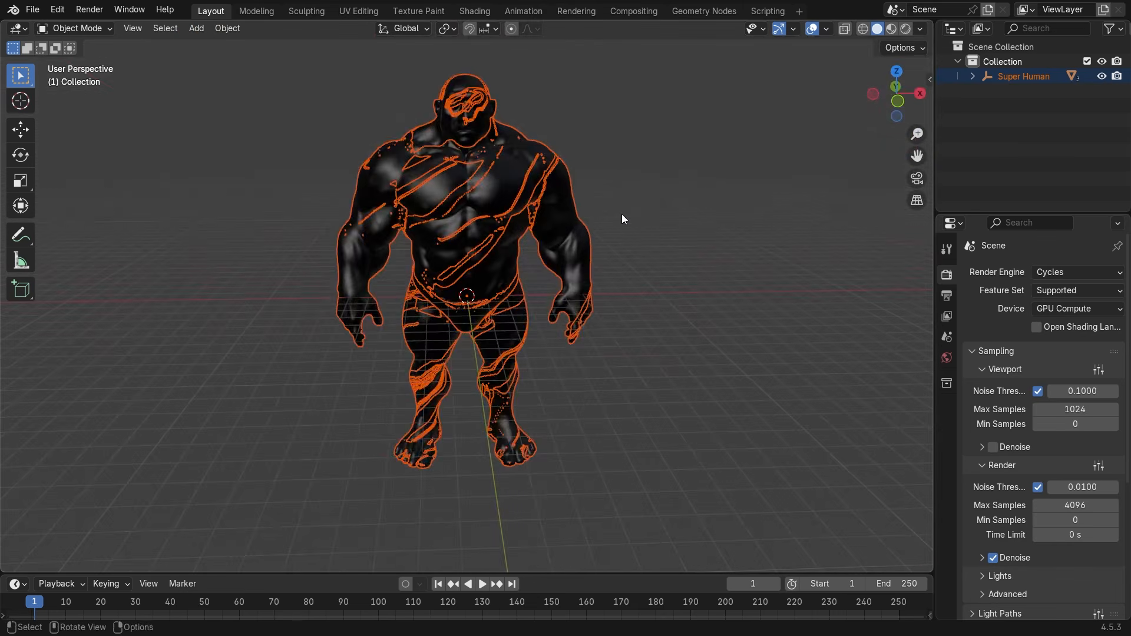
left_click(644, 205)
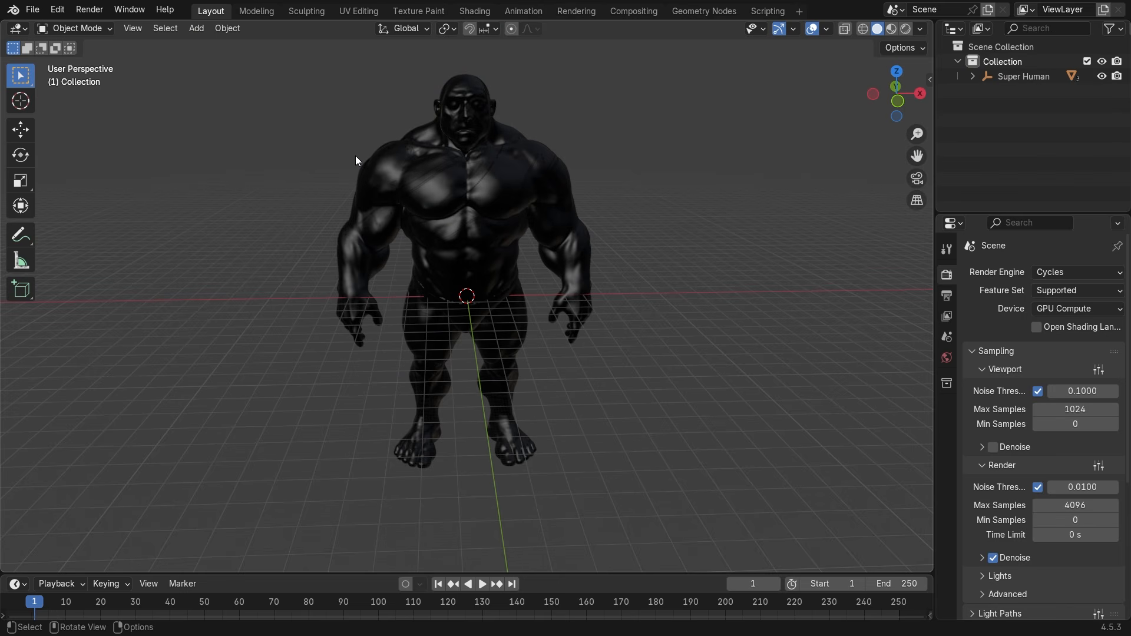
Enable the Rigify add-on in the preferences
key("shift+a")
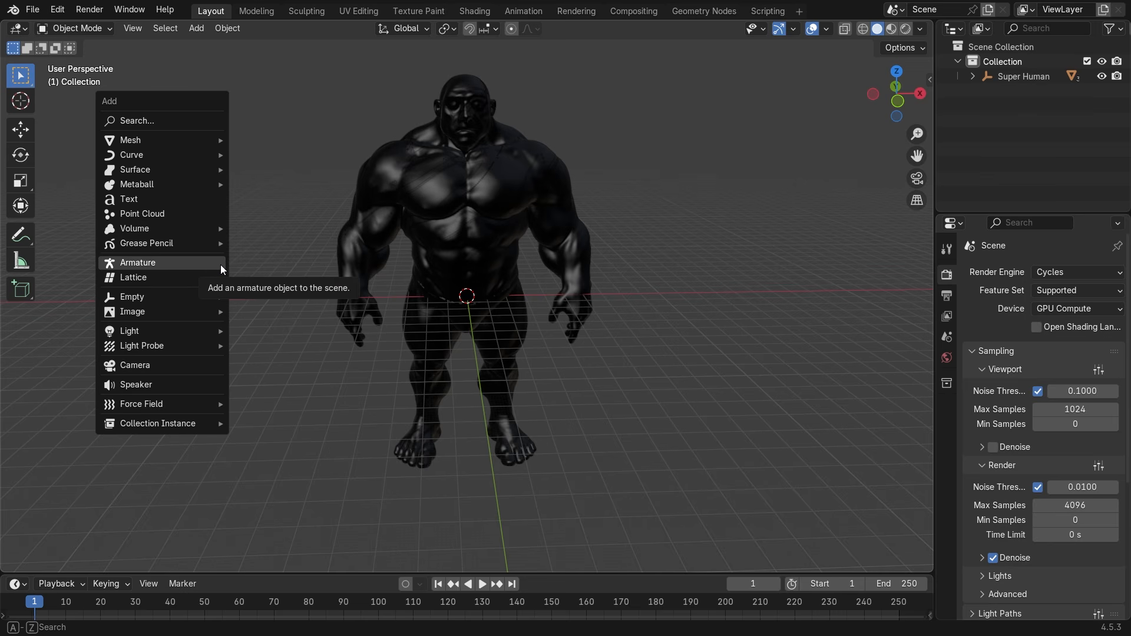
left_click(57, 9)
left_click(119, 199)
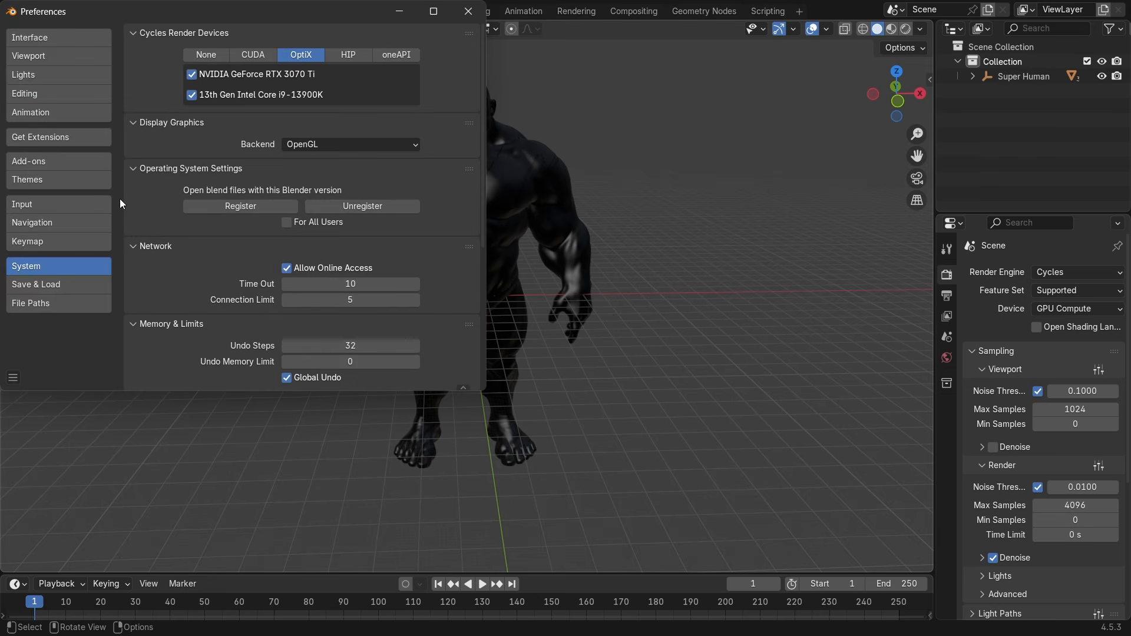
left_click(47, 162)
left_click(245, 35)
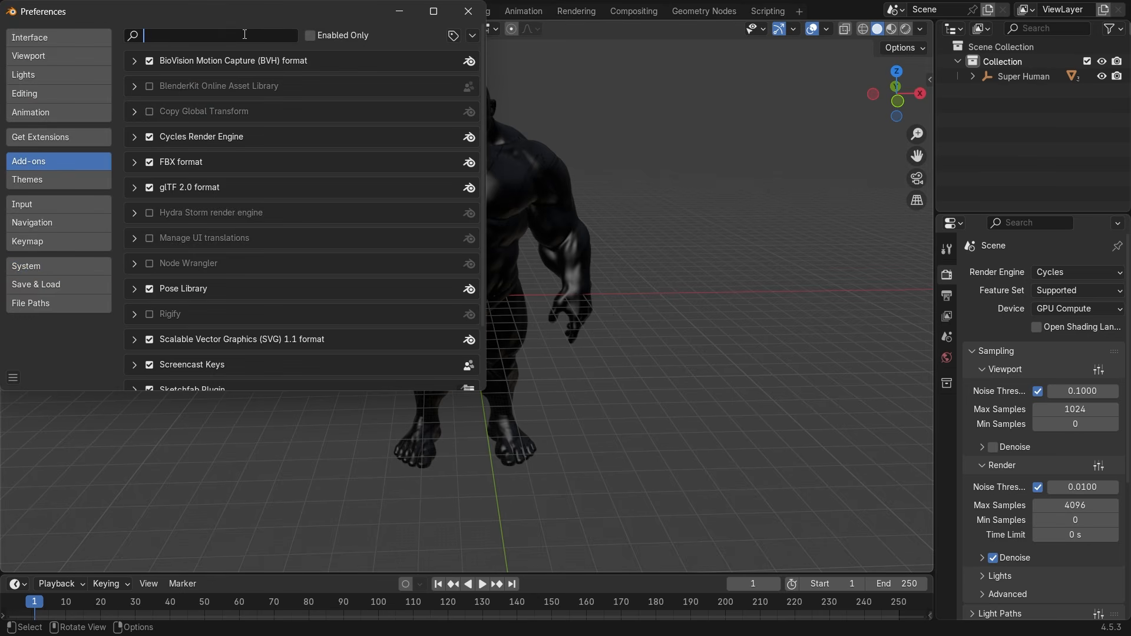
type("Rigify")
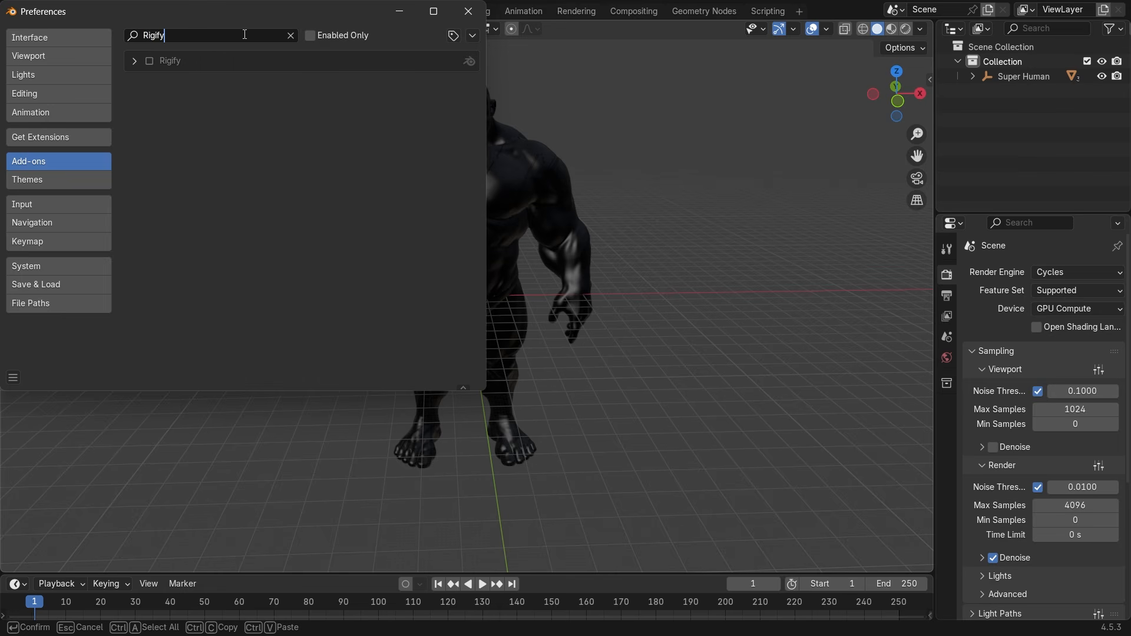
key("Return")
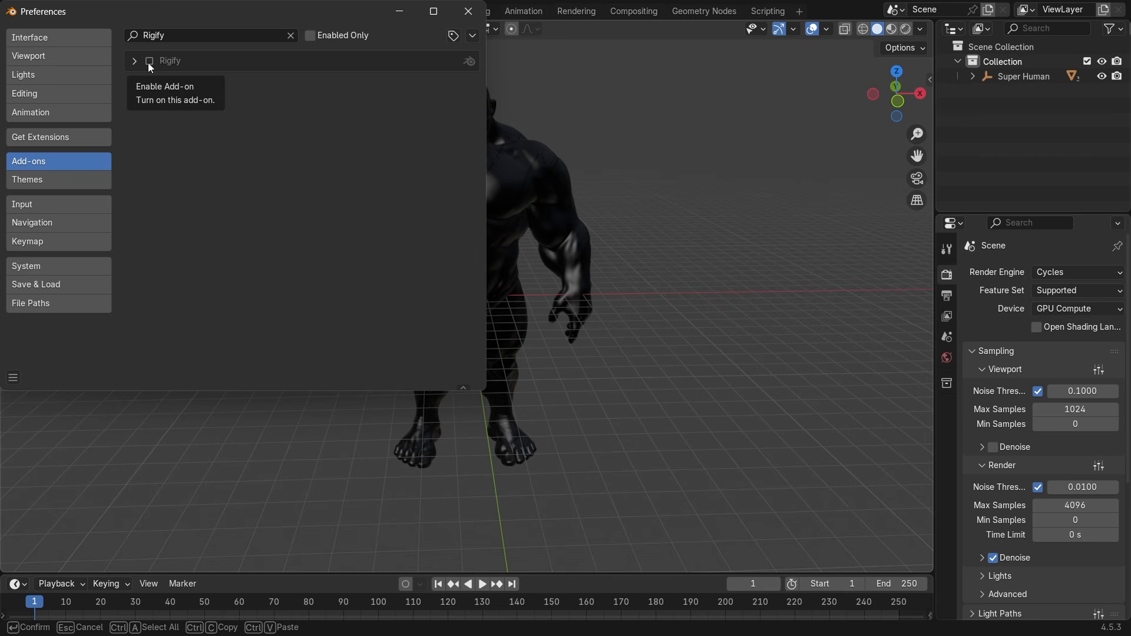
left_click(148, 61)
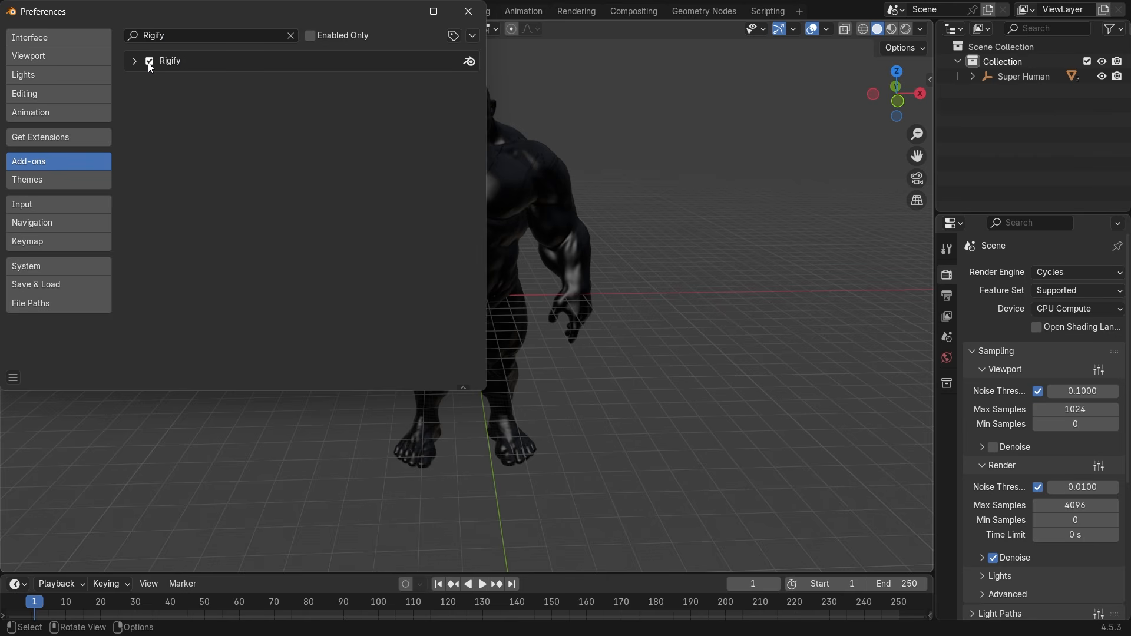
left_click(469, 12)
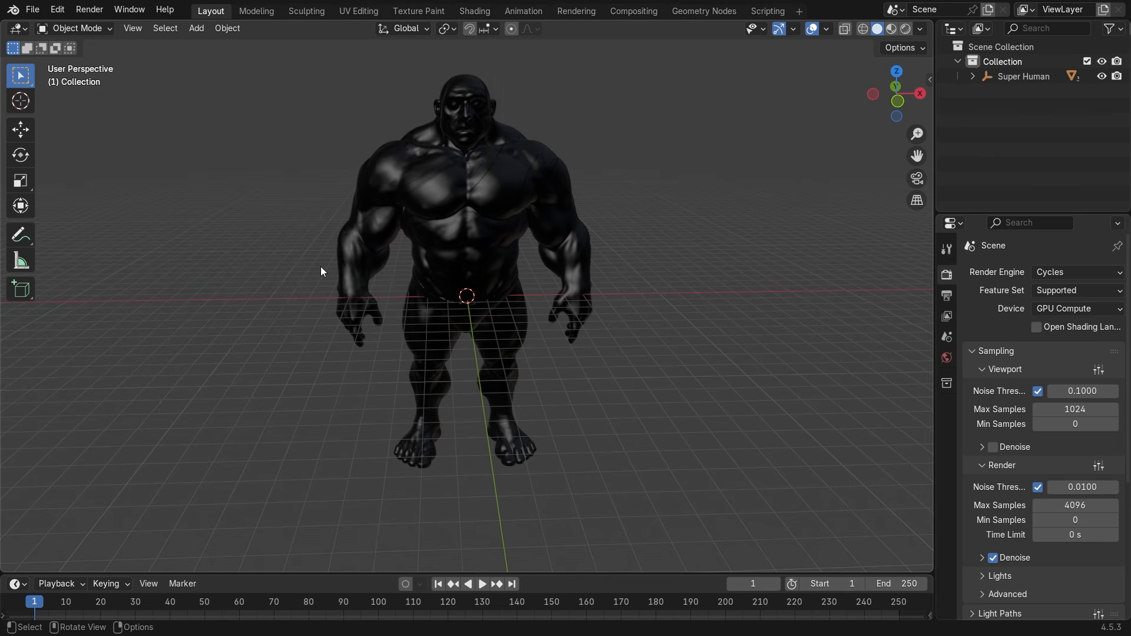
Add a Rigify Human meta-rig armature to the scene
key("shift+a")
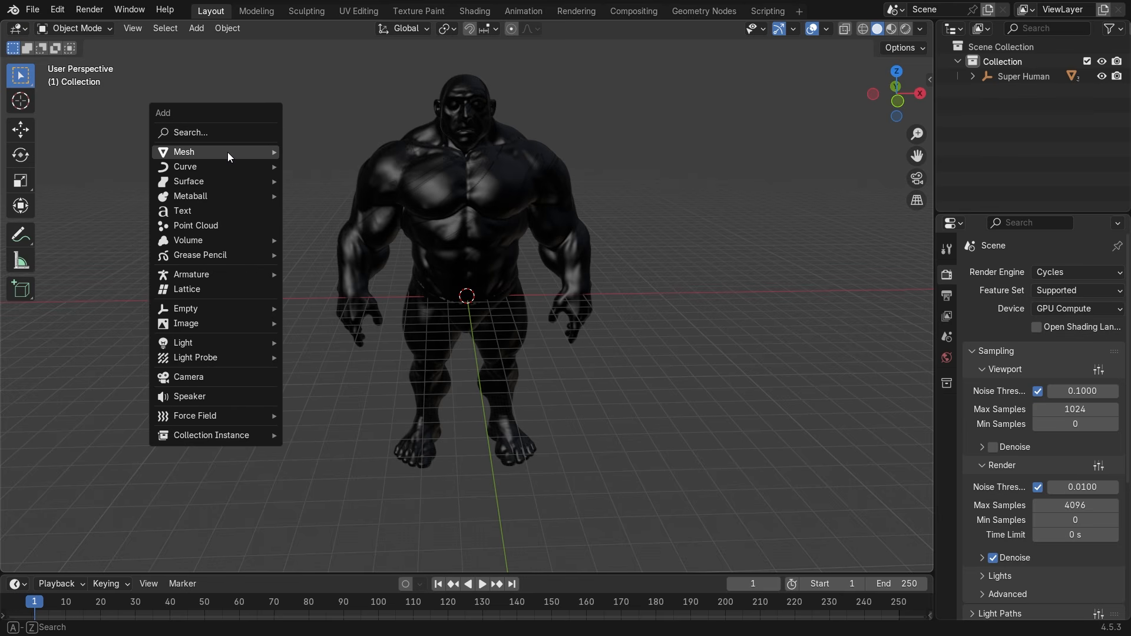
mouse_move(217, 274)
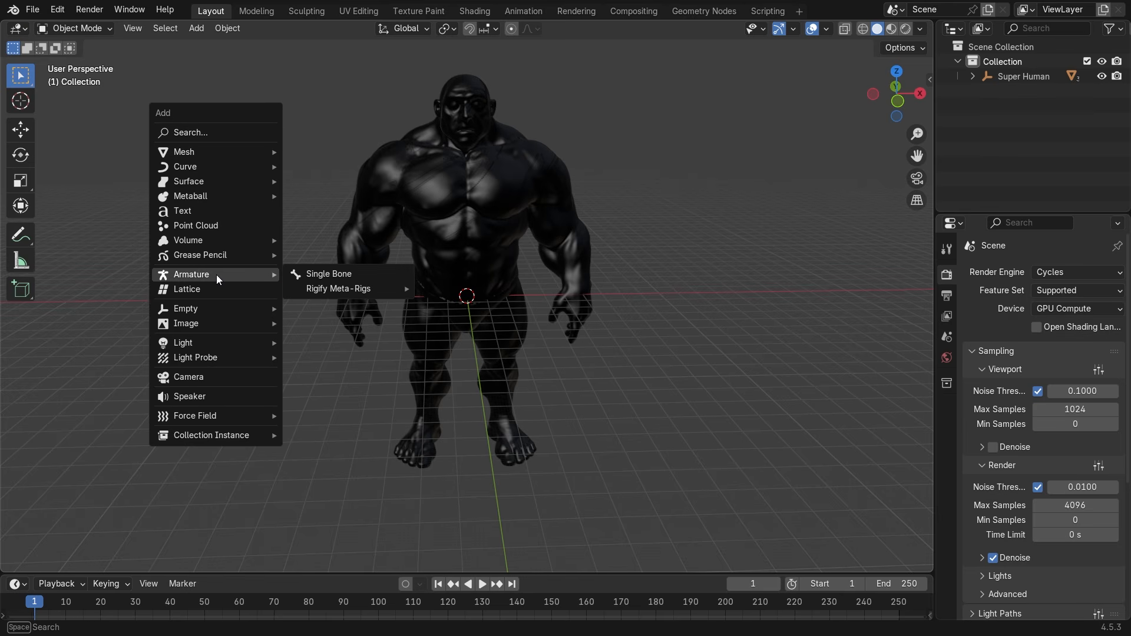
mouse_move(340, 290)
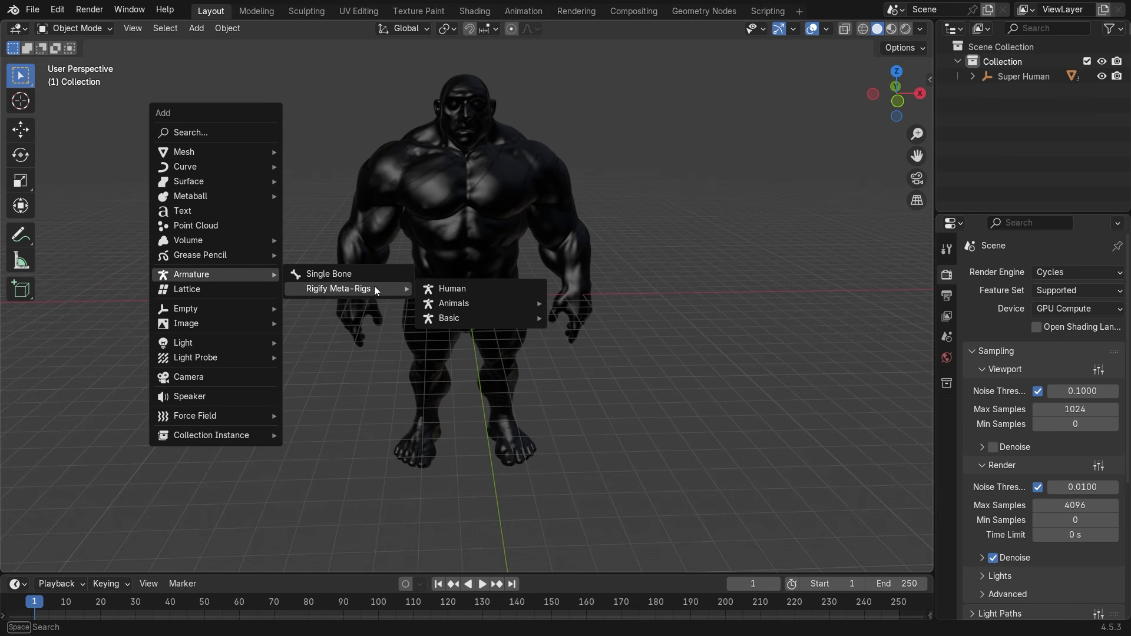
left_click(481, 287)
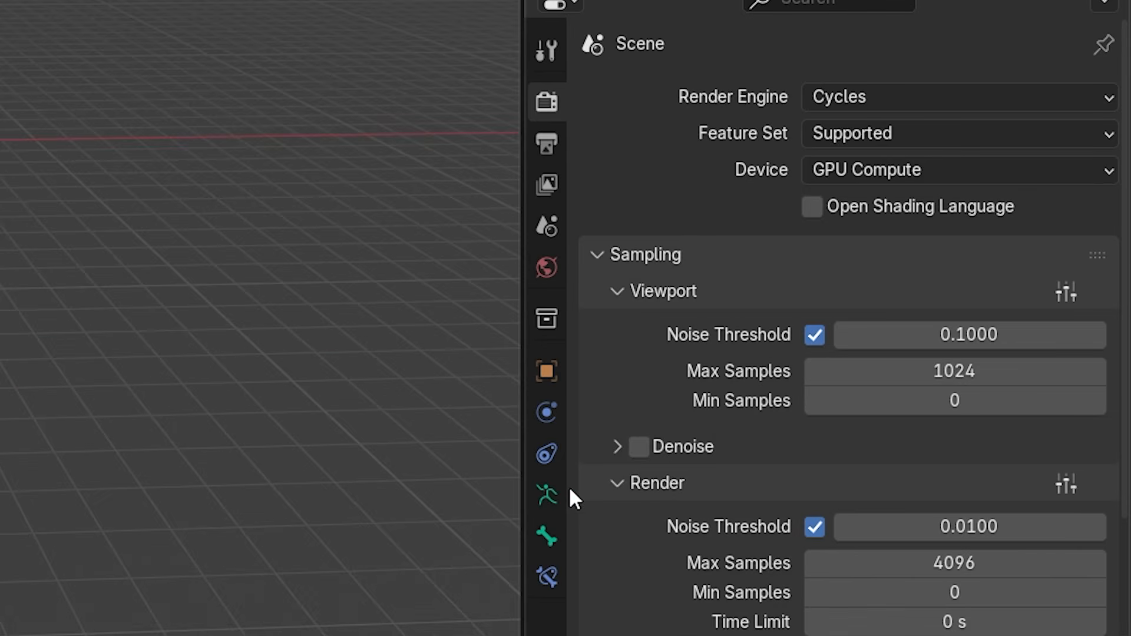
Set the meta-rig's viewport display to In Front
left_click(547, 496)
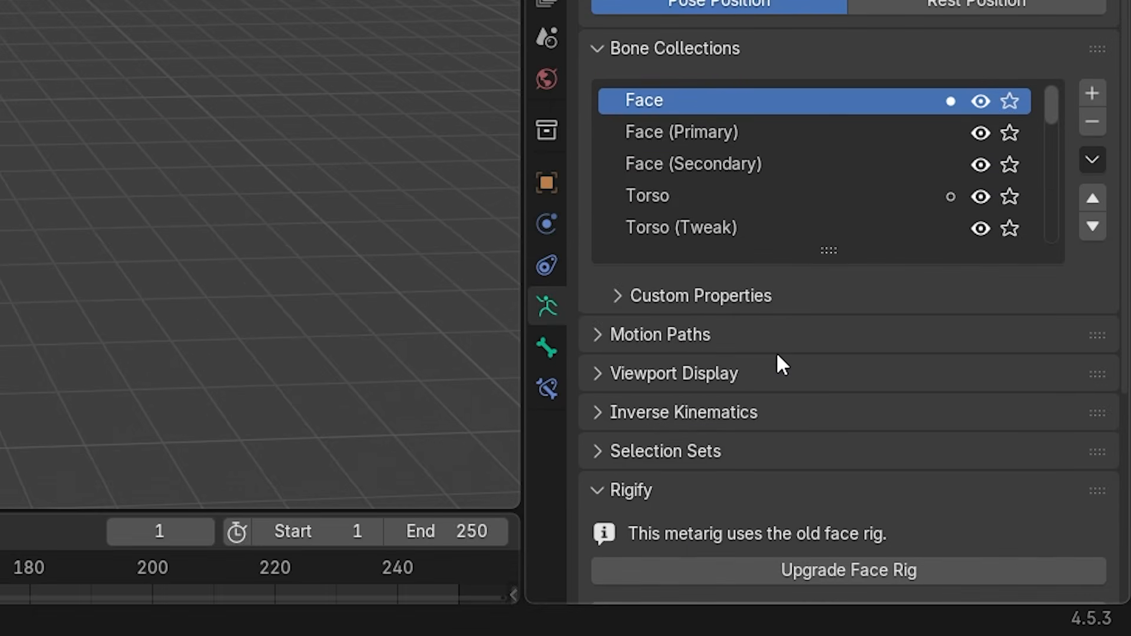
scroll(775, 352, "down", 9)
left_click(602, 106)
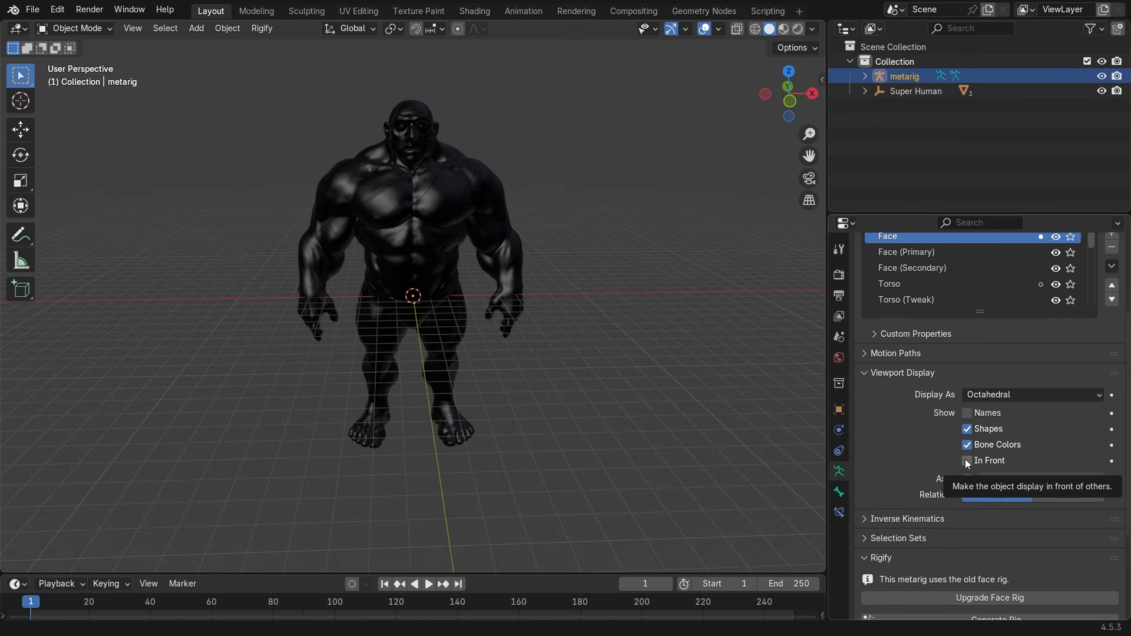
left_click(967, 462)
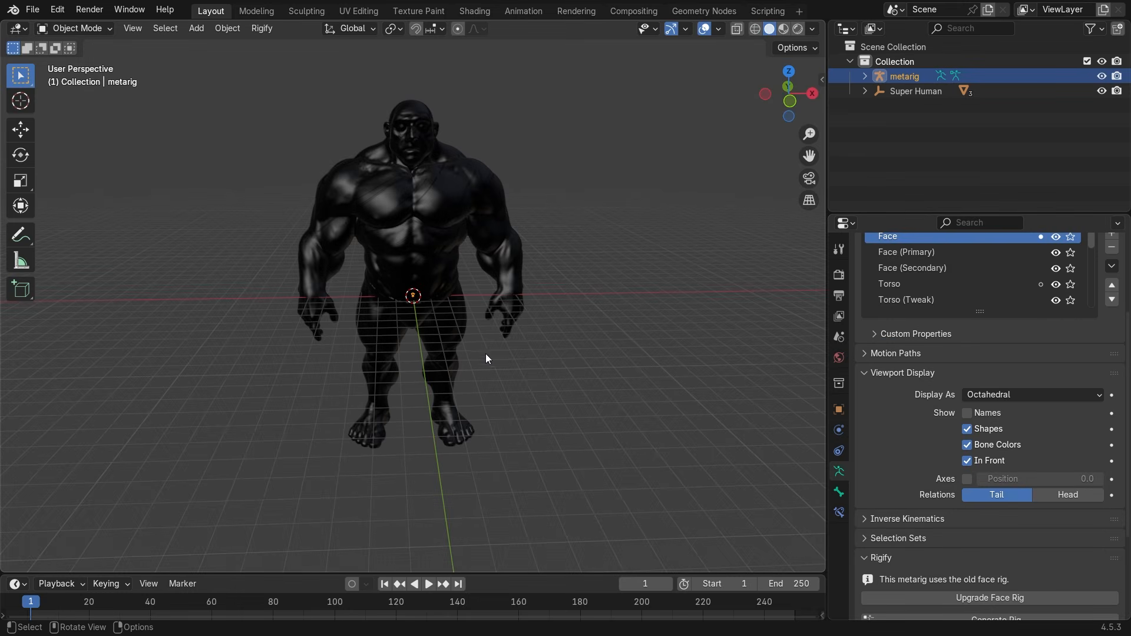
Examine the meta-rig's size relative to the Super Human model, then clear the selection
scroll(456, 320, "up", 5)
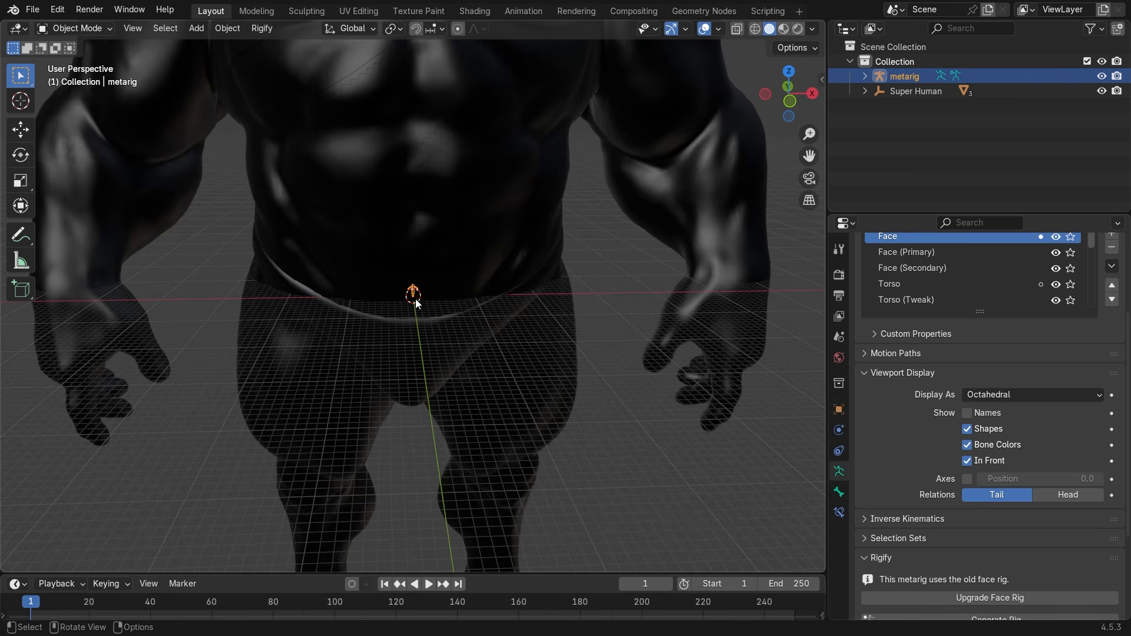
scroll(414, 294, "down", 3)
scroll(422, 315, "up", 6)
scroll(424, 315, "down", 2)
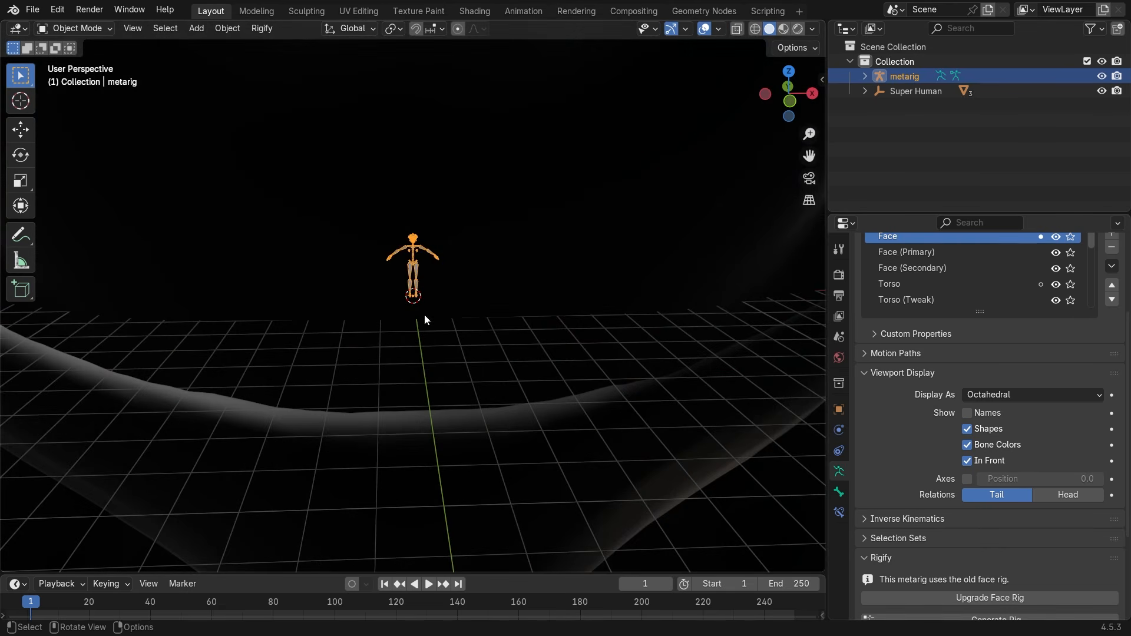
scroll(485, 293, "down", 2)
scroll(531, 366, "down", 3)
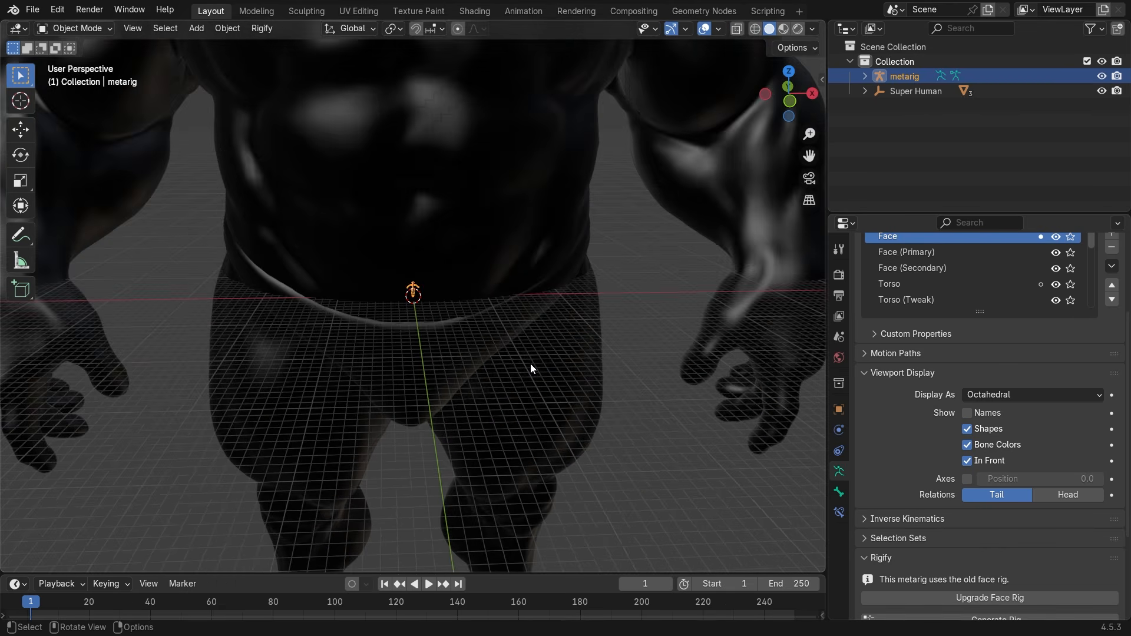
scroll(531, 365, "up", 3)
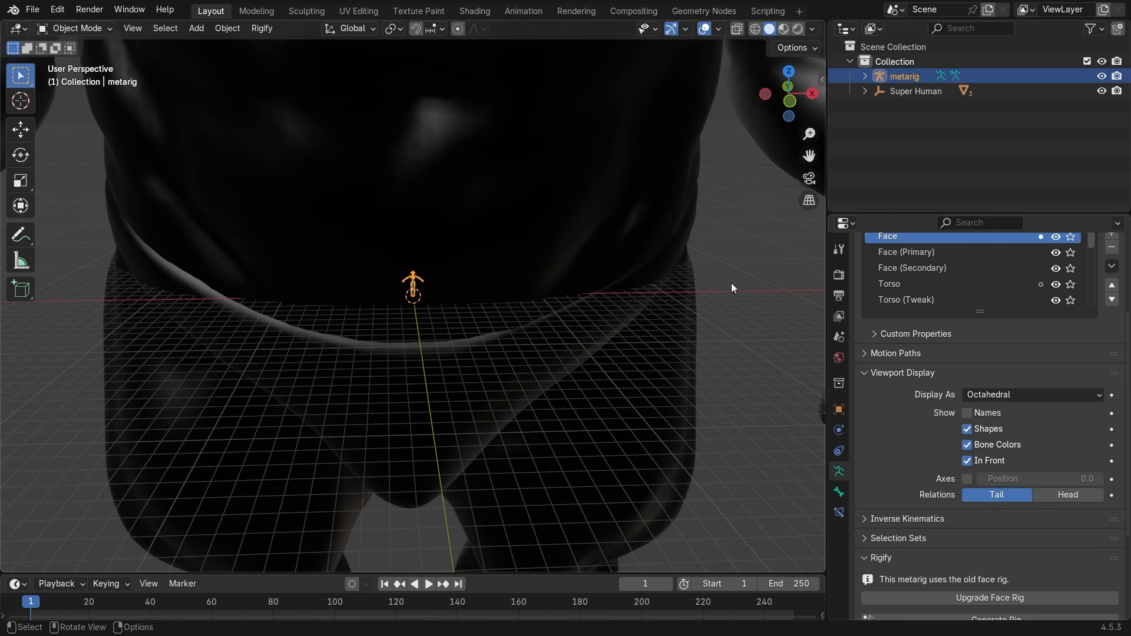
scroll(731, 275, "down", 2)
scroll(659, 257, "up", 3)
scroll(415, 287, "up", 3)
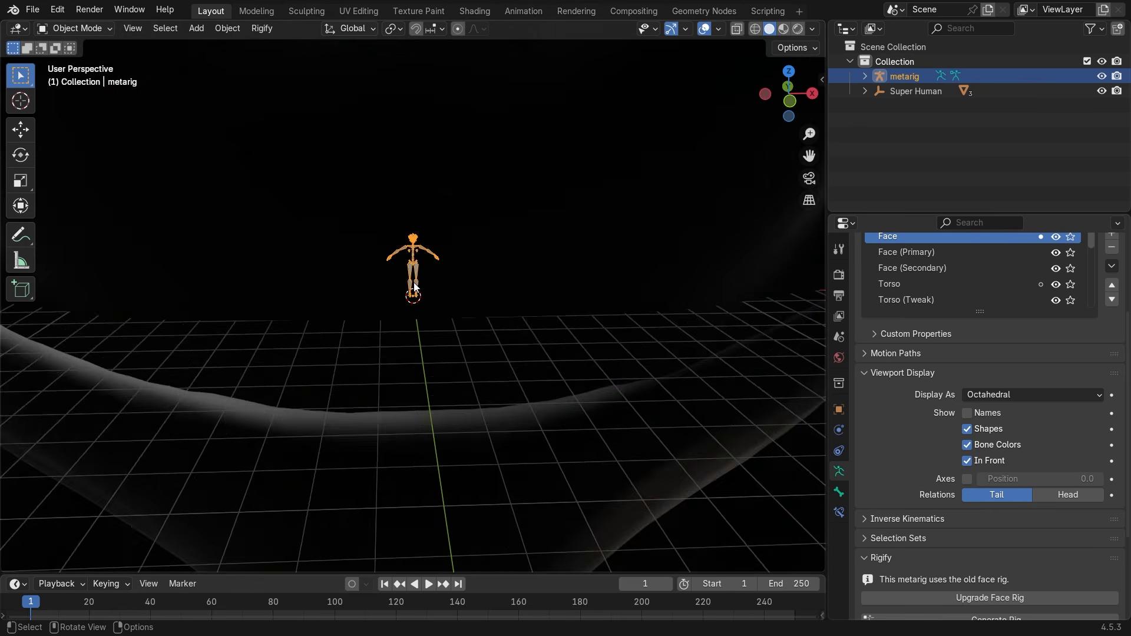
scroll(414, 287, "up", 3)
scroll(415, 170, "down", 3)
scroll(589, 227, "up", 5)
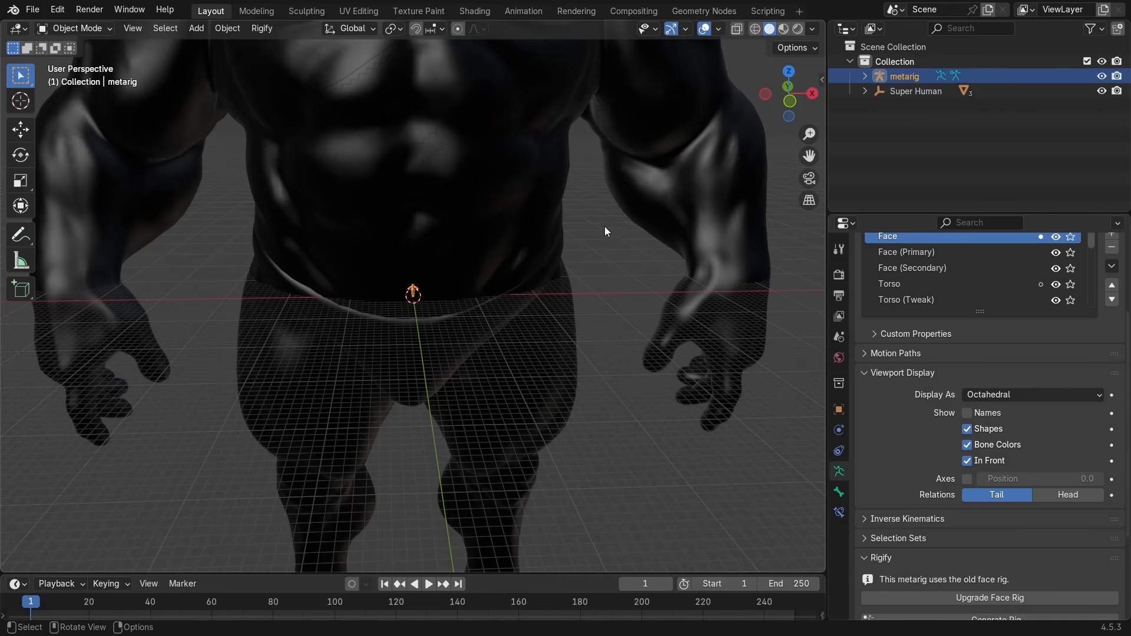
left_click(600, 254)
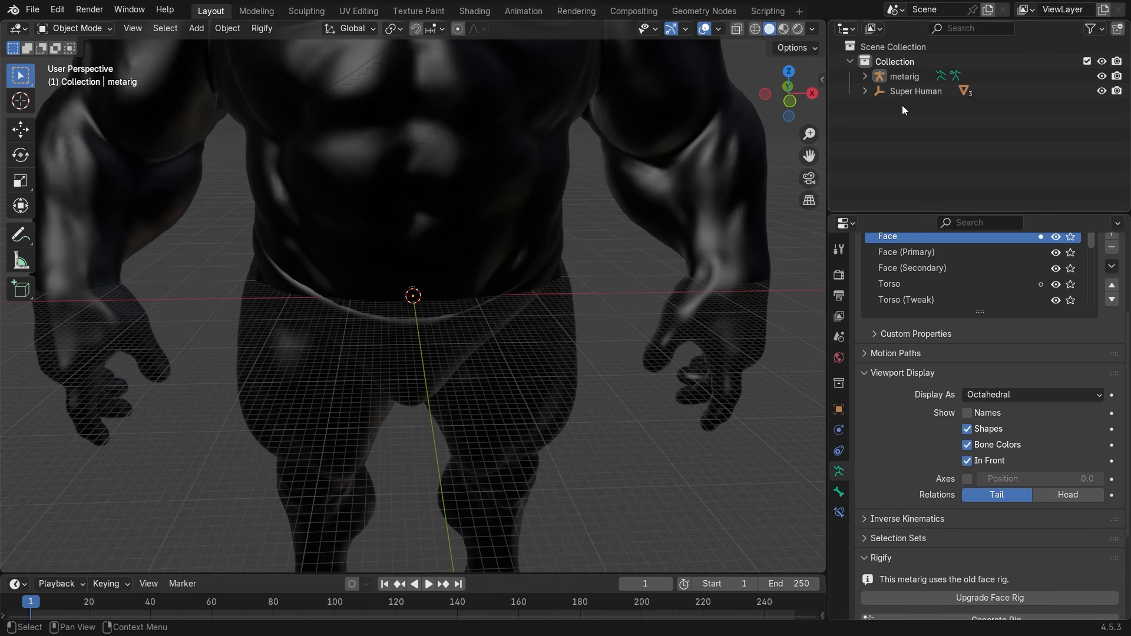
Examine which separate mesh objects make up the Super Human model by selecting its body parts individually
left_click(864, 91)
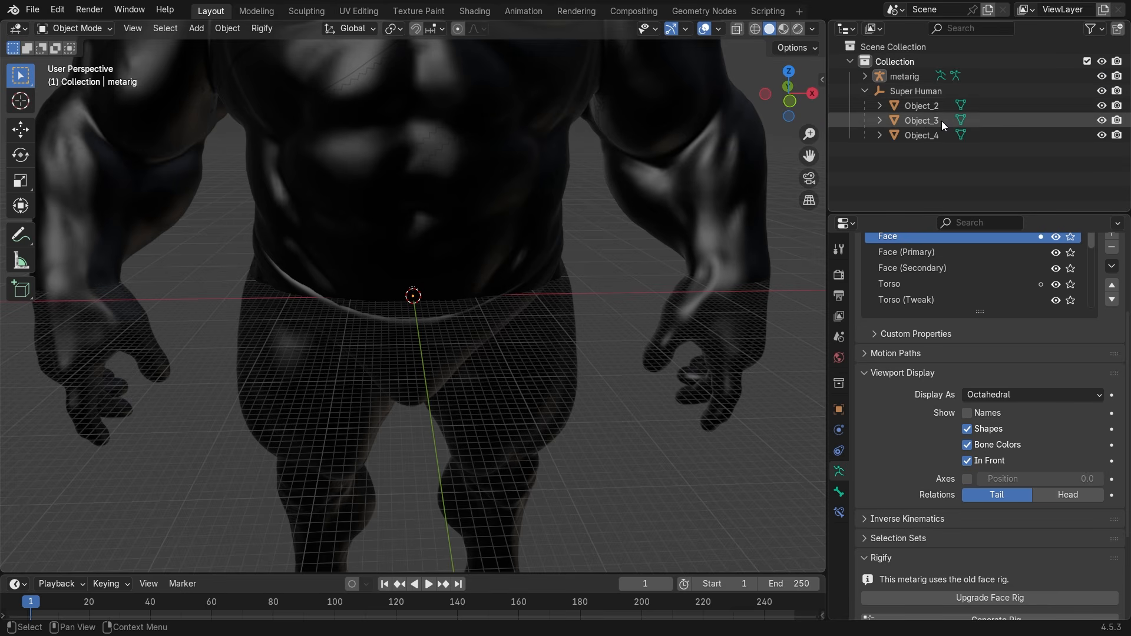
left_click(864, 90)
left_click(438, 205)
scroll(437, 204, "down", 5)
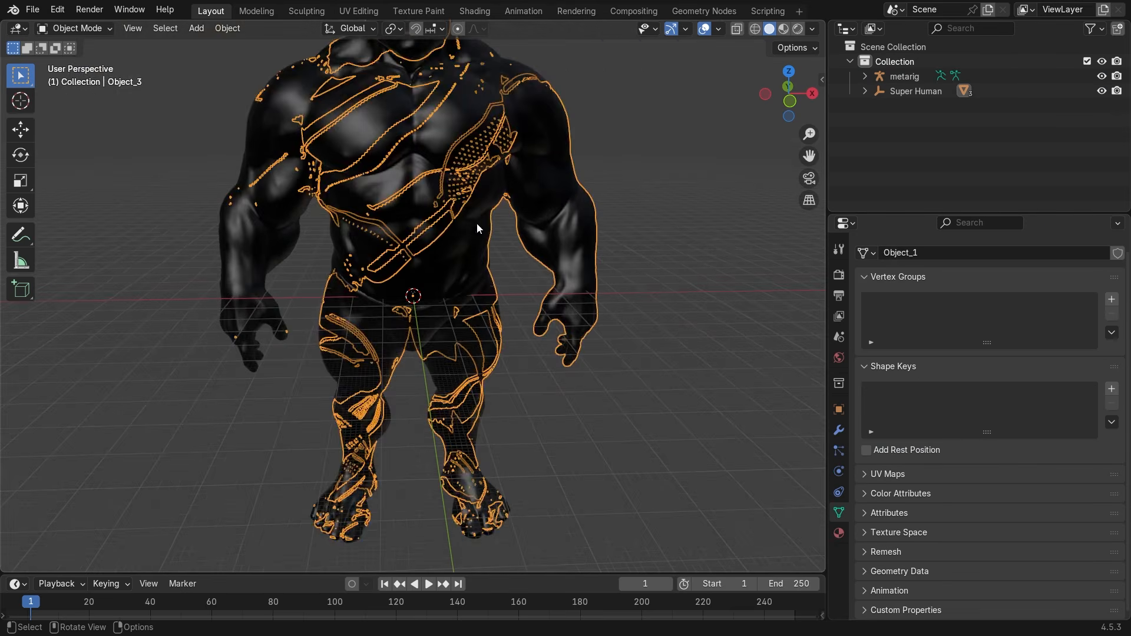
scroll(487, 222, "up", 4)
scroll(486, 223, "down", 4)
left_click(578, 132)
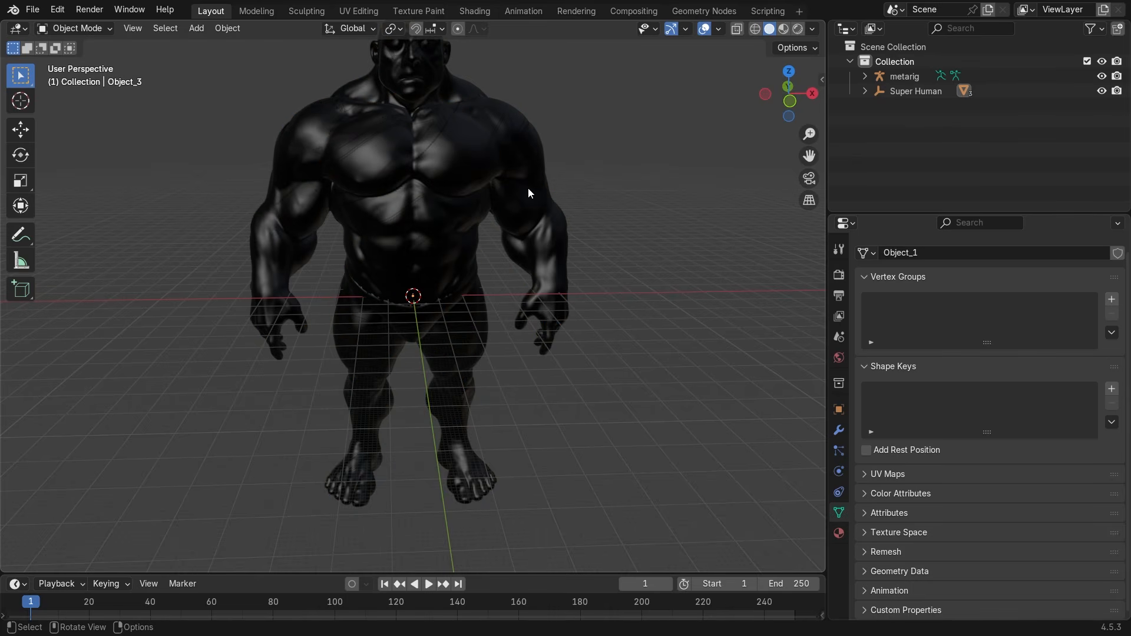
left_click(527, 188)
left_click(295, 246)
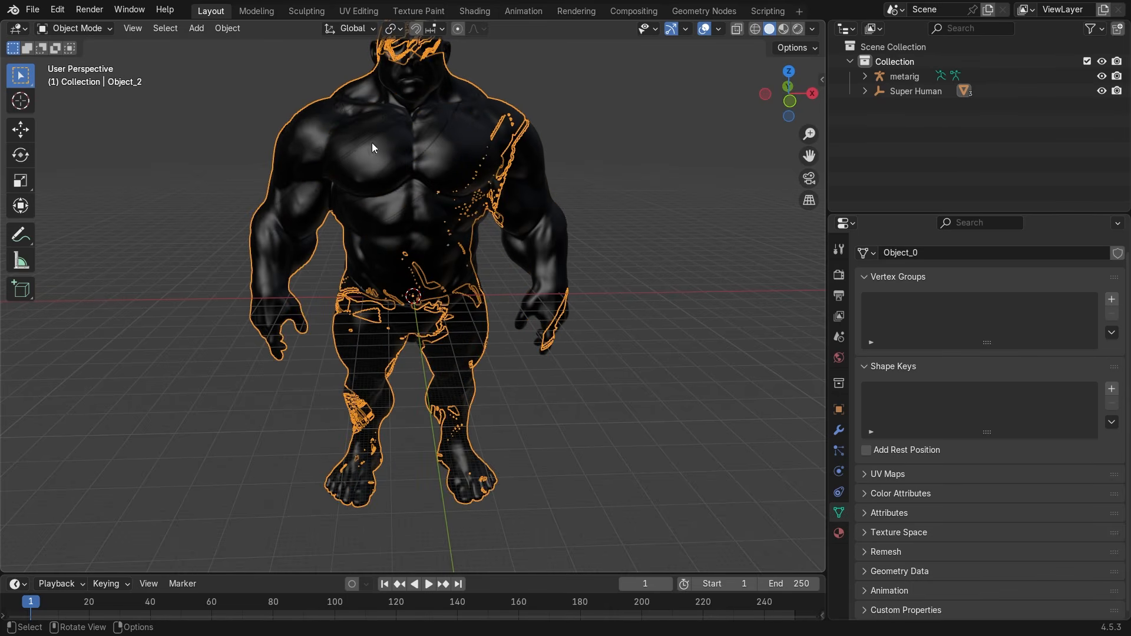
left_click(402, 145)
left_click(599, 189)
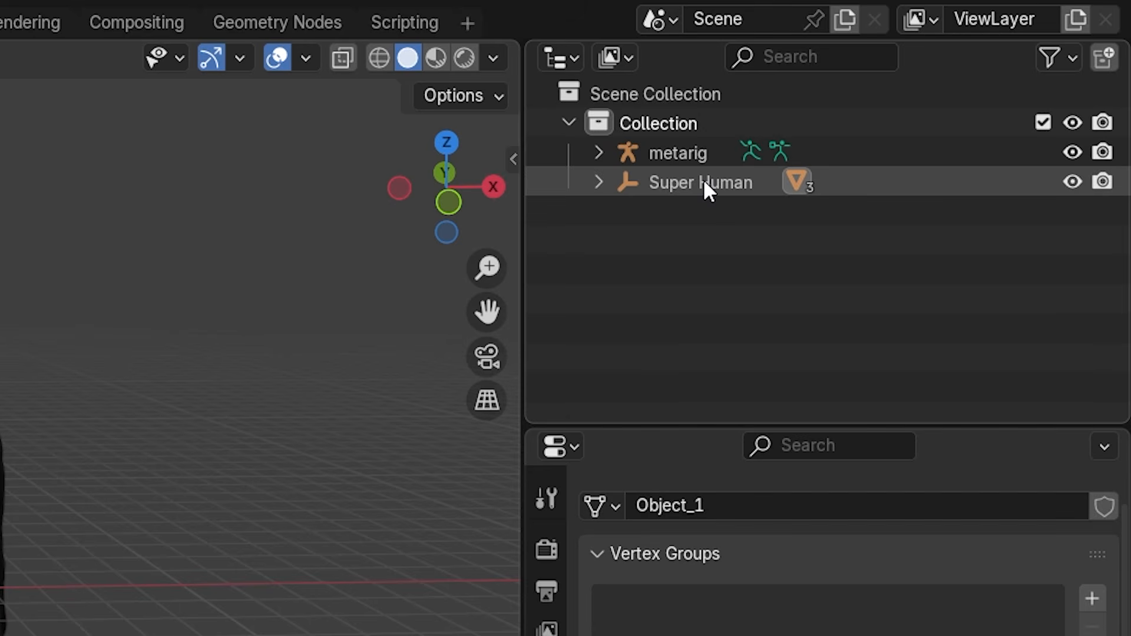
Select the entire Super Human hierarchy and scale it down in two passes, each to about half size, toward the meta-rig's size
right_click(670, 182)
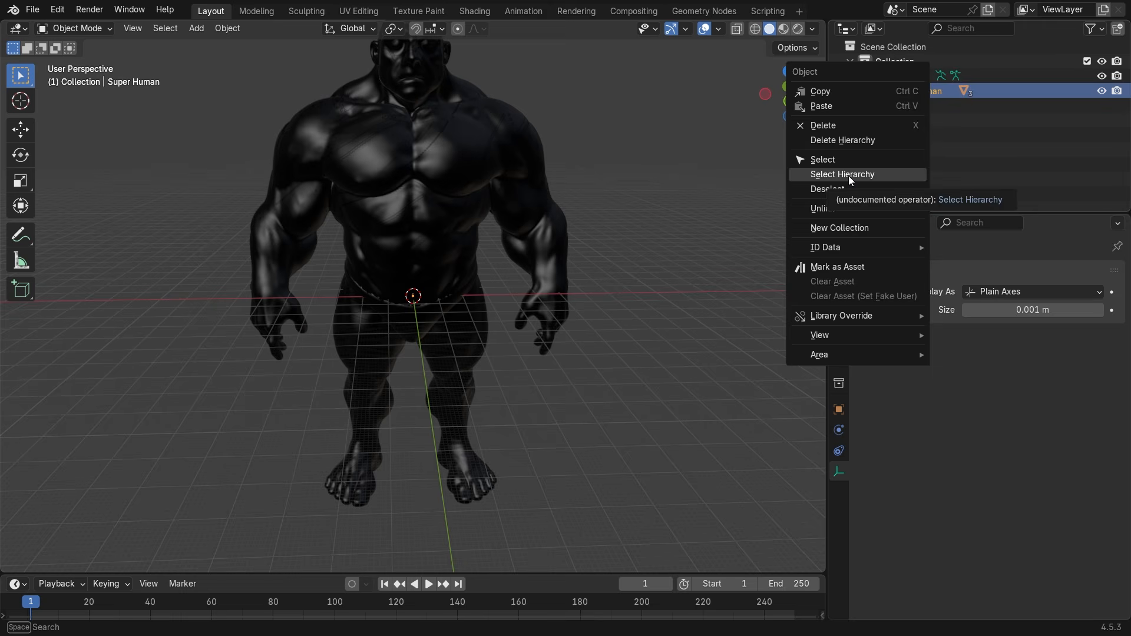
left_click(849, 180)
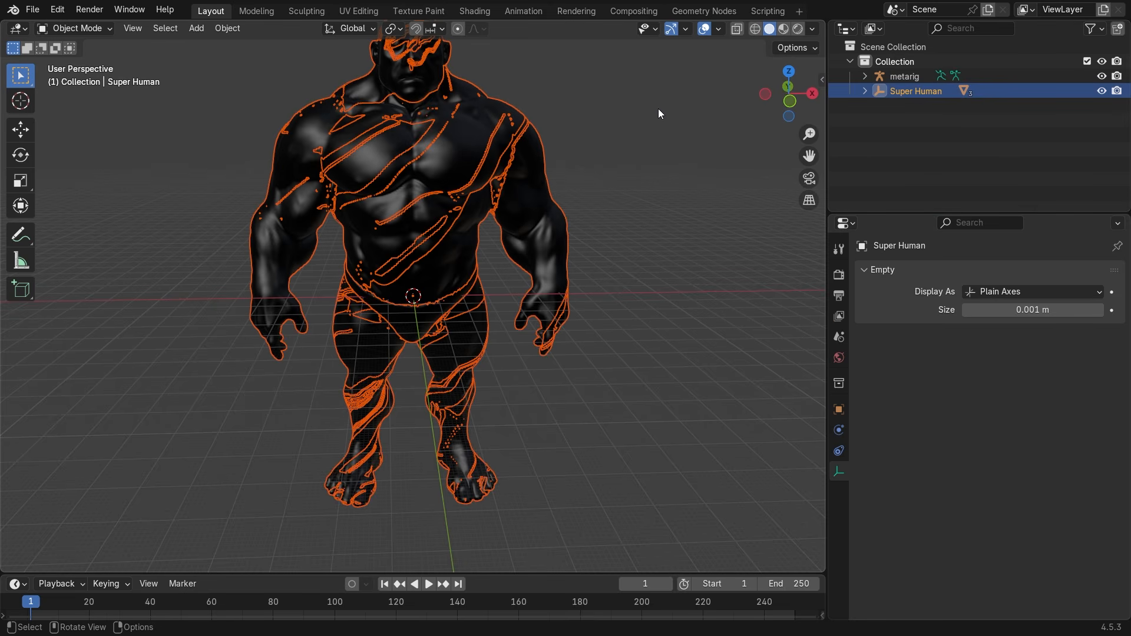
key("s")
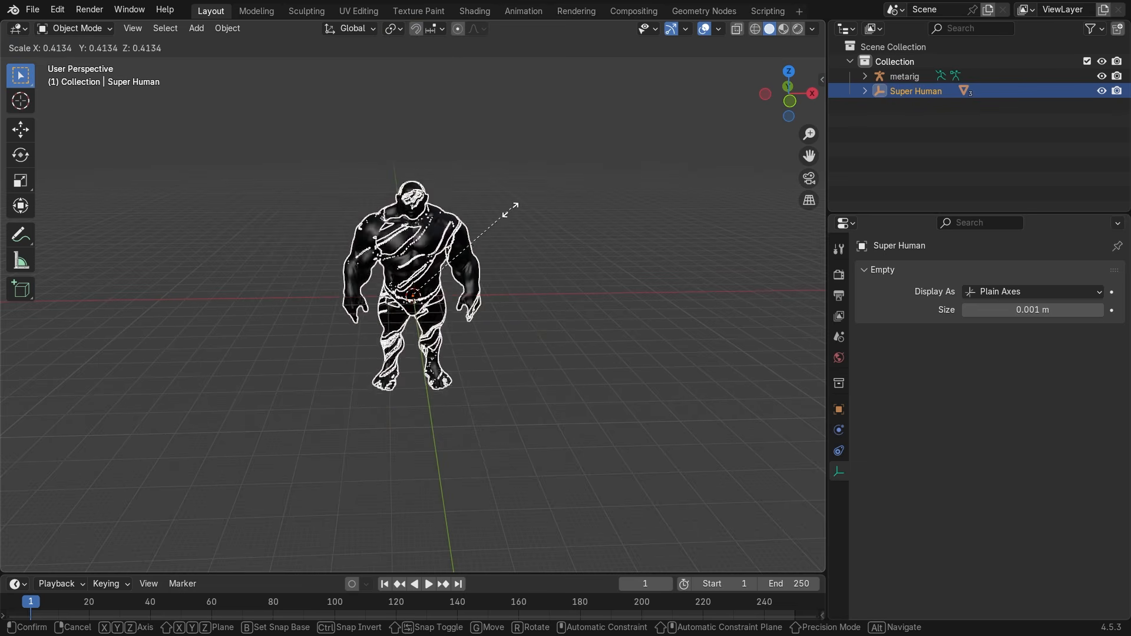
left_click(425, 291)
scroll(433, 299, "up", 15)
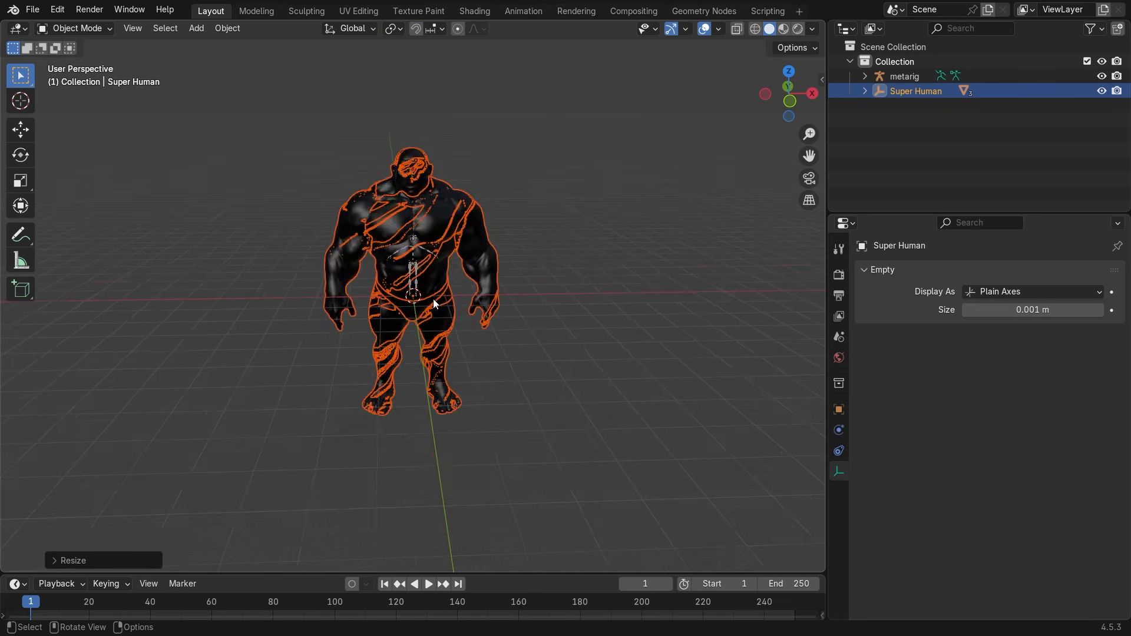
scroll(433, 299, "down", 1)
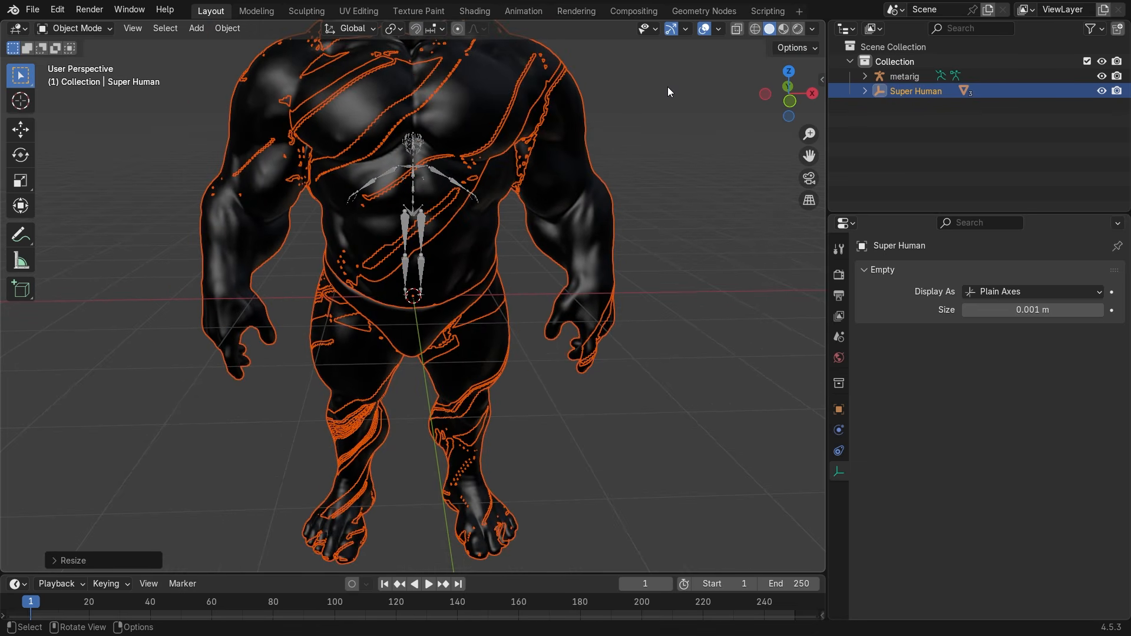
key("s")
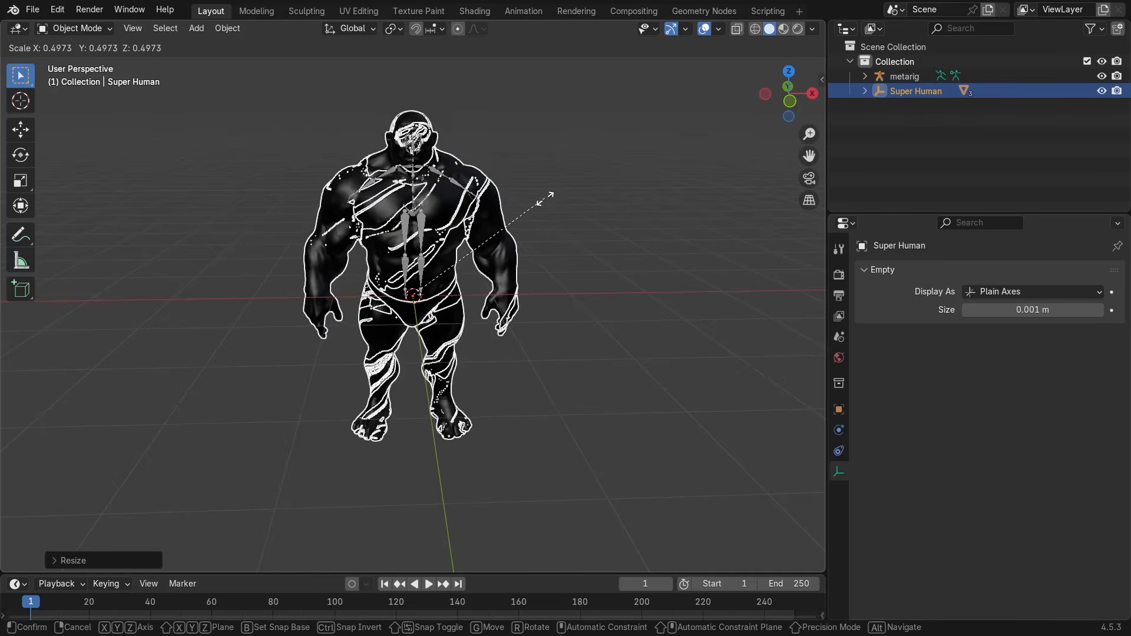
left_click(543, 201)
Raise the Super Human model vertically until its feet are close to ground level
left_click(20, 129)
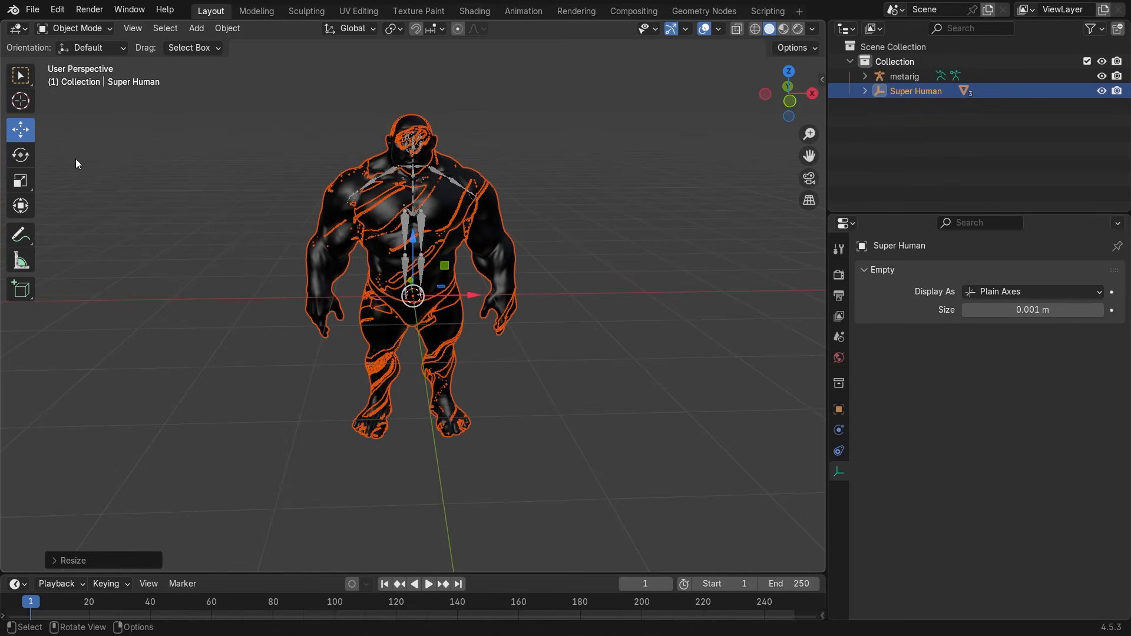
left_click_drag(414, 247, 467, 155)
scroll(468, 155, "up", 3)
Scale the Super Human model down slightly and realign its feet with the ground line in front orthographic view
key("s")
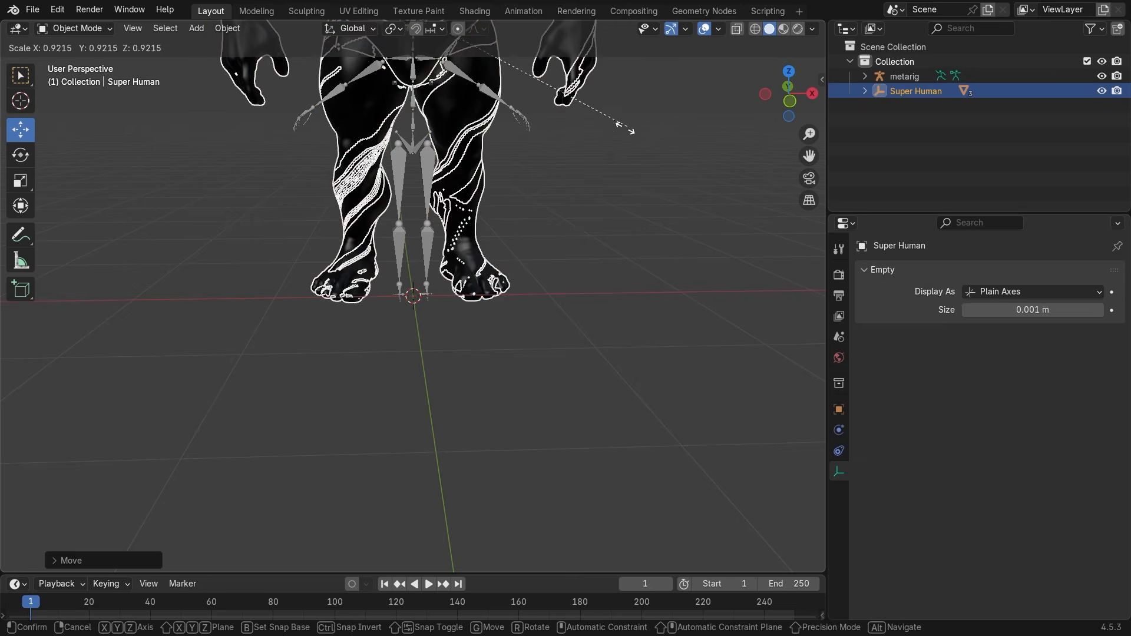
left_click(631, 125)
key("KP_1")
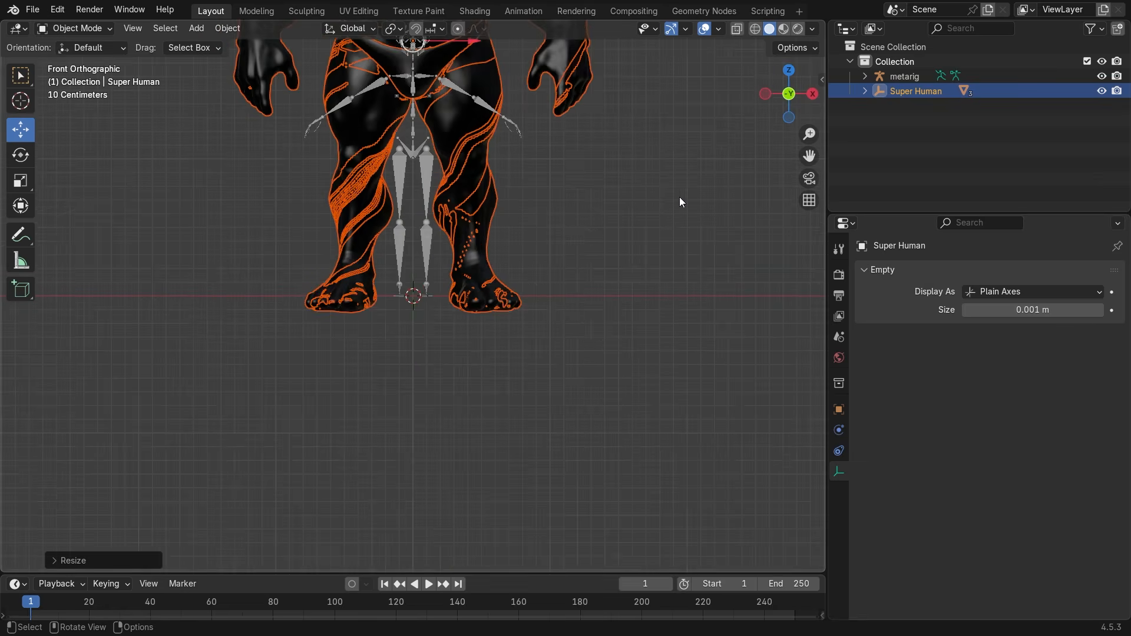
scroll(680, 197, "down", 3)
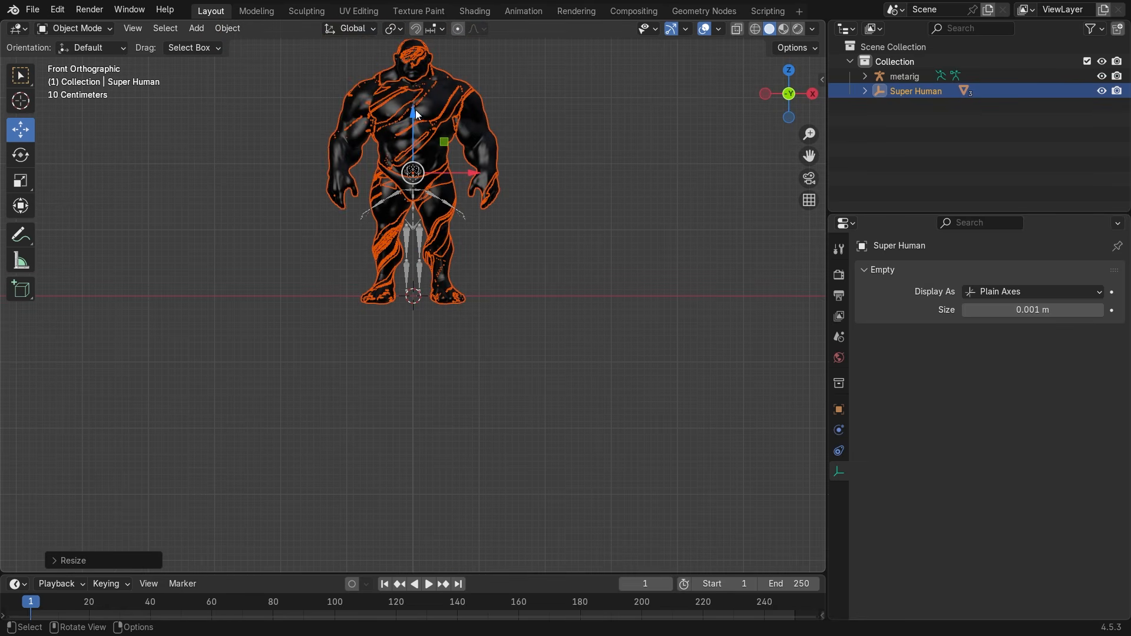
left_click_drag(415, 110, 415, 100)
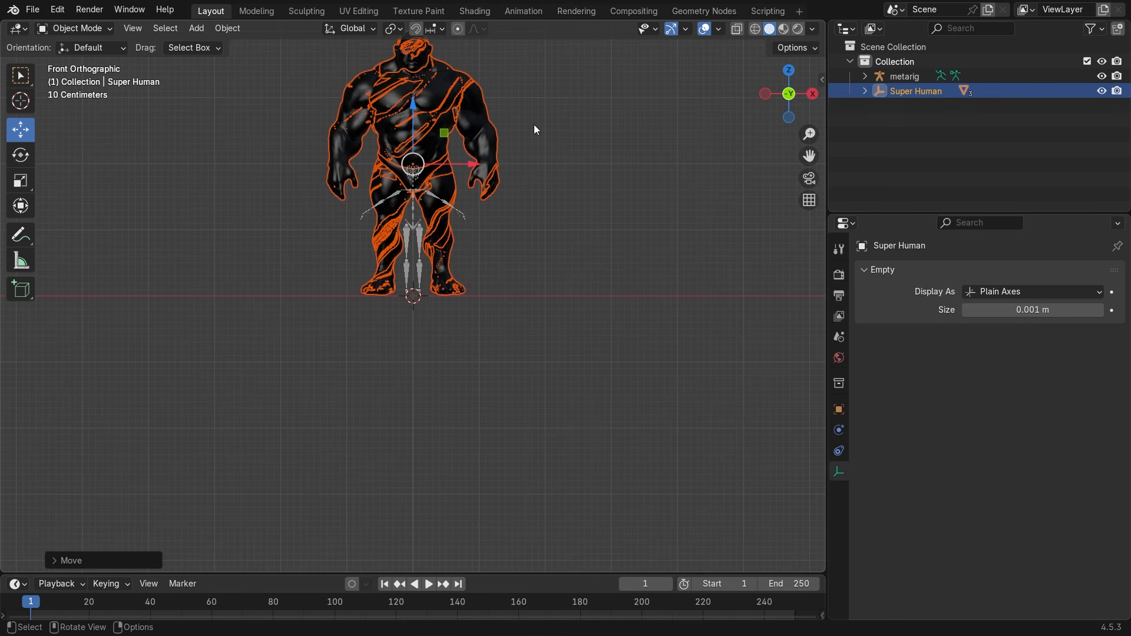
Scale the Super Human model down to the meta-rig's height and lower it along Z until its feet rest on the ground
middle_click_drag(533, 125, 528, 260, "shift")
scroll(535, 269, "up", 3)
key("s")
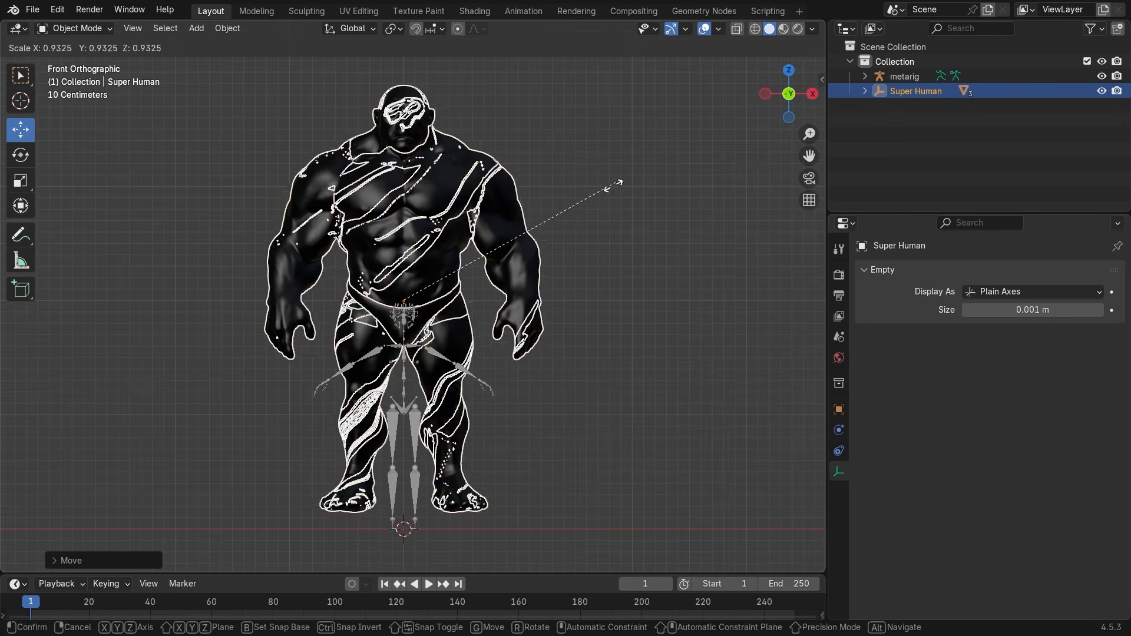
left_click(543, 258)
key("g")
key("z")
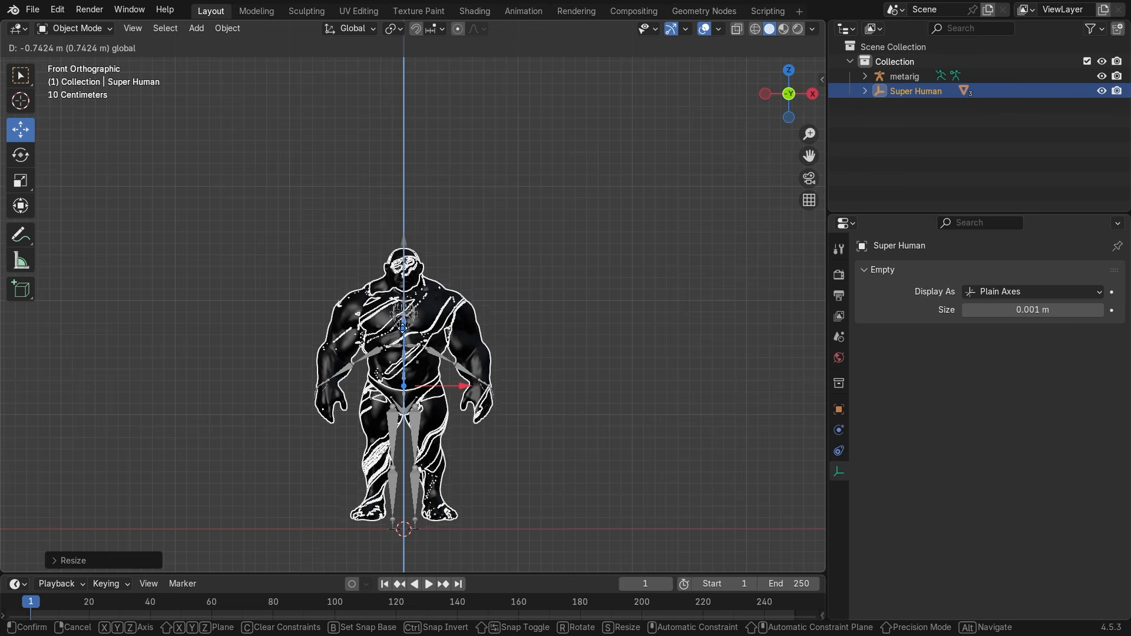
key("Return")
key("g")
key("z")
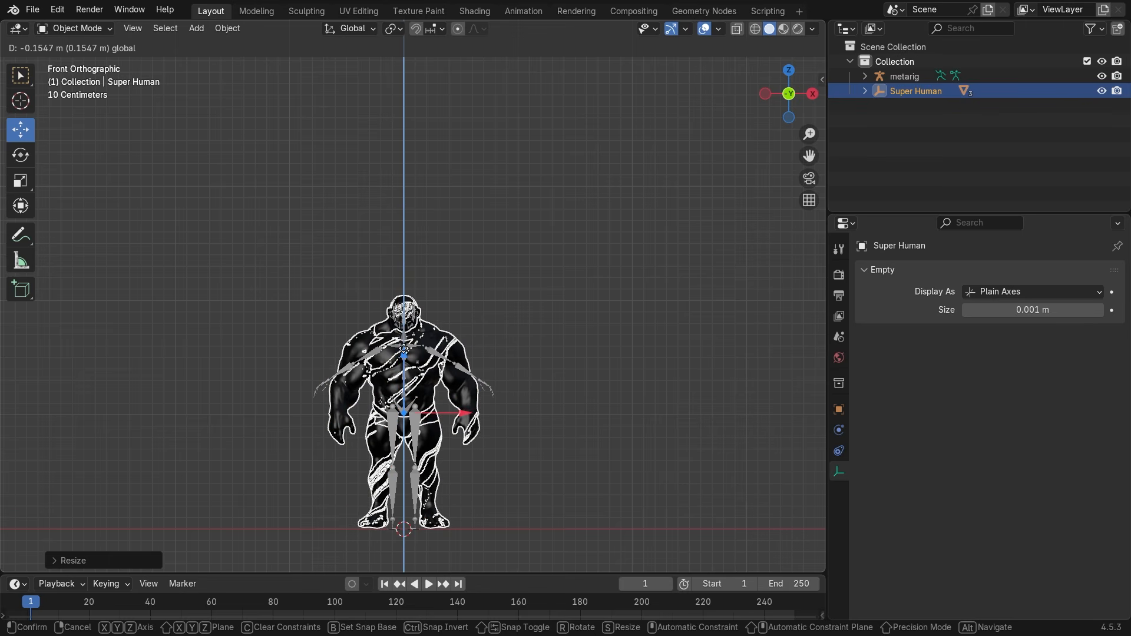
left_click(510, 340)
left_click(510, 340)
Delete the meta-rig armature from the scene
left_click(420, 422)
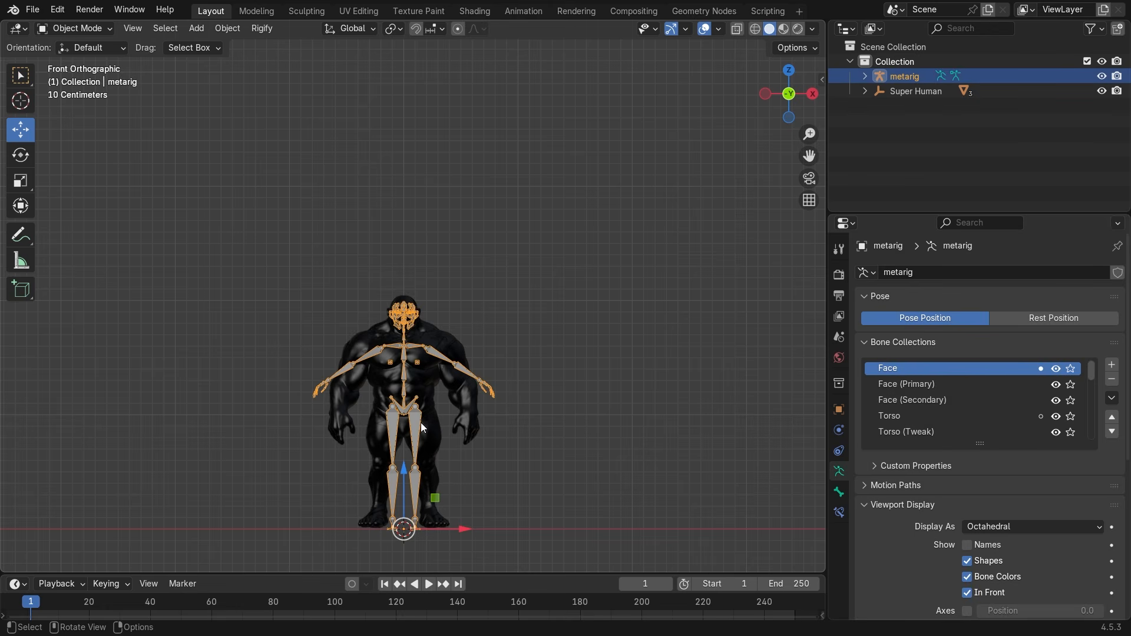
key("Delete")
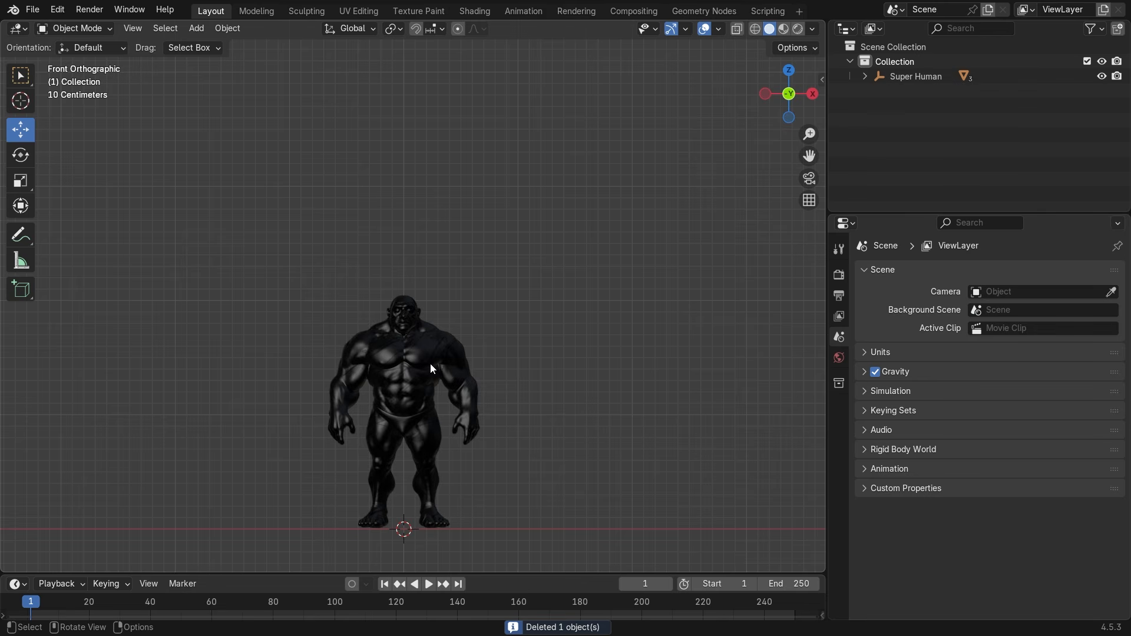
Inspect the extent of the character's main body mesh by selecting it in the viewport, then clear the selection
middle_click_drag(430, 363, 342, 288)
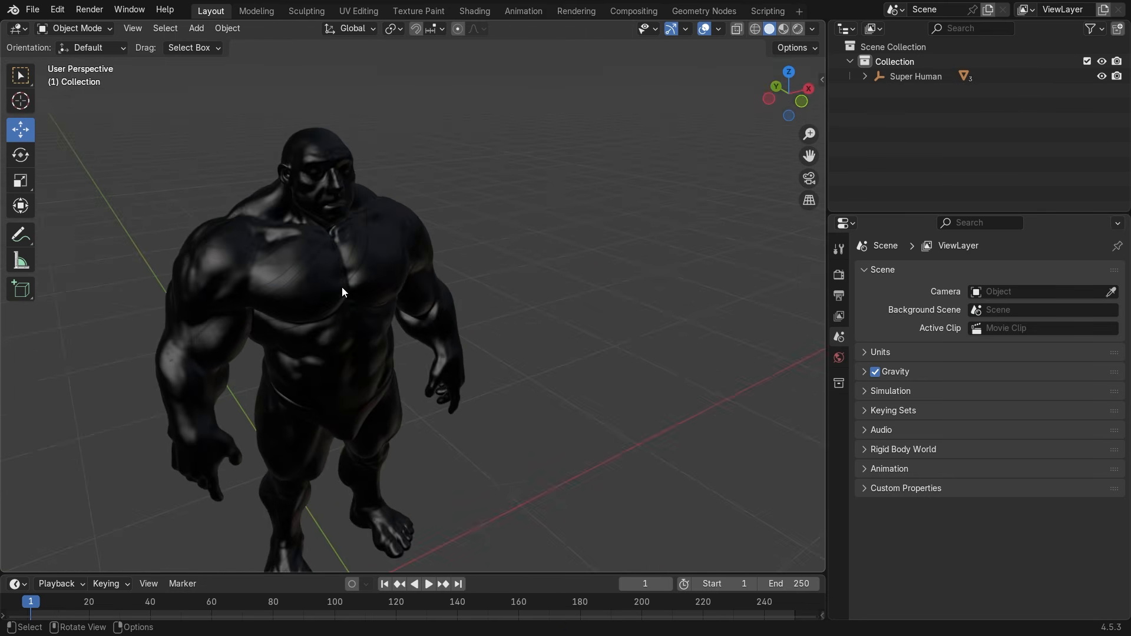
left_click(341, 288)
left_click(198, 275)
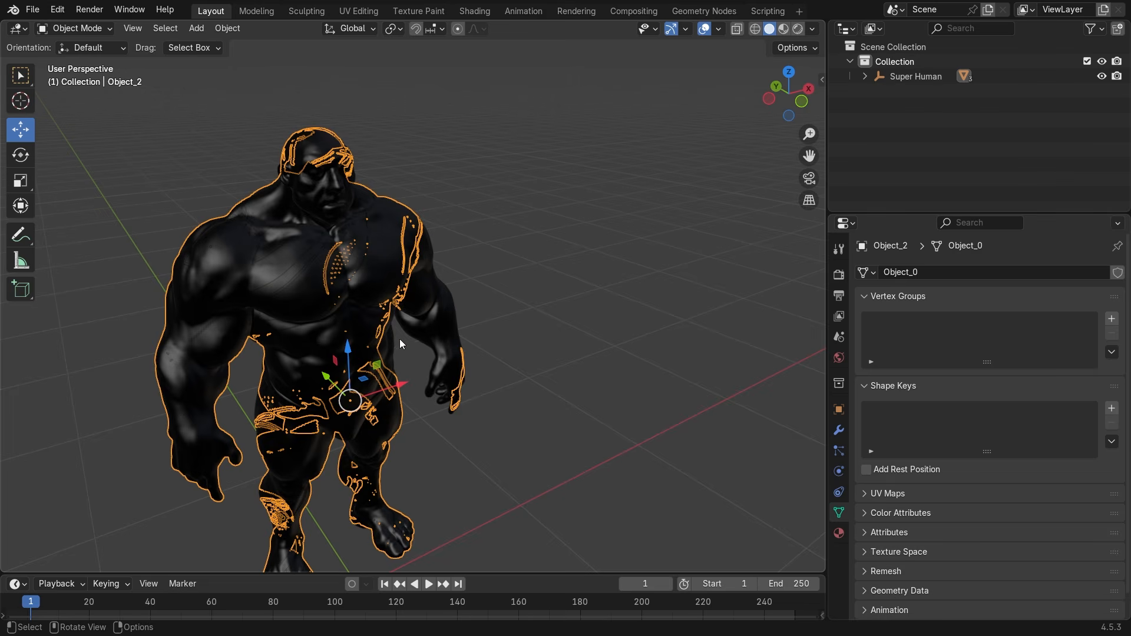
scroll(402, 337, "down", 2)
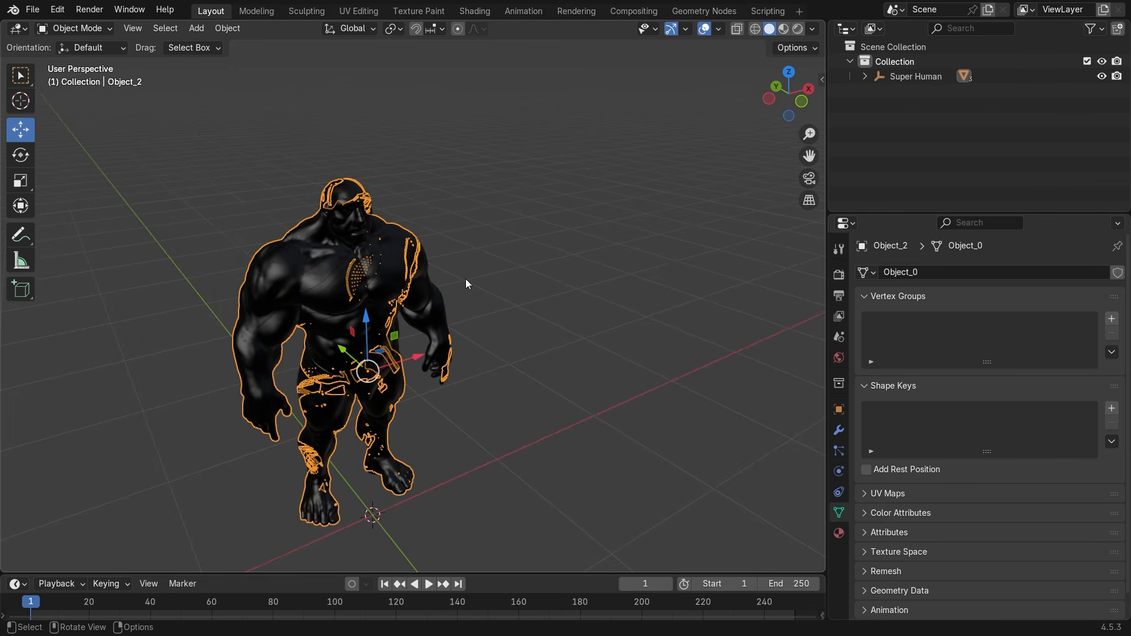
scroll(466, 285, "up", 3)
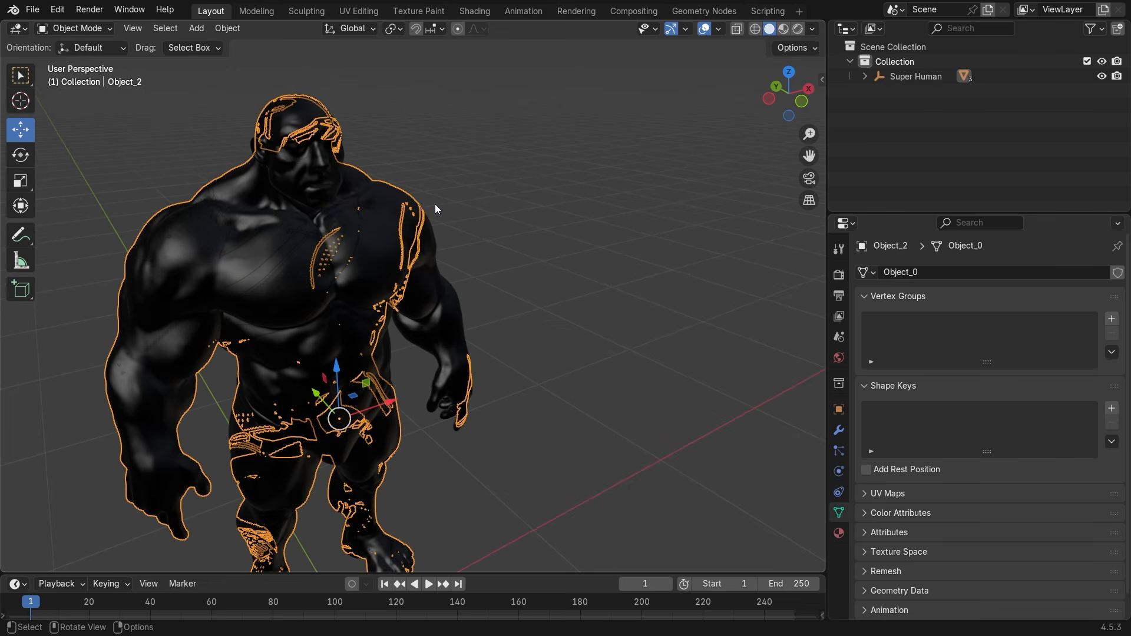
left_click(435, 204)
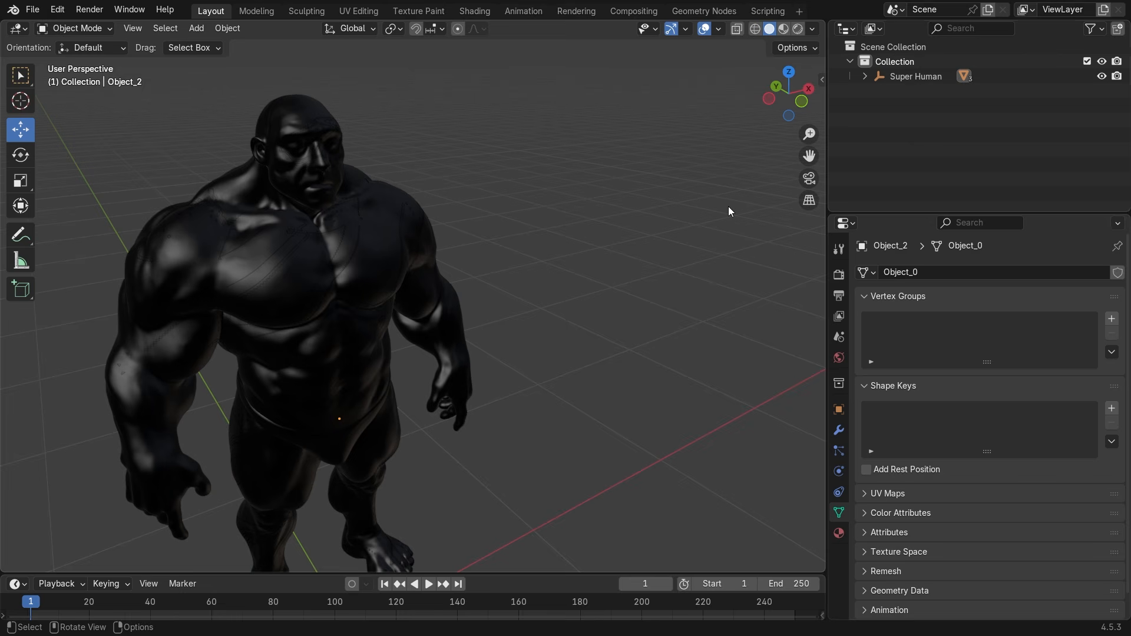
Expand the Super Human hierarchy and inspect the parts covered by Object_2, Object_3 and Object_4, then deselect them
left_click(866, 78)
left_click(934, 119)
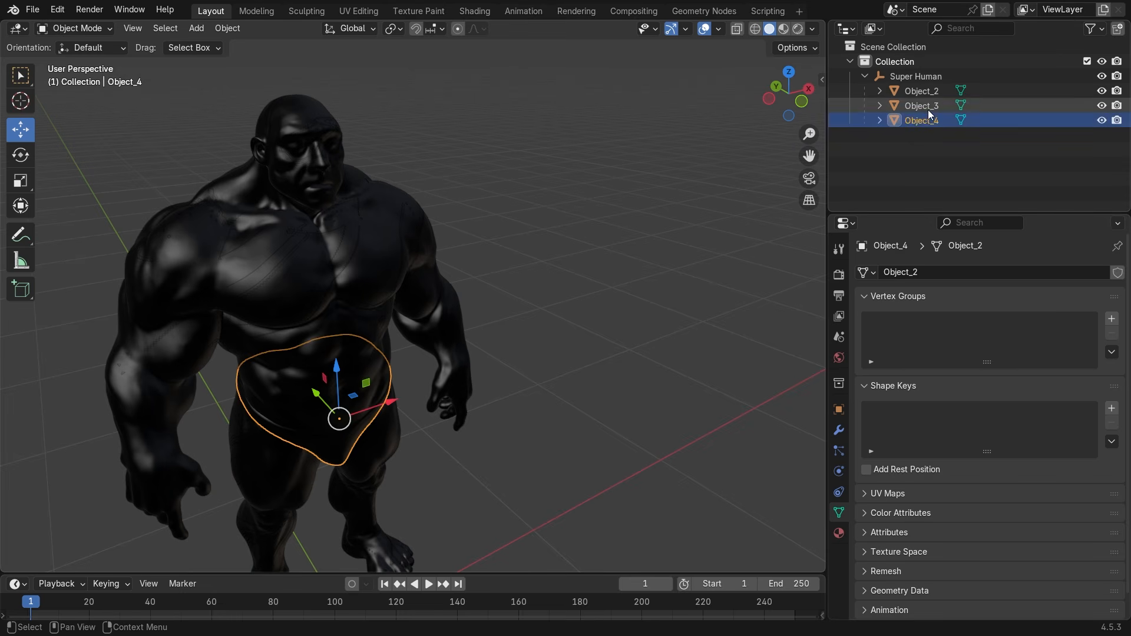
left_click(928, 107)
left_click(928, 92)
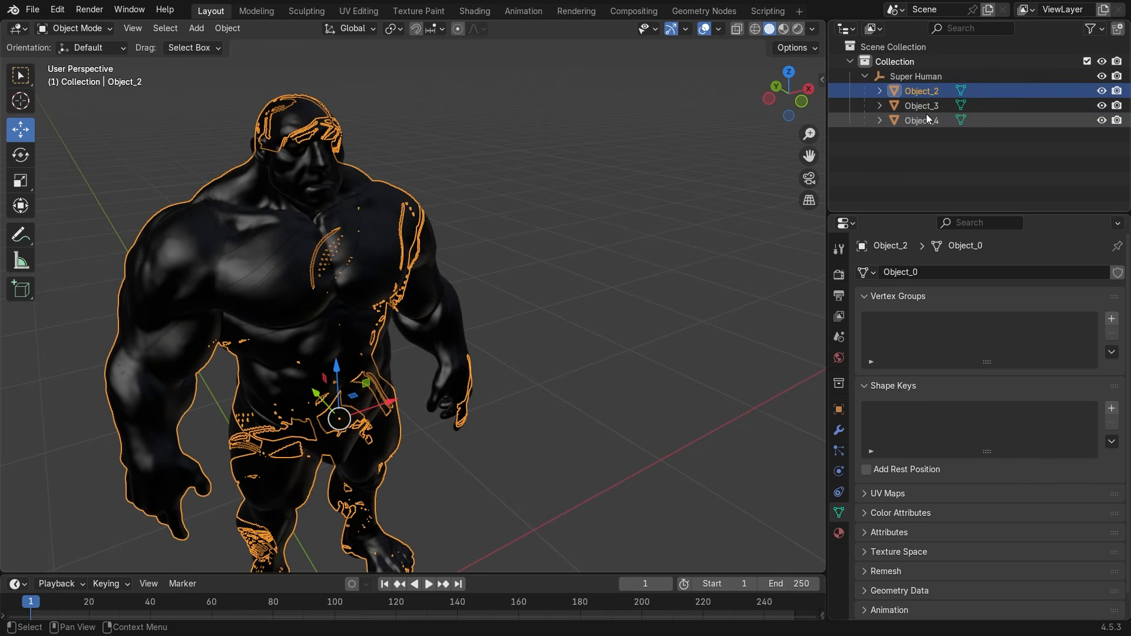
left_click(927, 119)
left_click(926, 108)
left_click(933, 92)
left_click(574, 235)
middle_click_drag(574, 235, 581, 225)
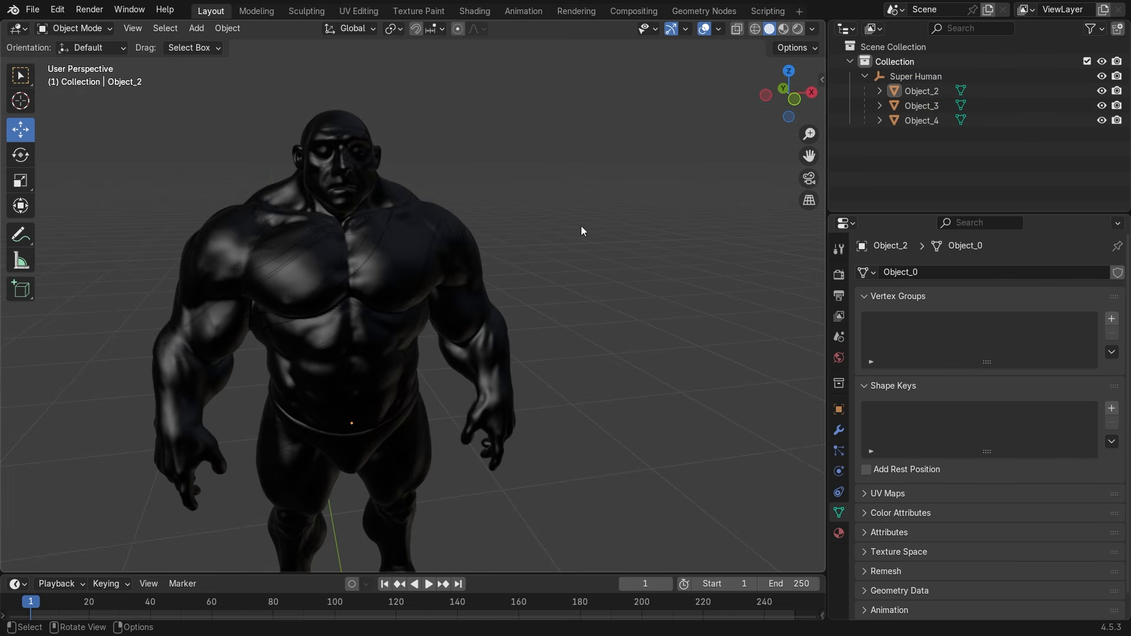
Collapse the Super Human entry and select its complete hierarchy, including all child meshes
key("a")
key("KP_Decimal")
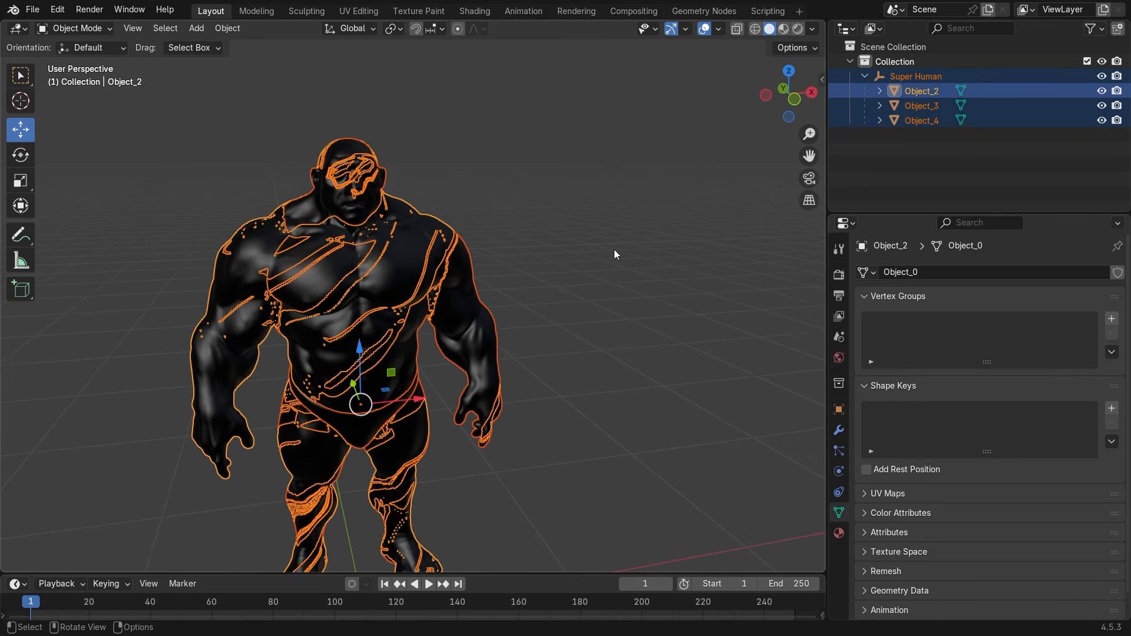
left_click(903, 194)
left_click(864, 77)
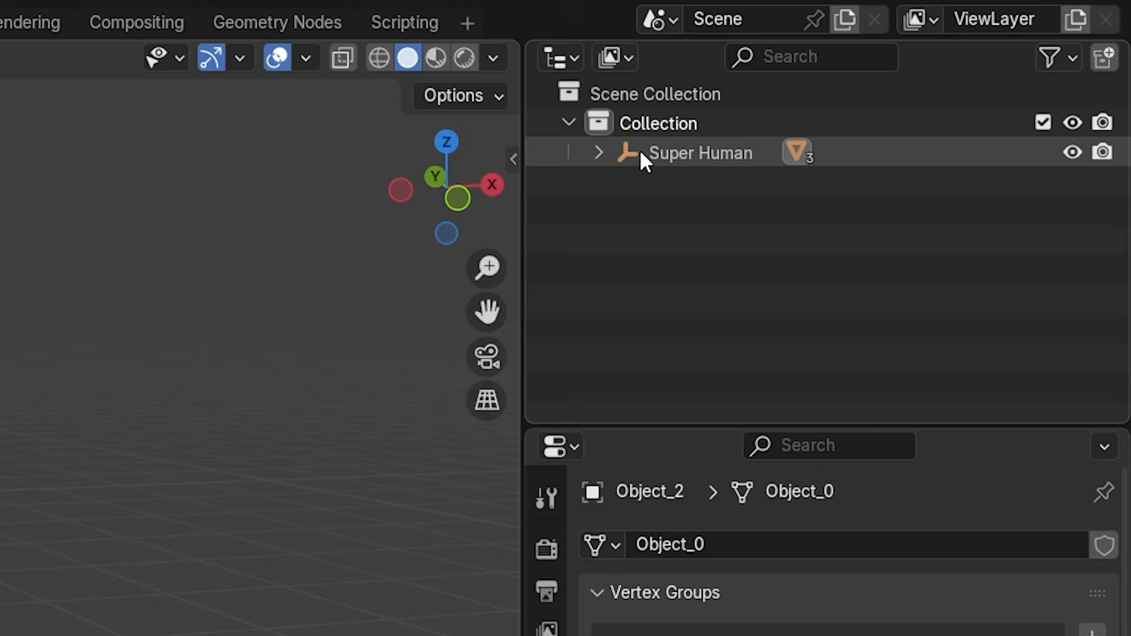
left_click(899, 77)
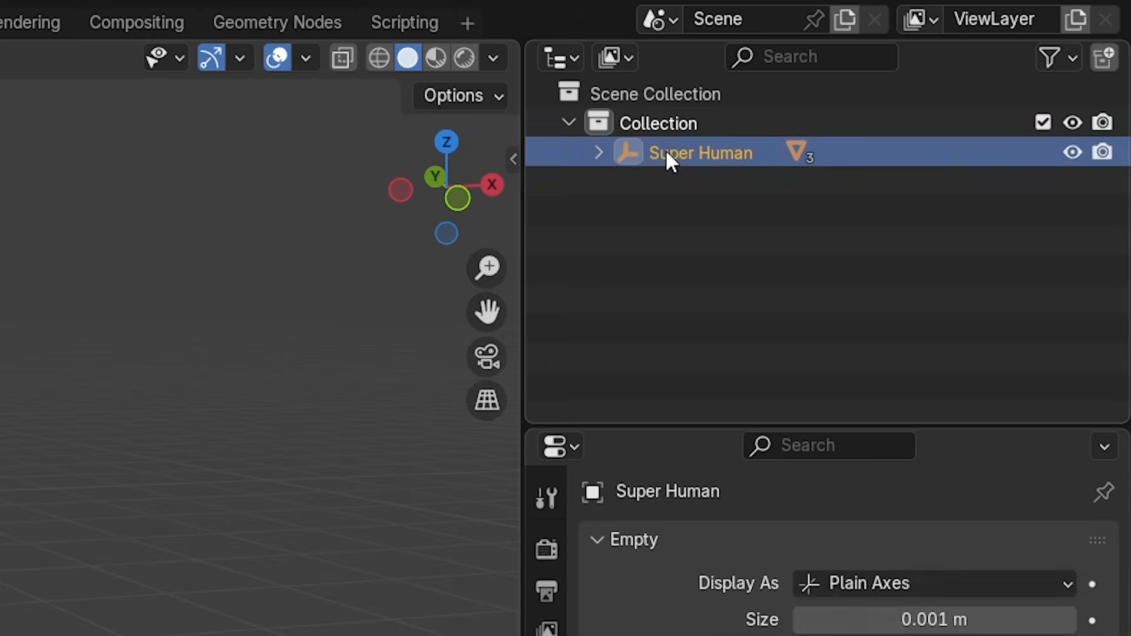
right_click(666, 152)
left_click(546, 240)
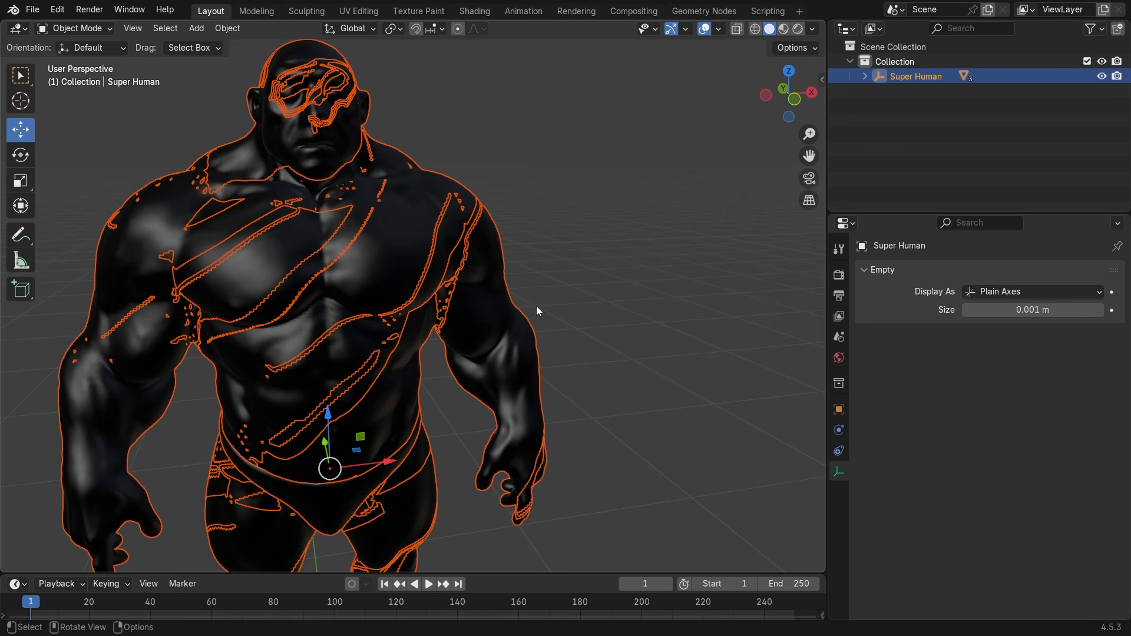
Make the body mesh Object_2 the active object while keeping the rest of the Super Human hierarchy selected
middle_click_drag(536, 306, 652, 221, "shift")
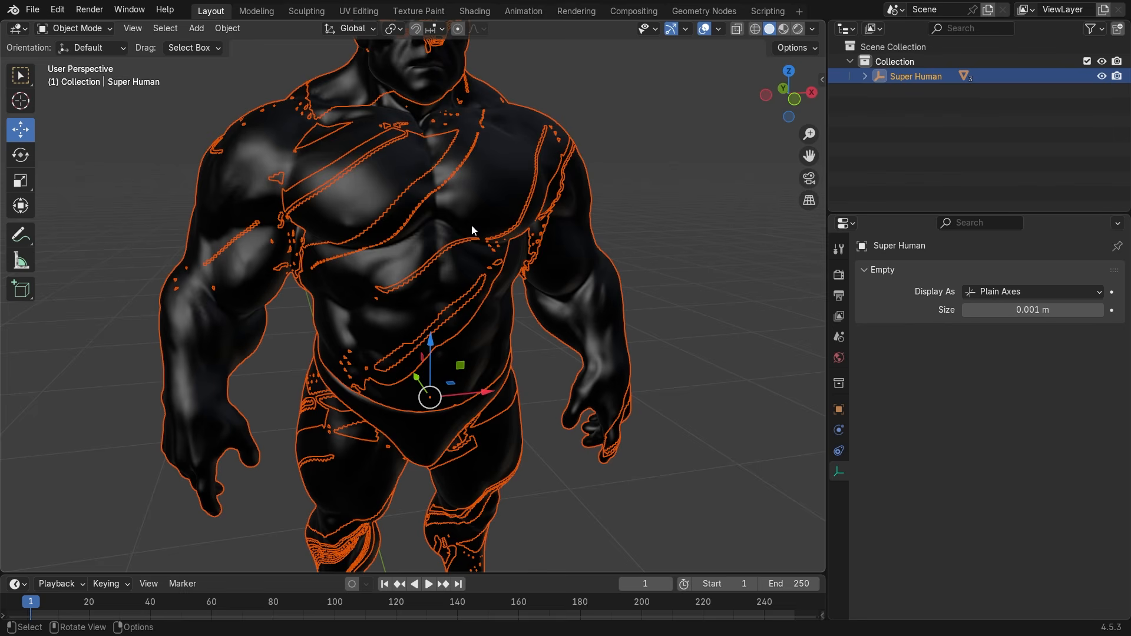
scroll(393, 255, "up", 2)
scroll(385, 321, "up", 2)
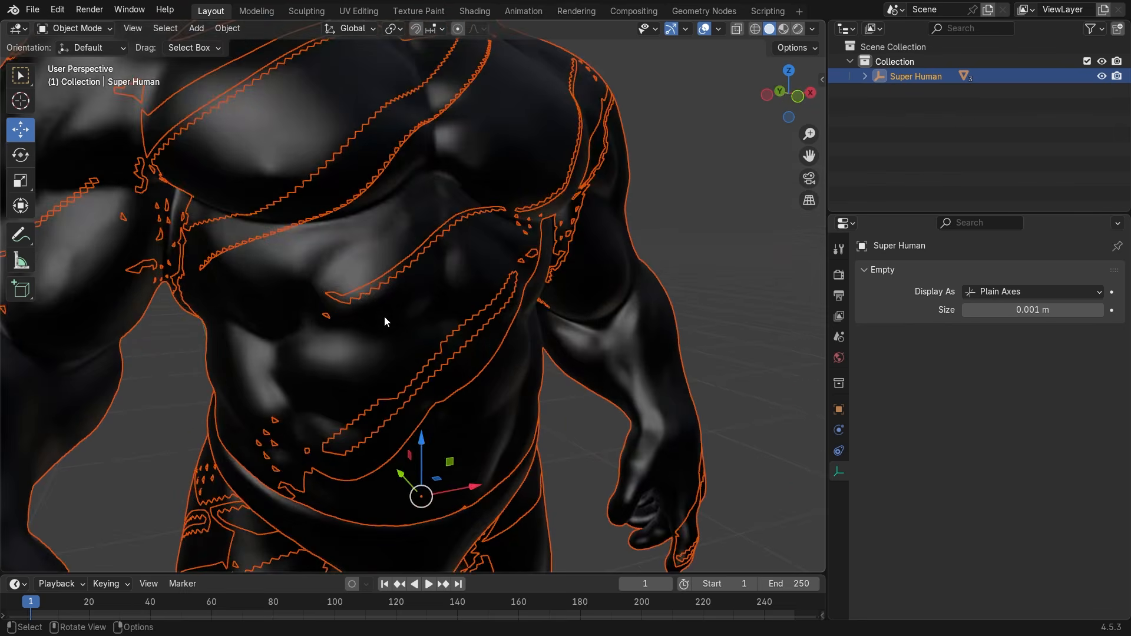
scroll(387, 317, "down", 5)
middle_click_drag(389, 313, 486, 215)
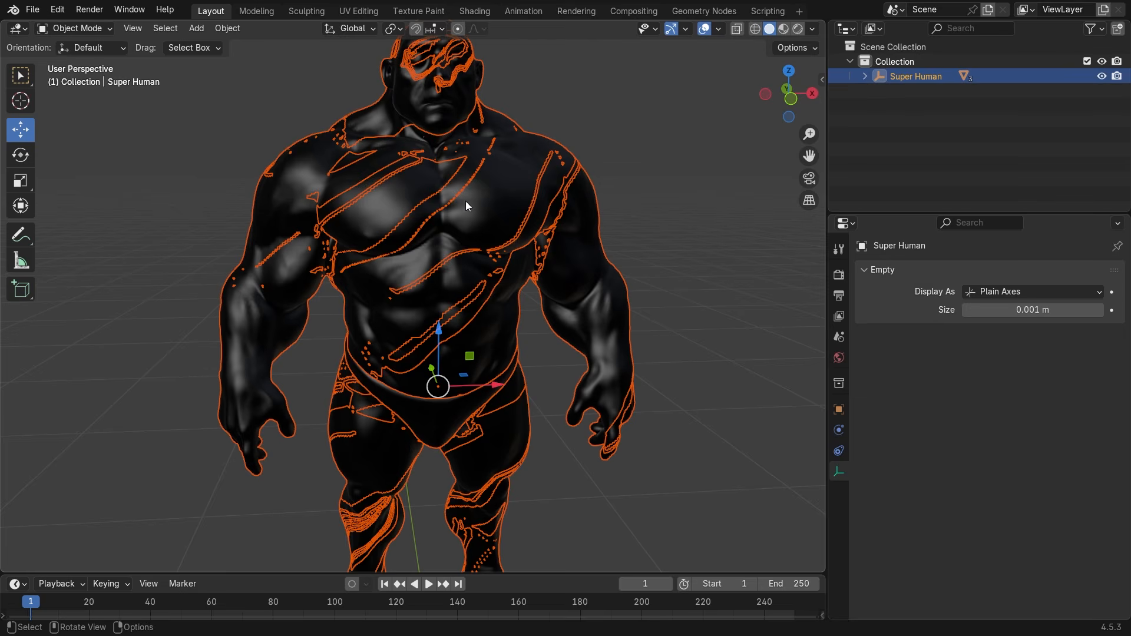
scroll(529, 185, "up", 2)
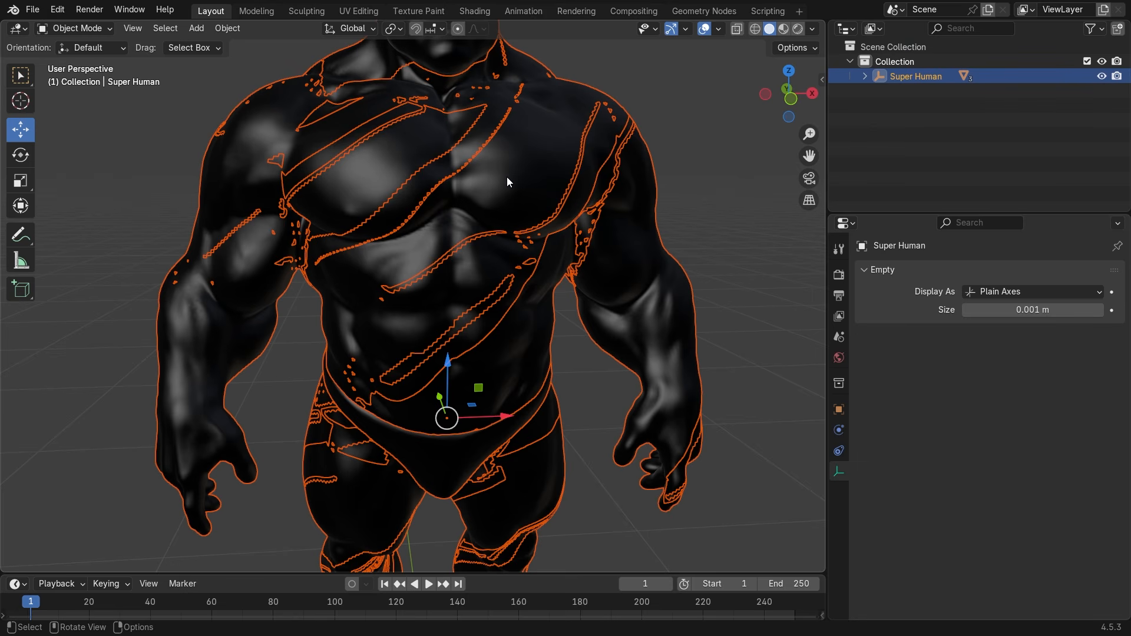
key("shift")
left_click(507, 177, "shift")
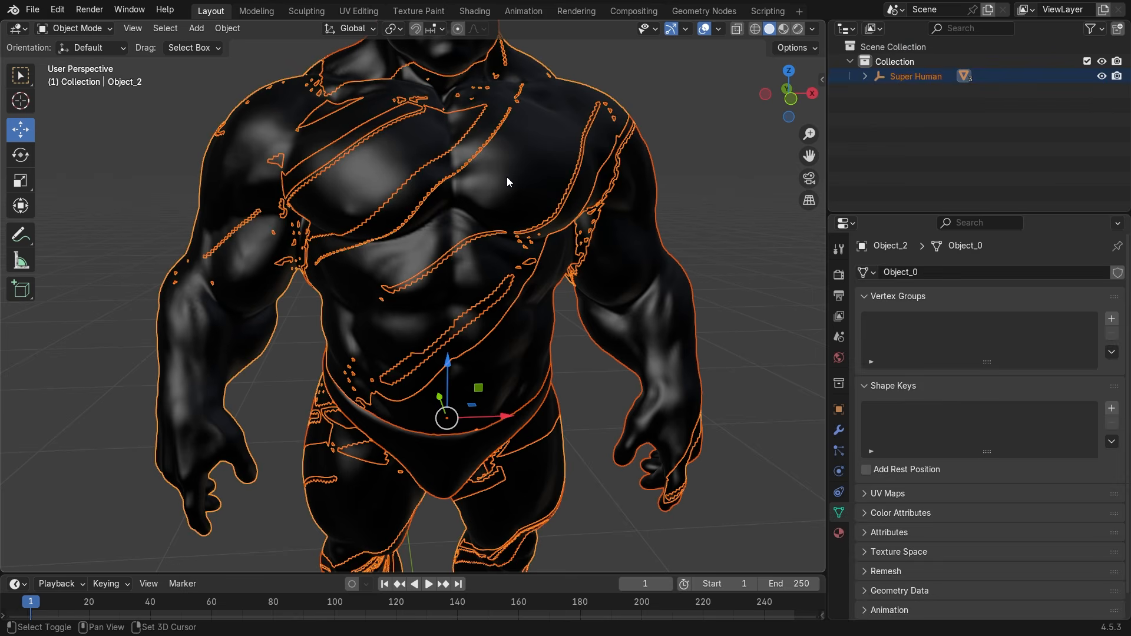
scroll(507, 177, "down", 2)
scroll(530, 171, "up", 2)
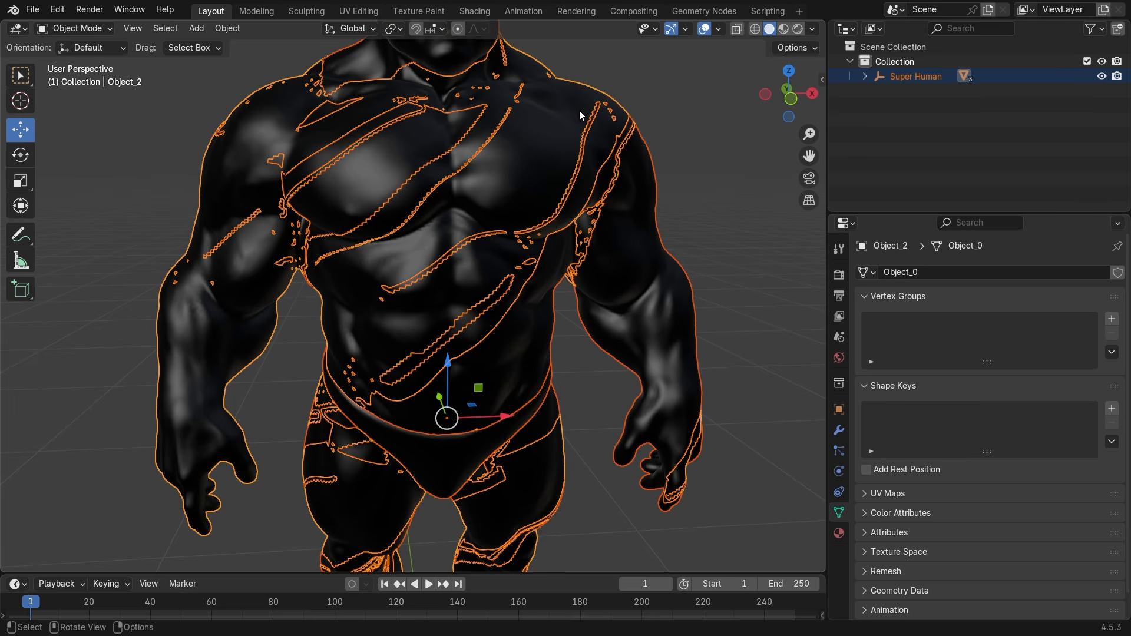
scroll(601, 94, "up", 2)
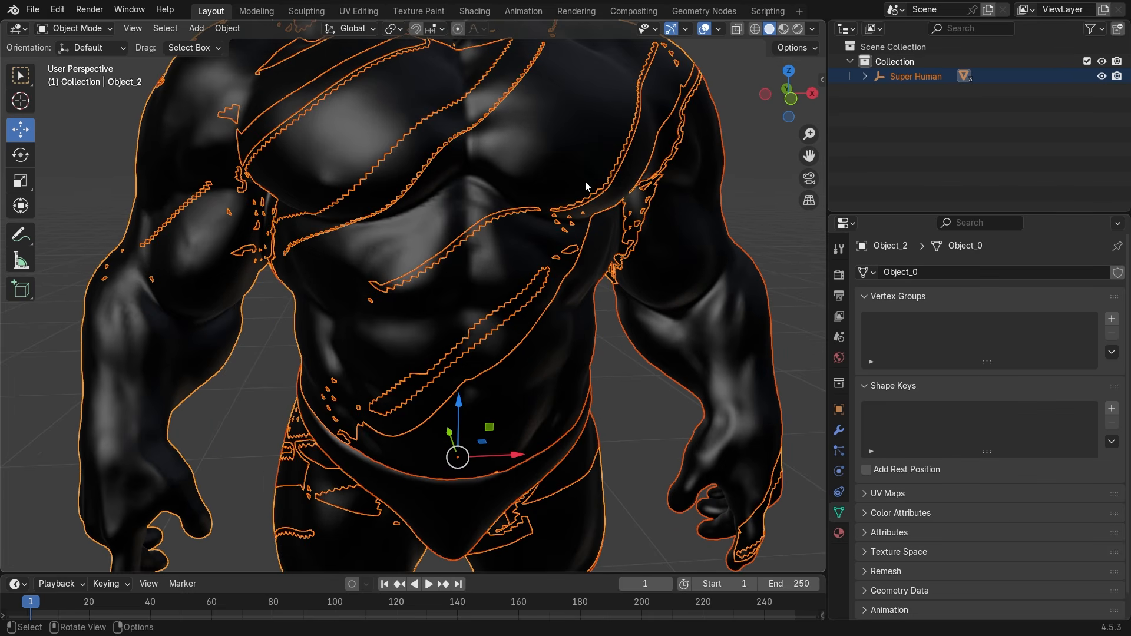
Join the selected character meshes into the active Object_2 and view the combined body from the front
scroll(588, 157, "down", 5)
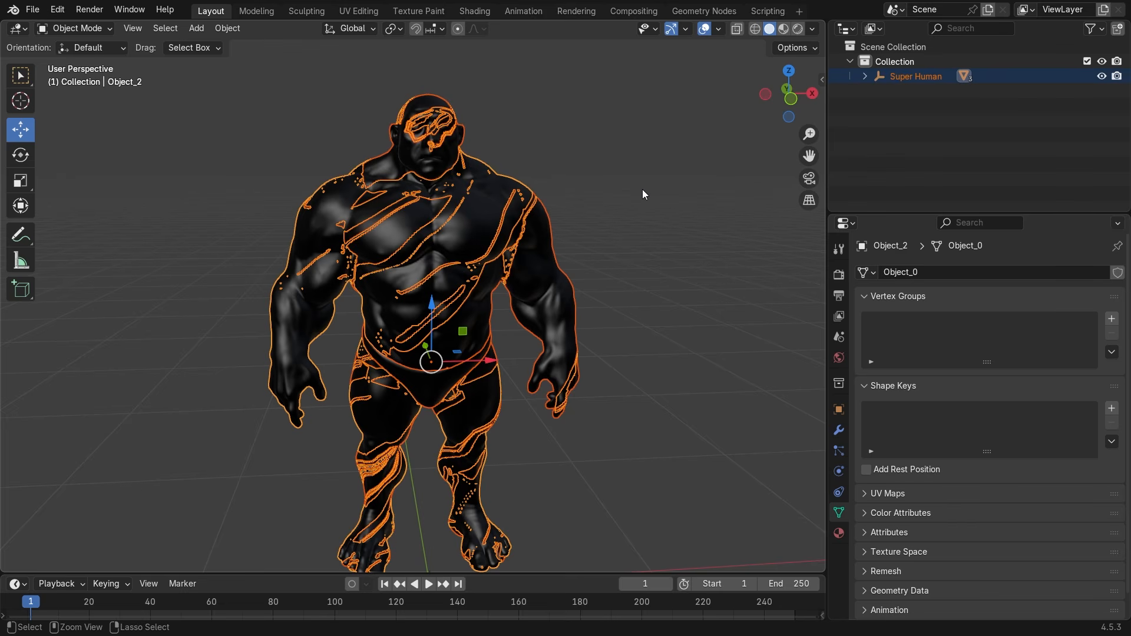
key("ctrl+j")
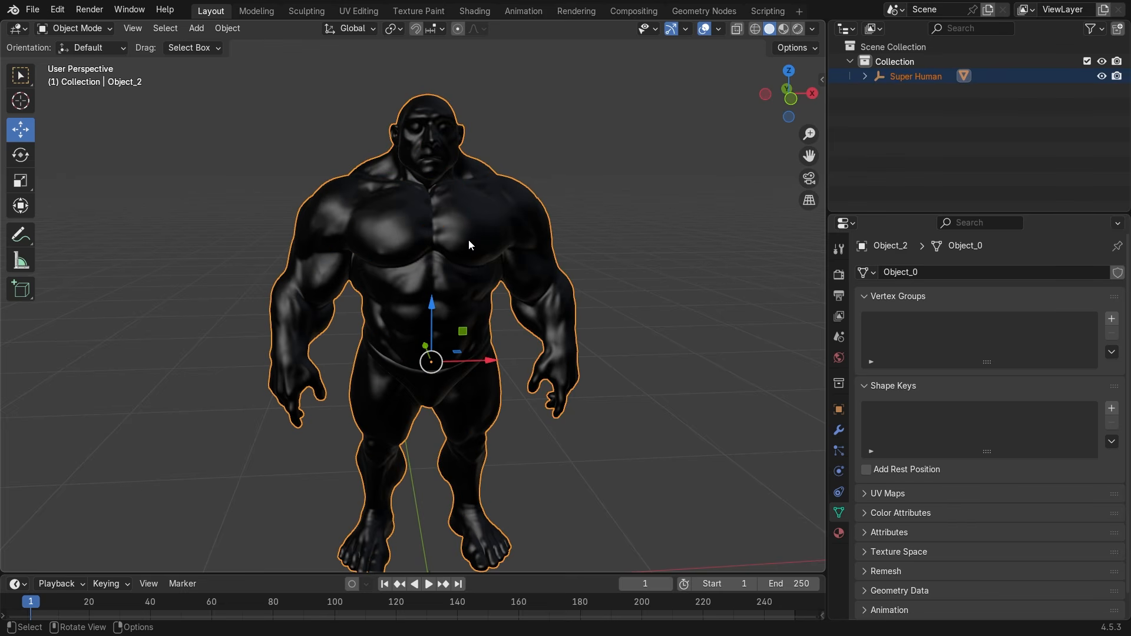
key("KP_1")
scroll(469, 246, "down", 3)
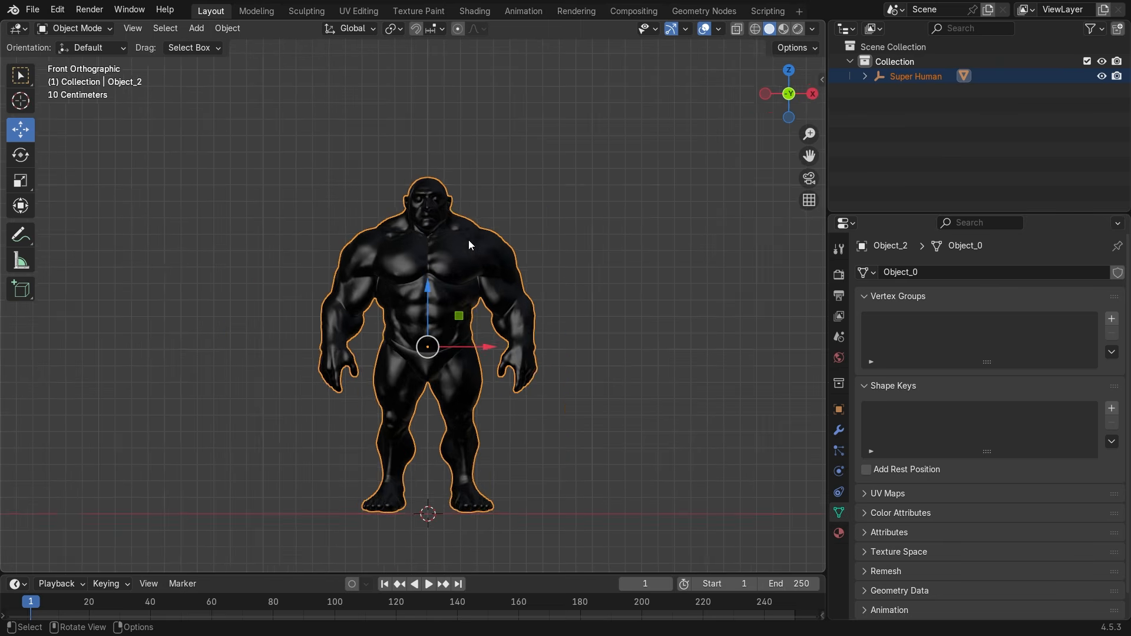
Set the joined body's origin to the 3D cursor between the feet, then reselect only the body mesh
scroll(464, 270, "up", 1)
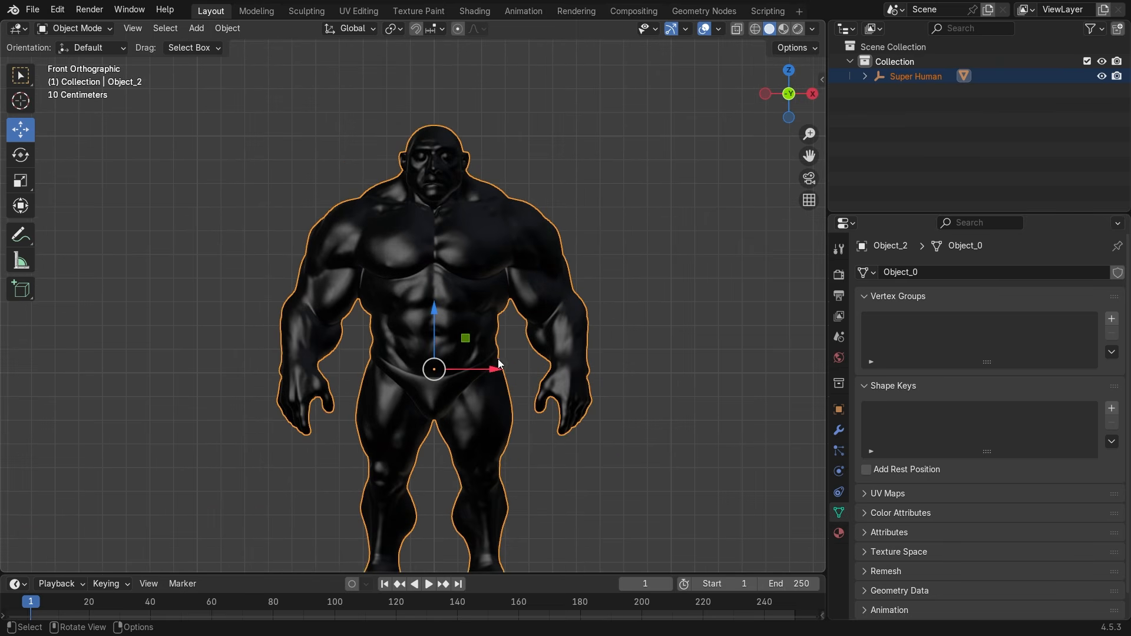
scroll(488, 484, "up", 2)
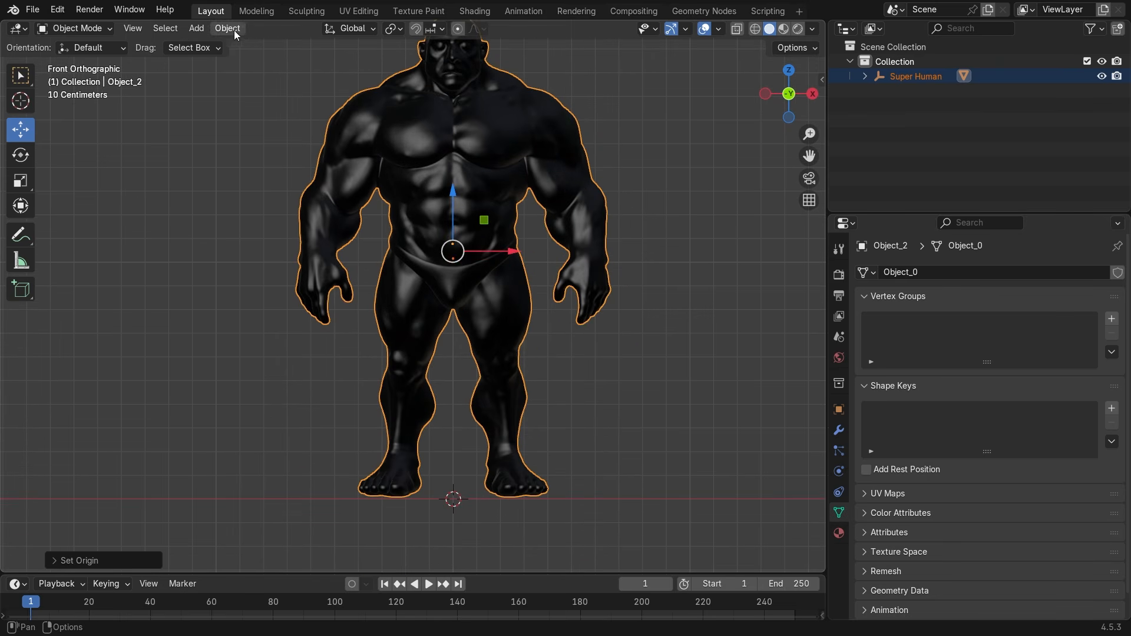
left_click(230, 28)
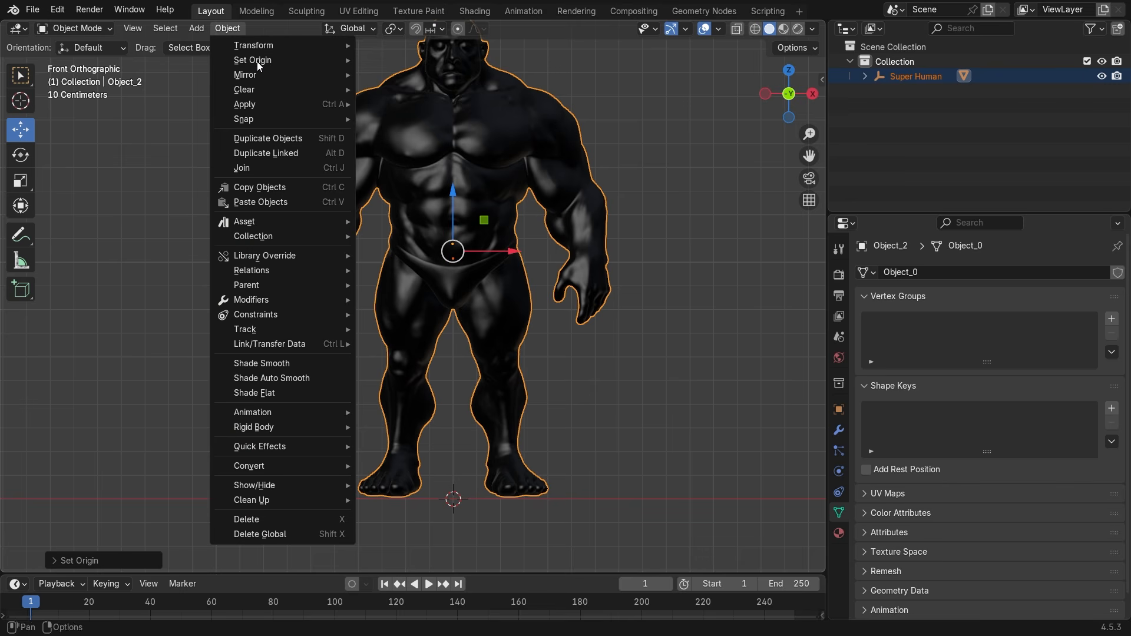
mouse_move(257, 61)
left_click(397, 91)
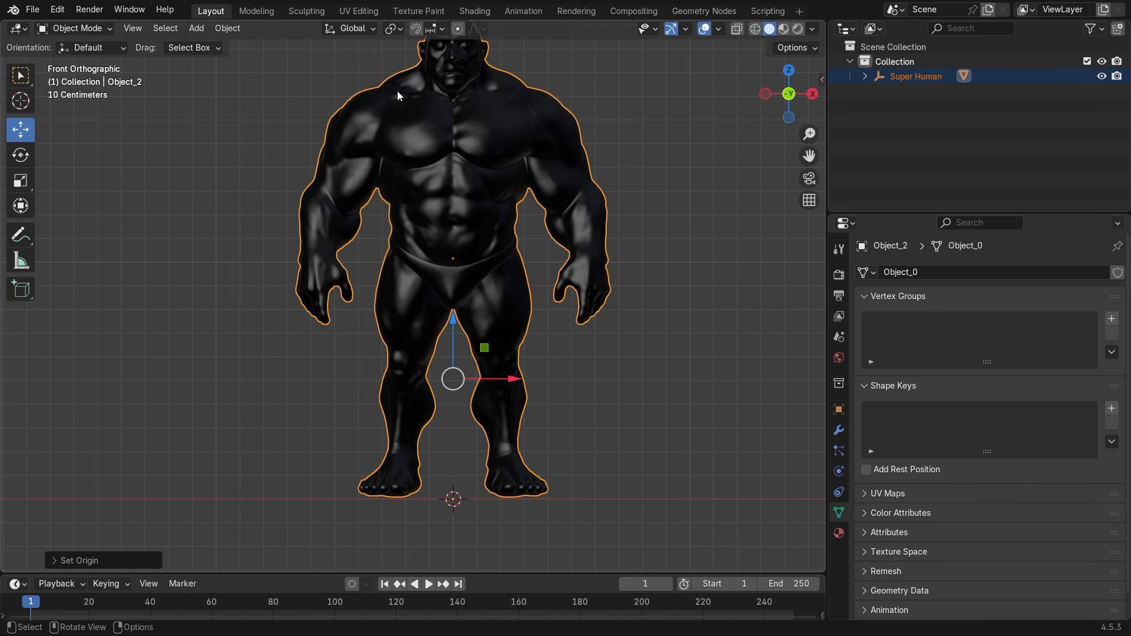
left_click(626, 346)
left_click(475, 223)
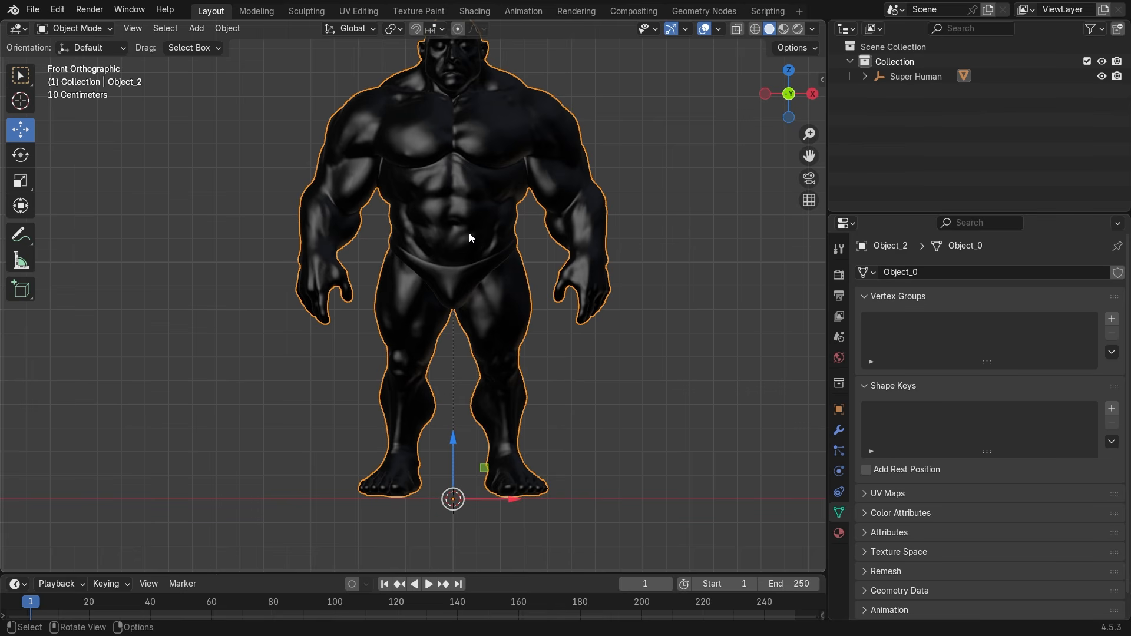
Expand the Super Human empty to check its child Object_2, then collapse it
left_click(899, 77)
left_click(866, 76)
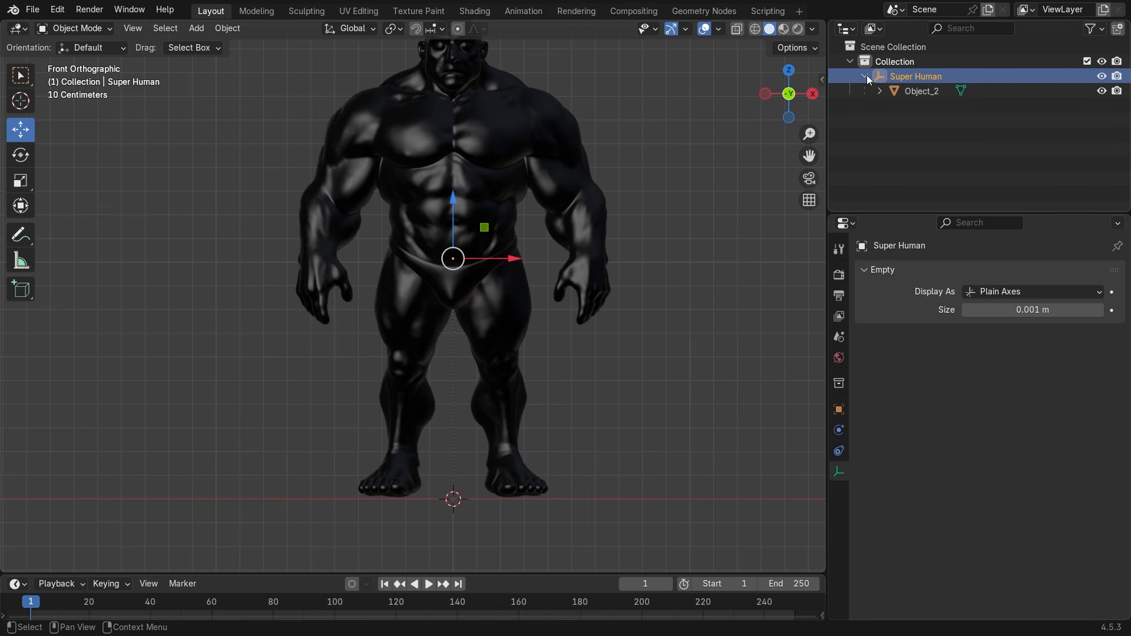
left_click(921, 90)
left_click(923, 75)
left_click(906, 113)
left_click(866, 76)
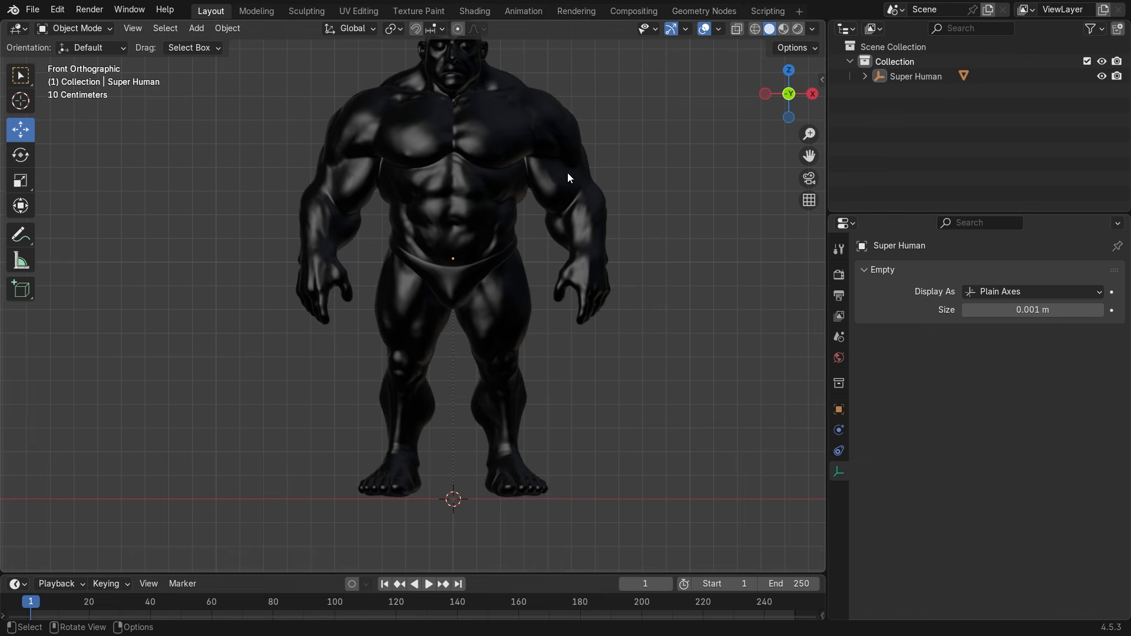
Select the whole Super Human hierarchy and clear the parent while keeping the transformation
scroll(593, 210, "down", 3)
right_click(921, 76)
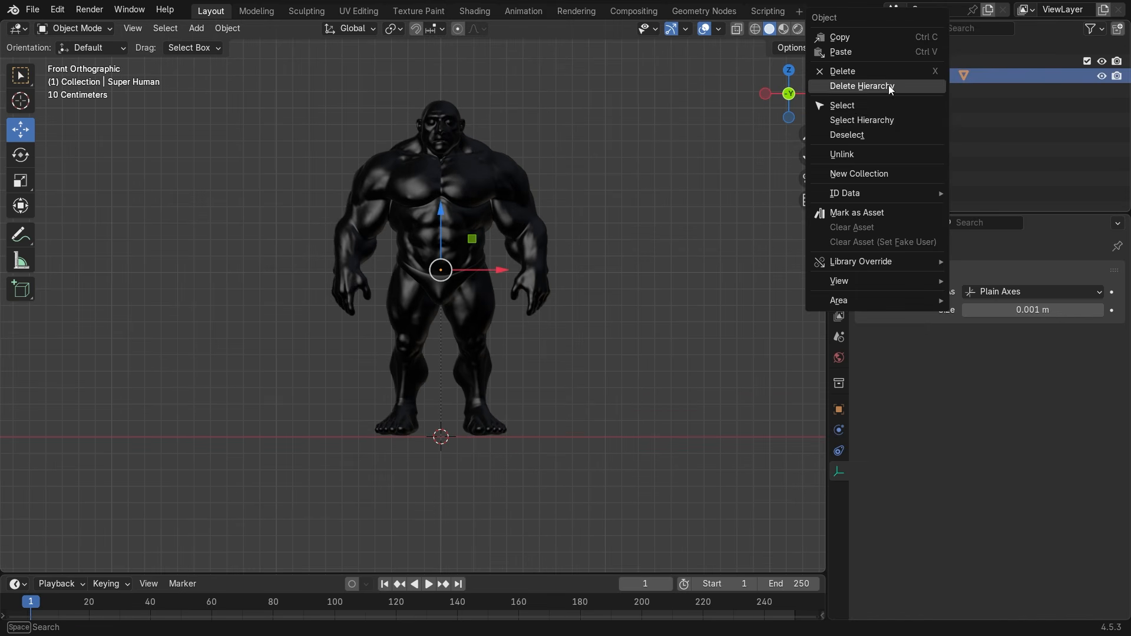
left_click(865, 121)
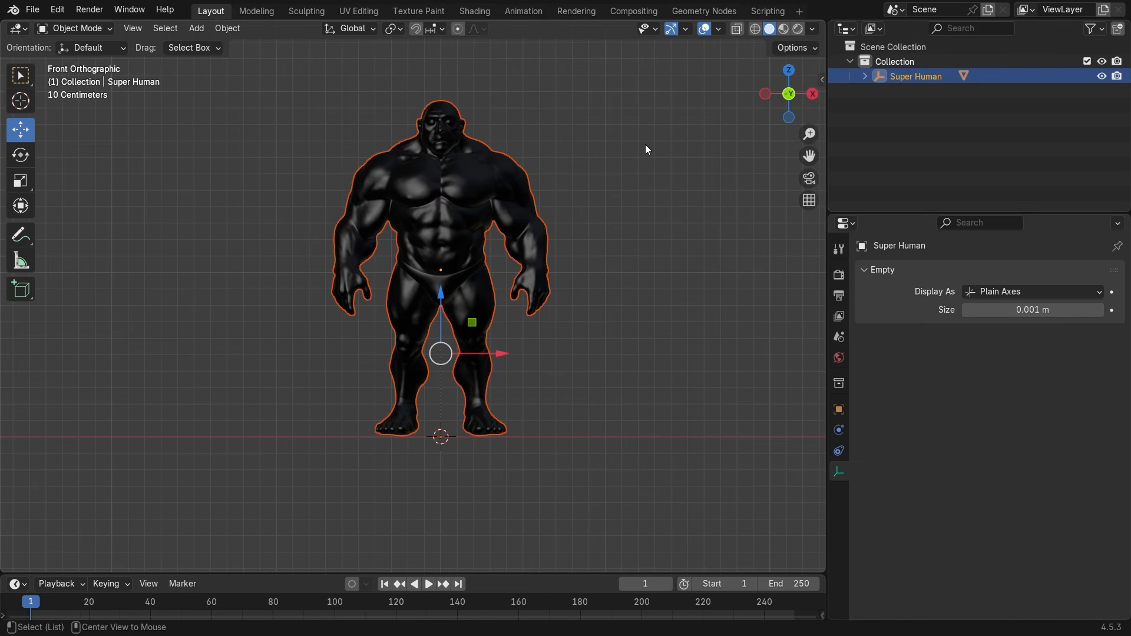
key("alt+p")
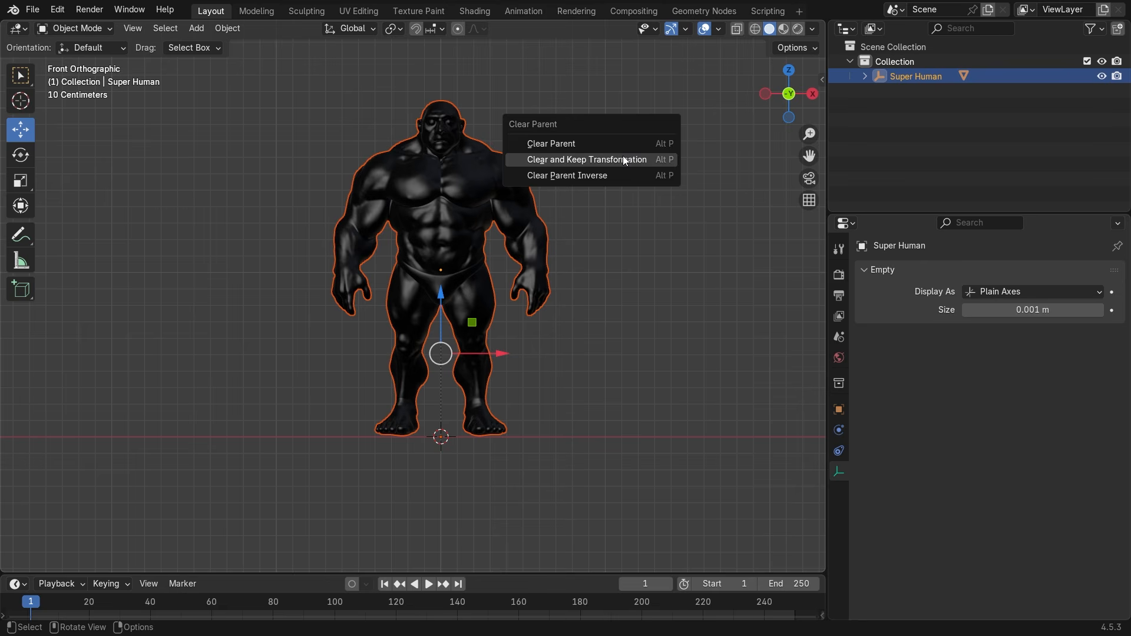
left_click(623, 158)
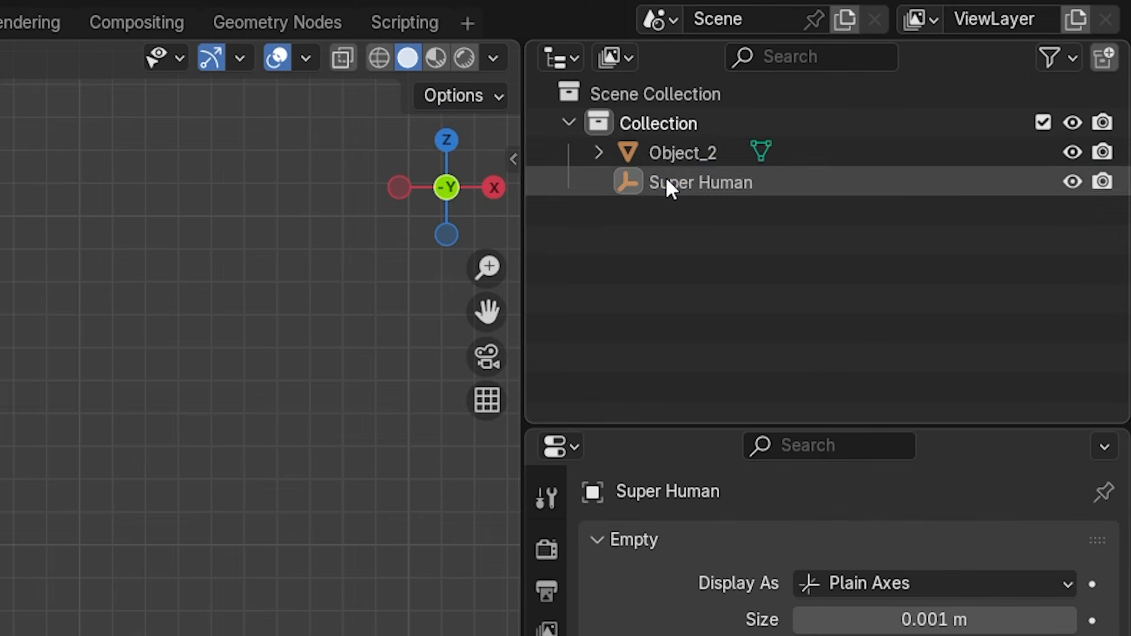
Move the separated Super Human empty away from the body along X and delete it
left_click(659, 153)
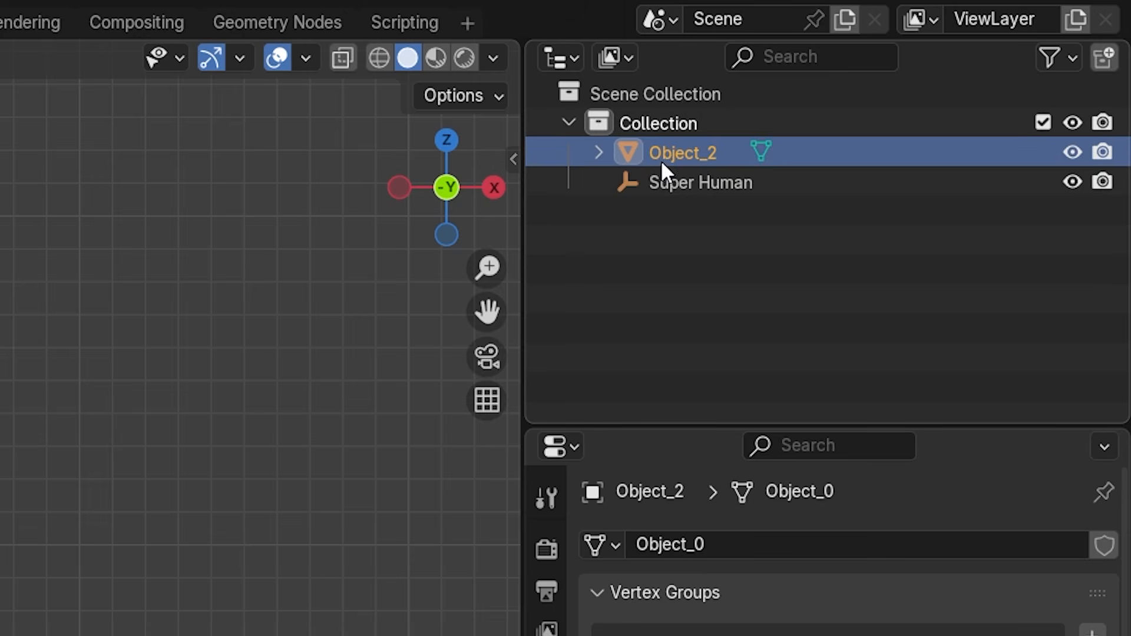
left_click(689, 183)
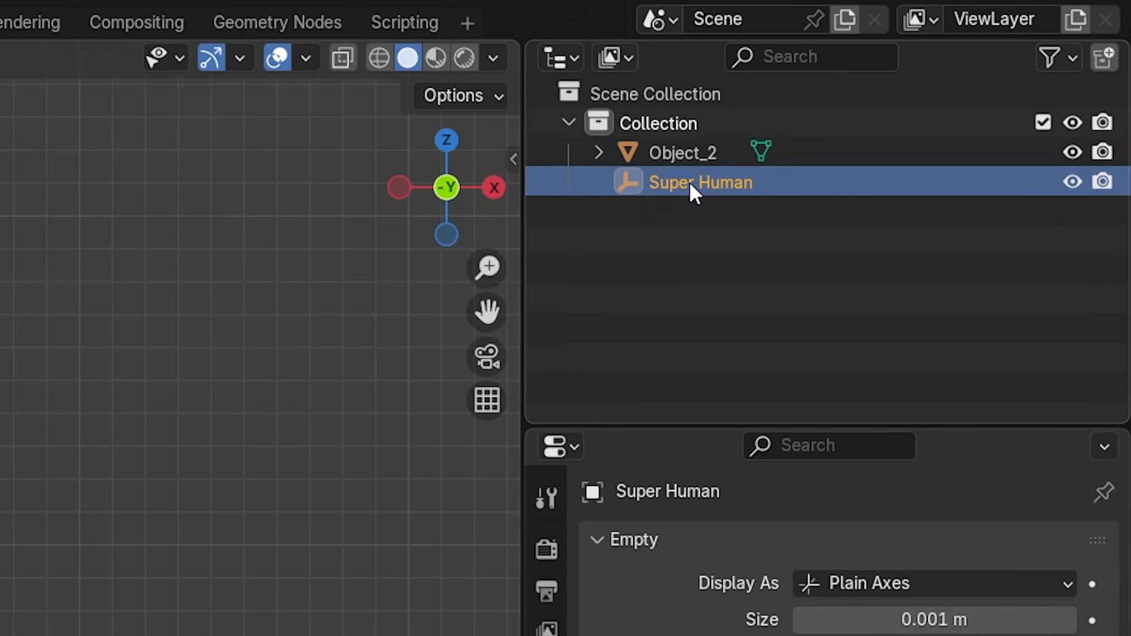
left_click_drag(500, 270, 264, 270)
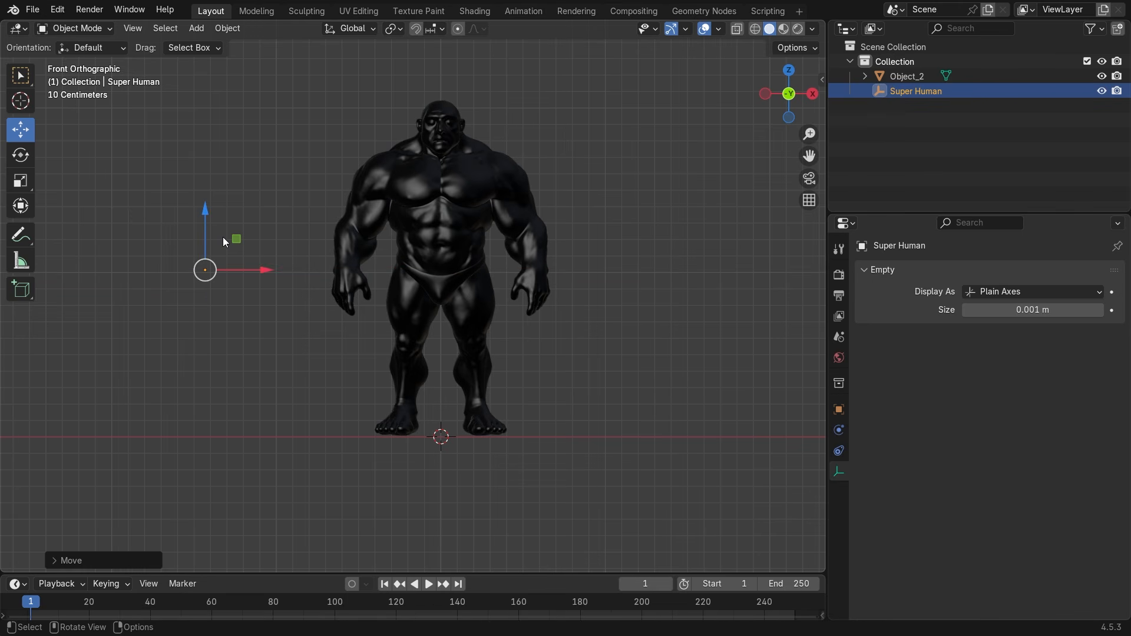
key("Delete")
Select Object_2, switch to the Texture Paint workspace, and frame the character in front and right orthographic views
left_click(899, 75)
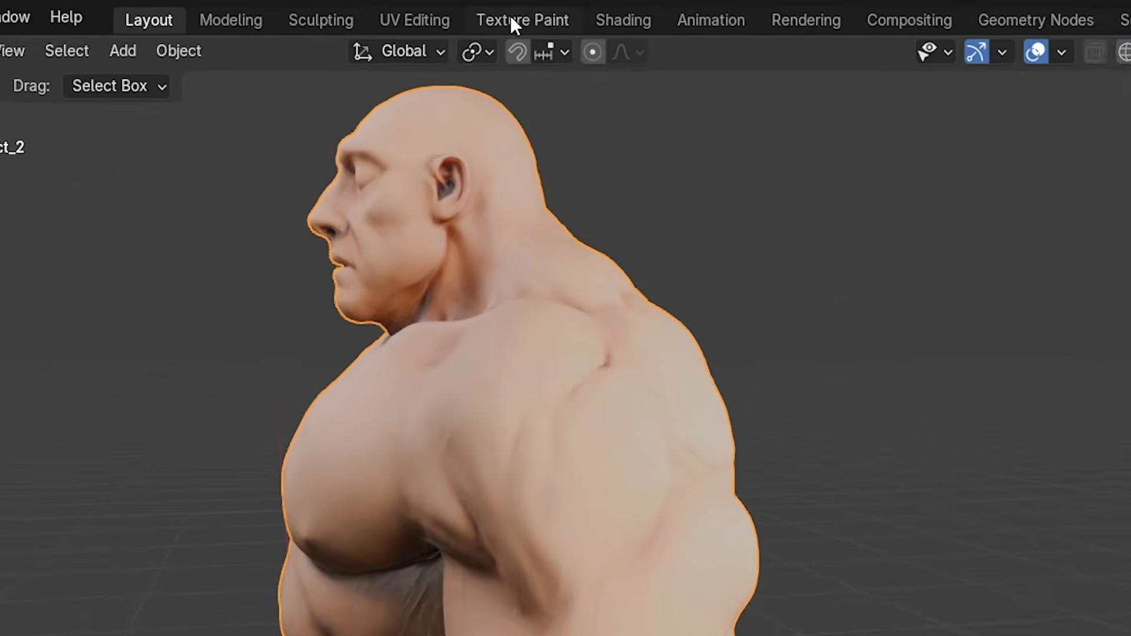
left_click(419, 11)
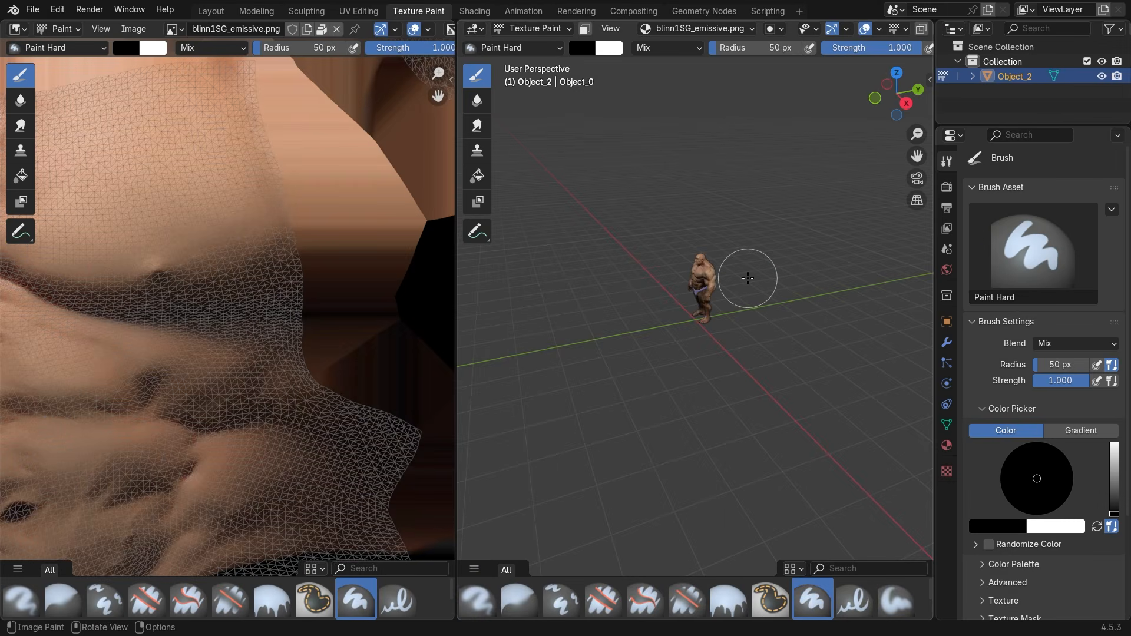
middle_click_drag(747, 278, 740, 312, "shift")
key("KP_1")
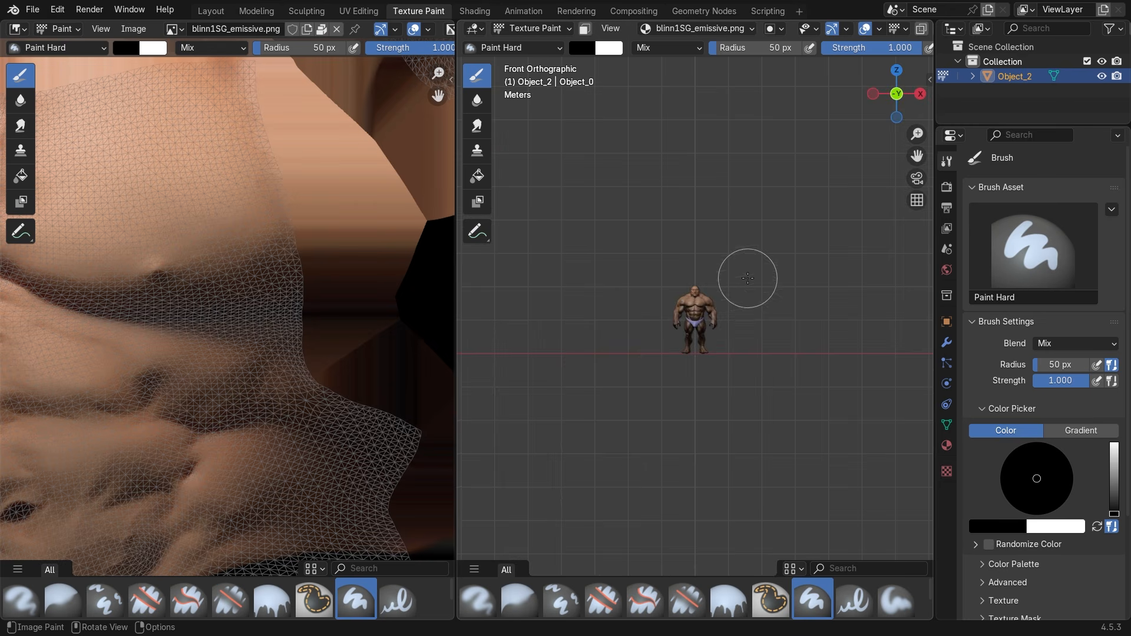
key("KP_Decimal")
scroll(751, 245, "up", 1)
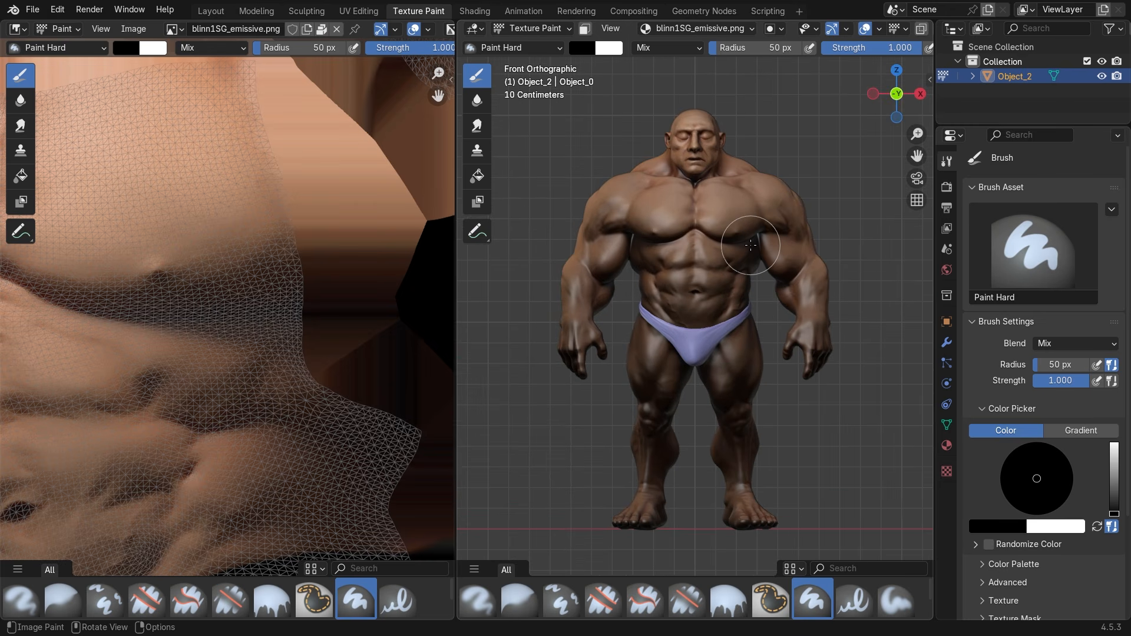
key("KP_3")
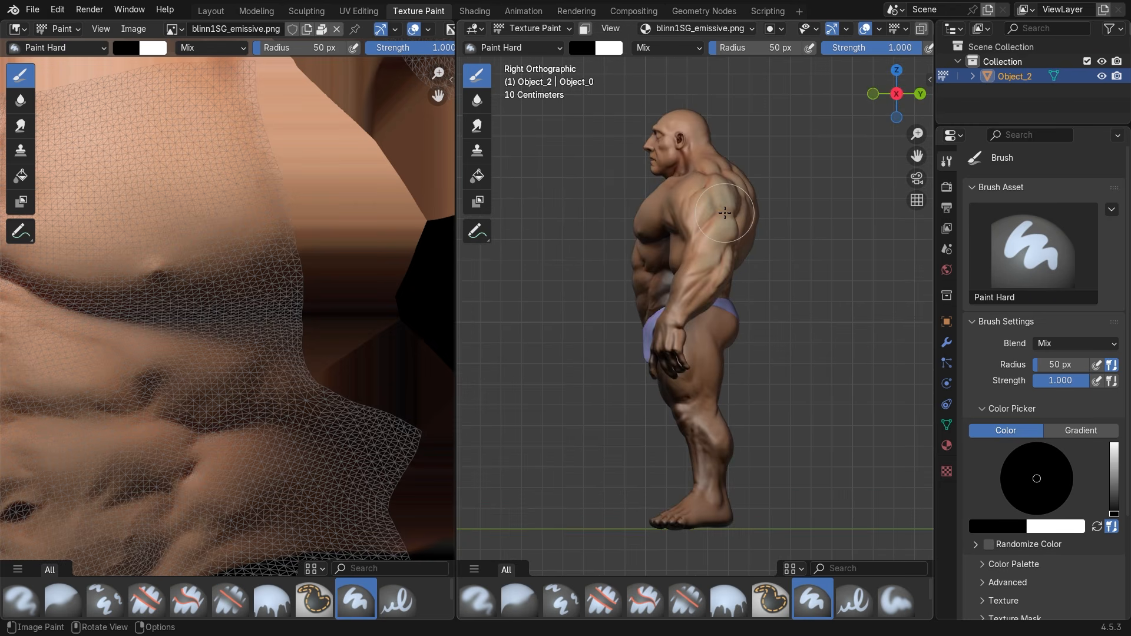
Examine the blinn1SG_emissive.png texture with its UV islands and the dragon tattoo painted on the arm area
scroll(221, 301, "down", 8)
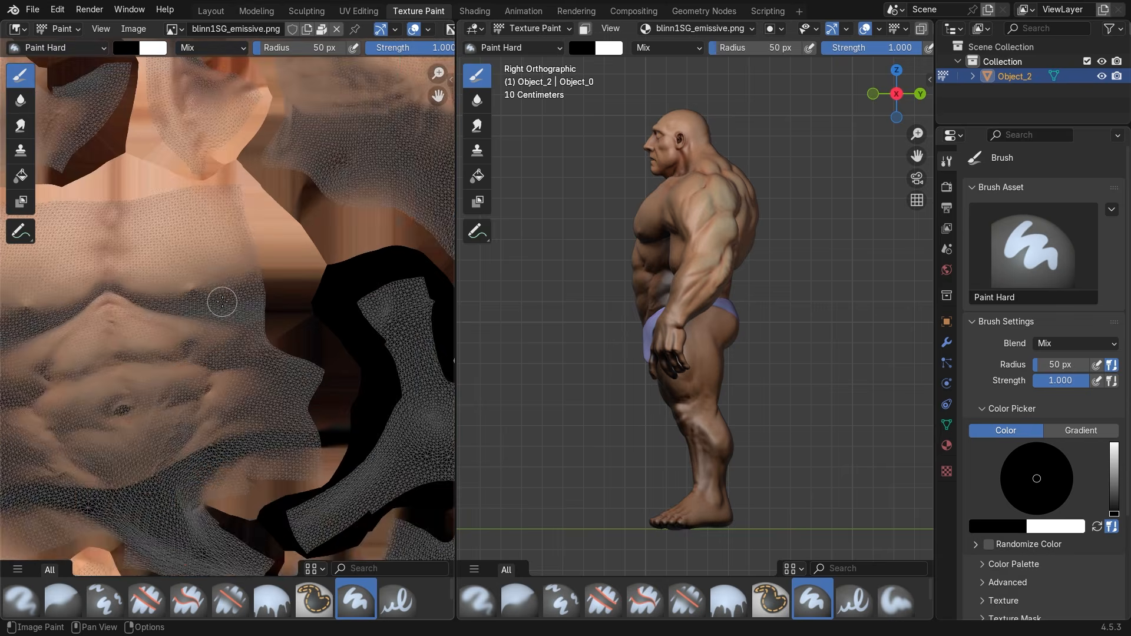
scroll(224, 303, "up", 2)
scroll(224, 304, "down", 2)
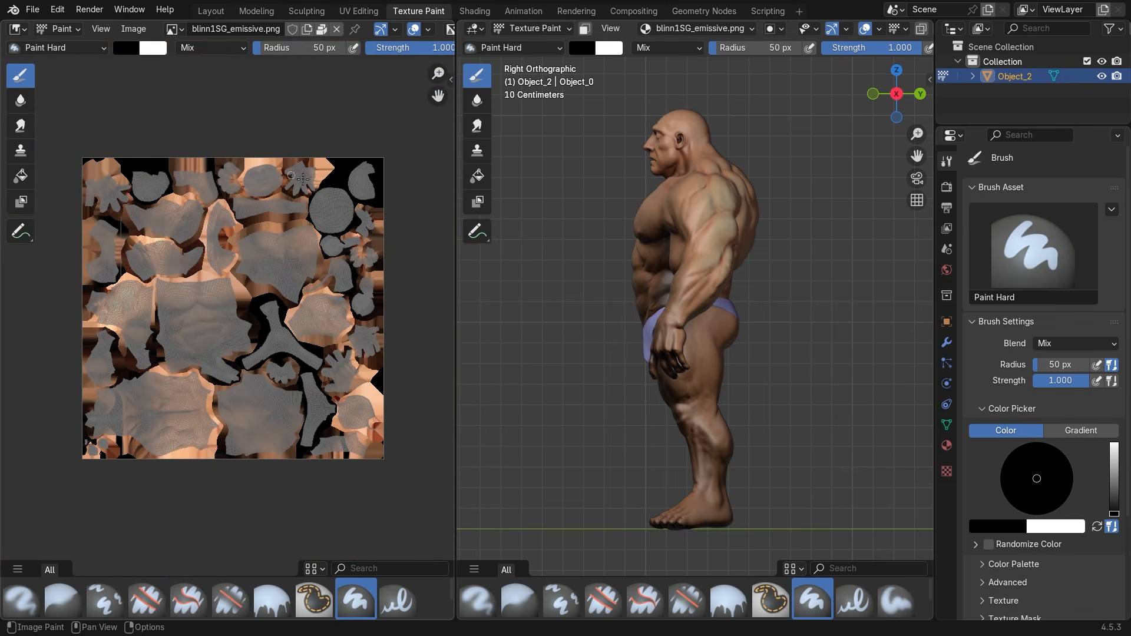
scroll(176, 277, "up", 1)
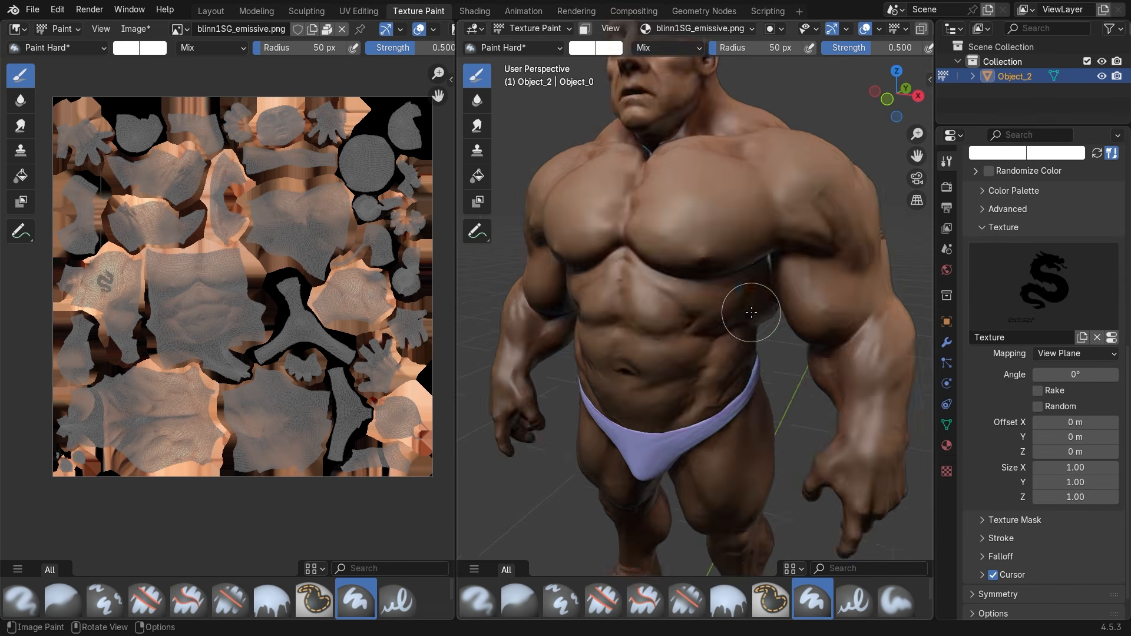
scroll(748, 311, "down", 3)
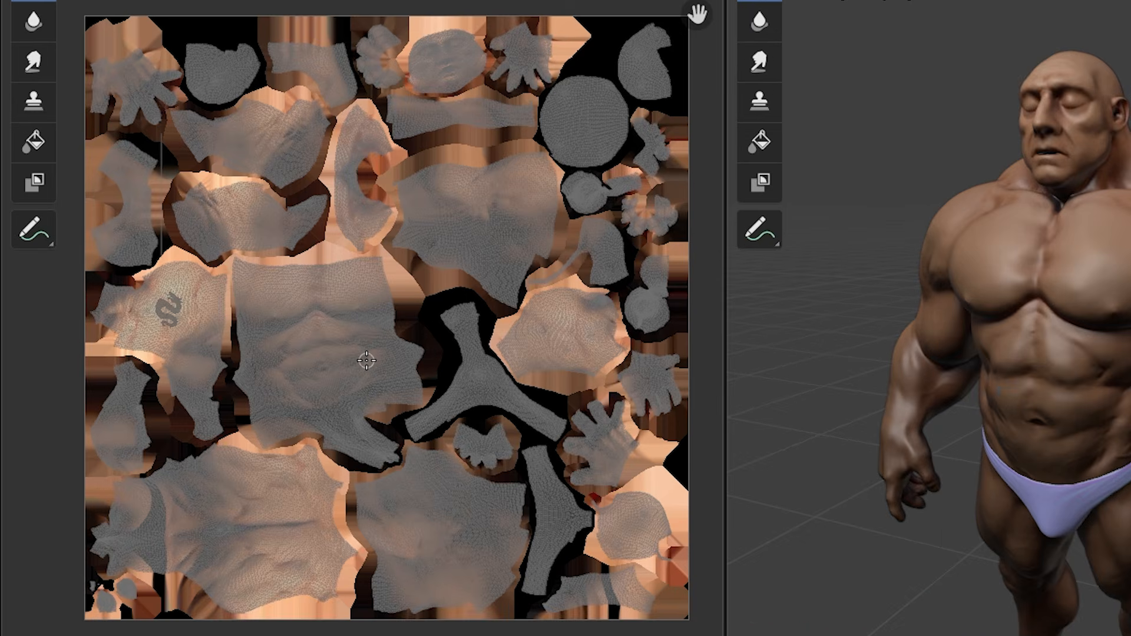
scroll(230, 313, "down", 2)
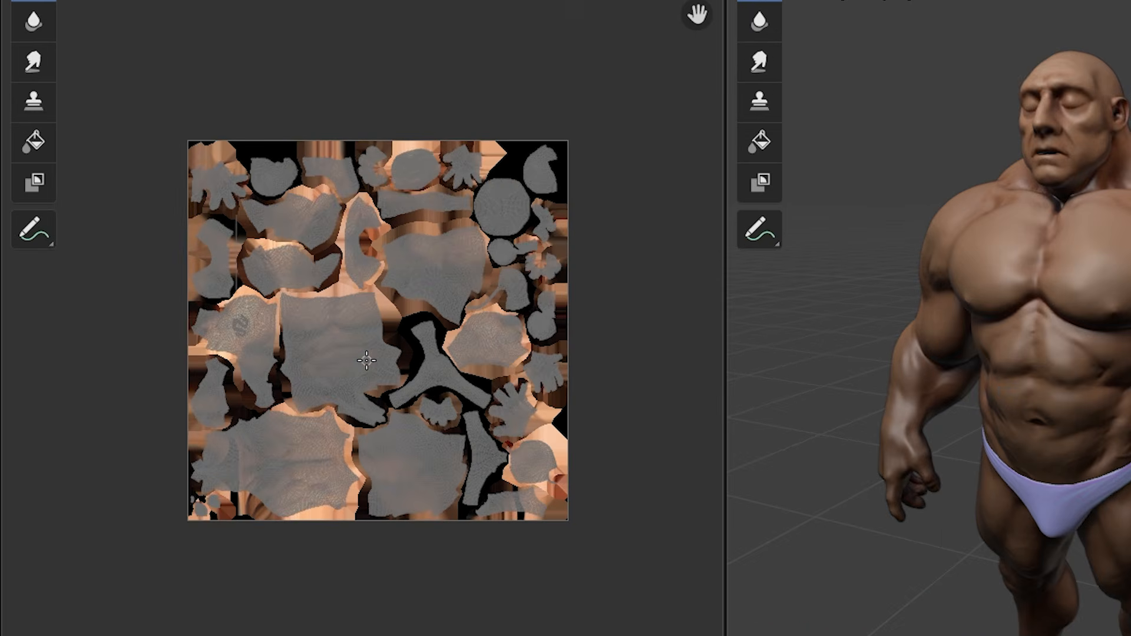
scroll(366, 360, "up", 2)
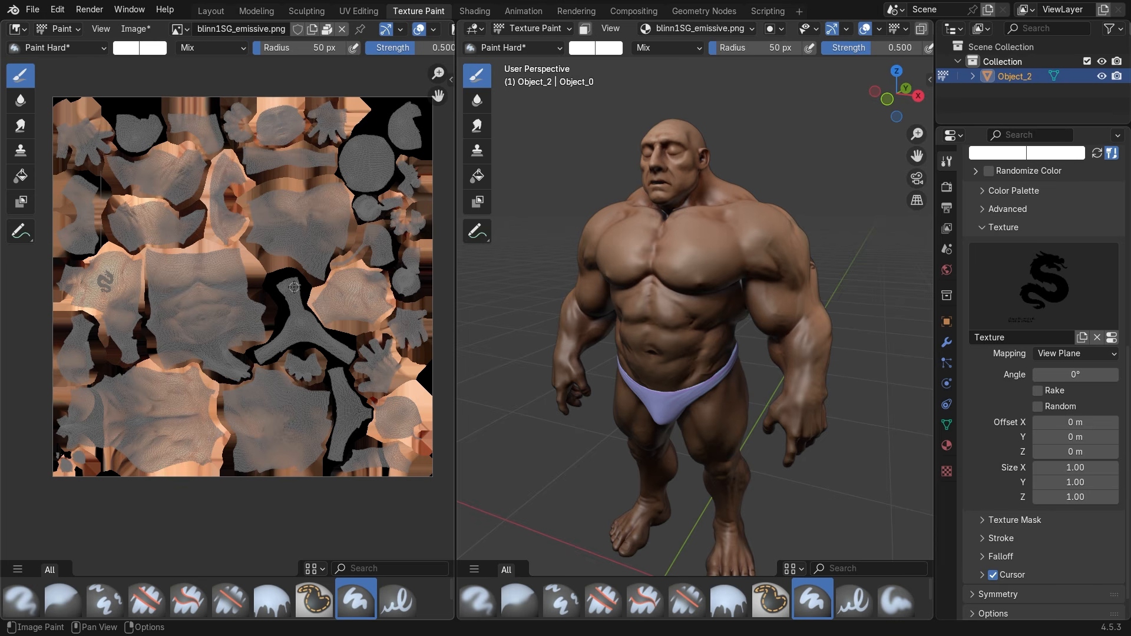
Start saving the painted texture image under a new location and create a folder named Texture on the Desktop
left_click(128, 31)
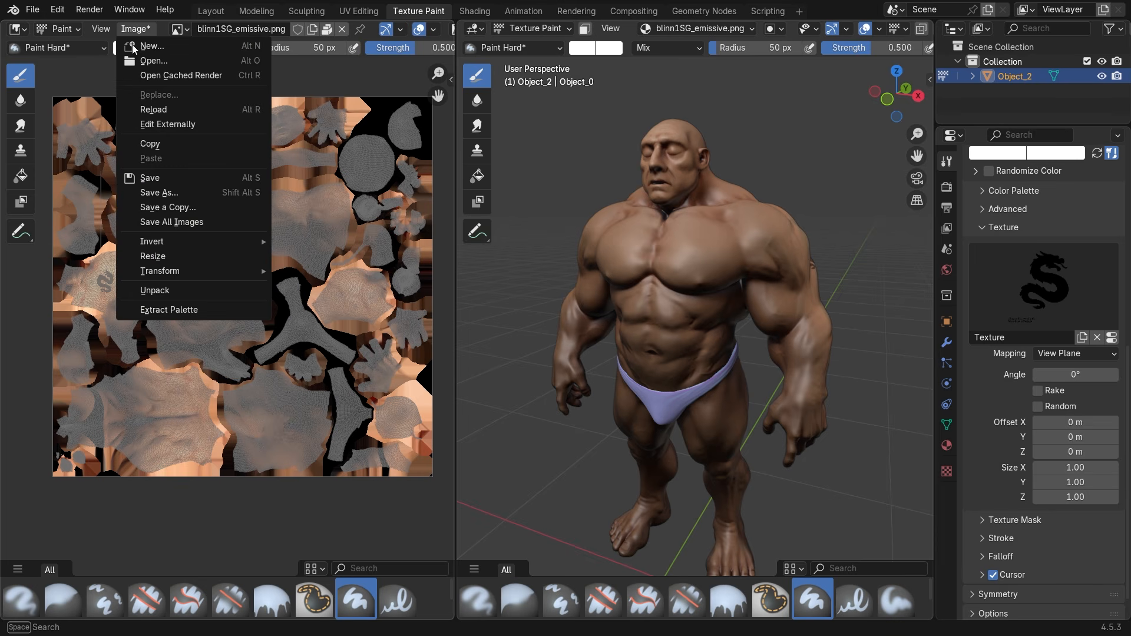
left_click(183, 197)
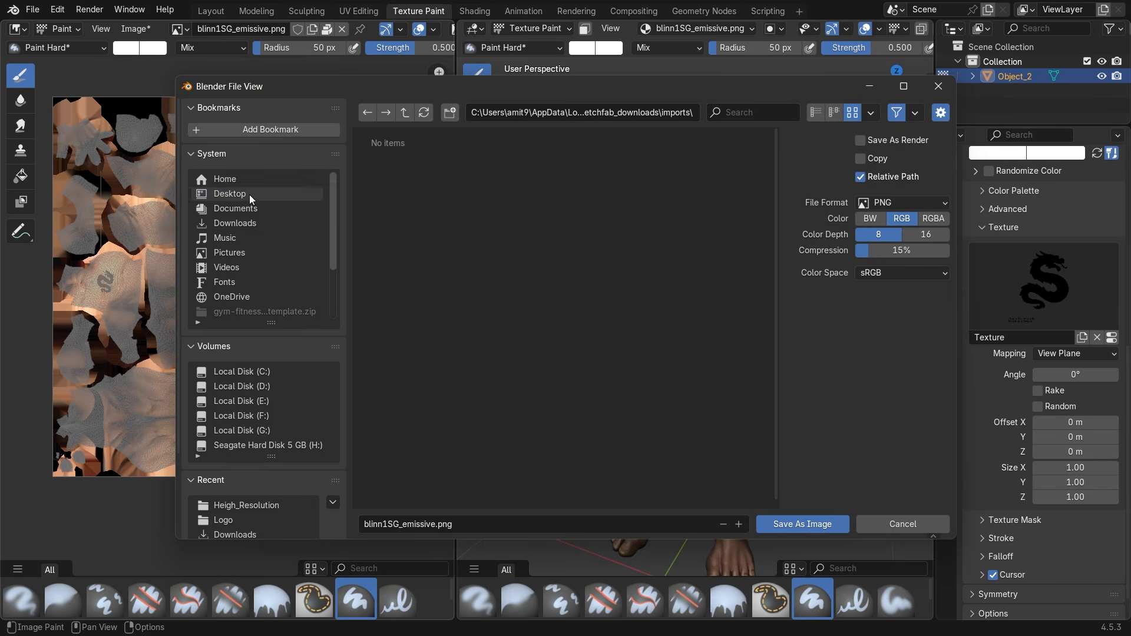
left_click(247, 194)
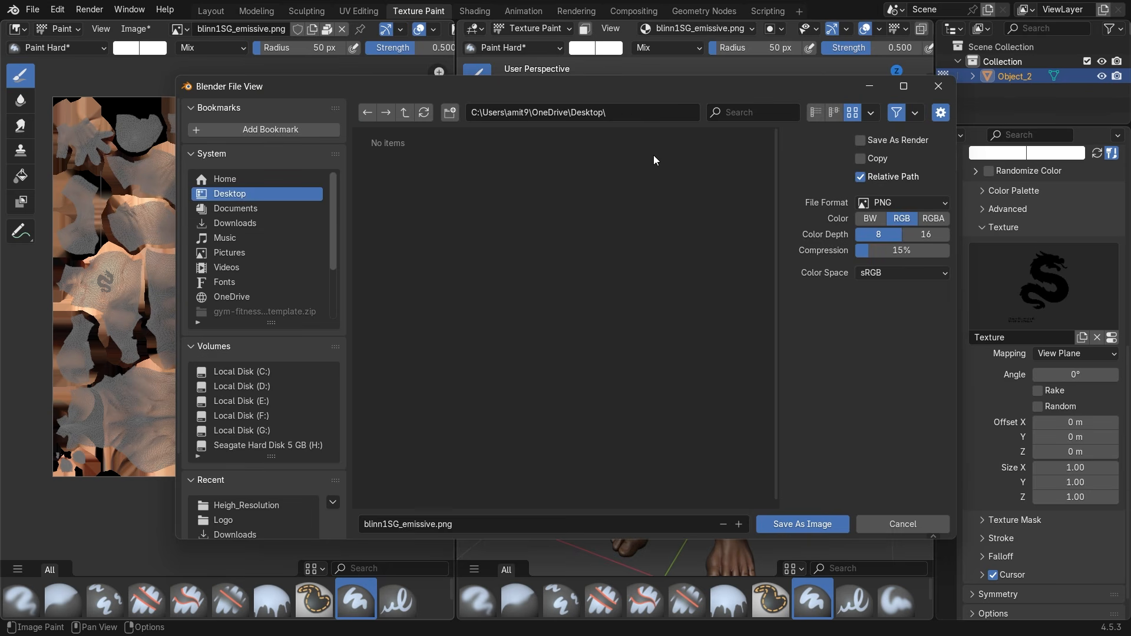
left_click(450, 113)
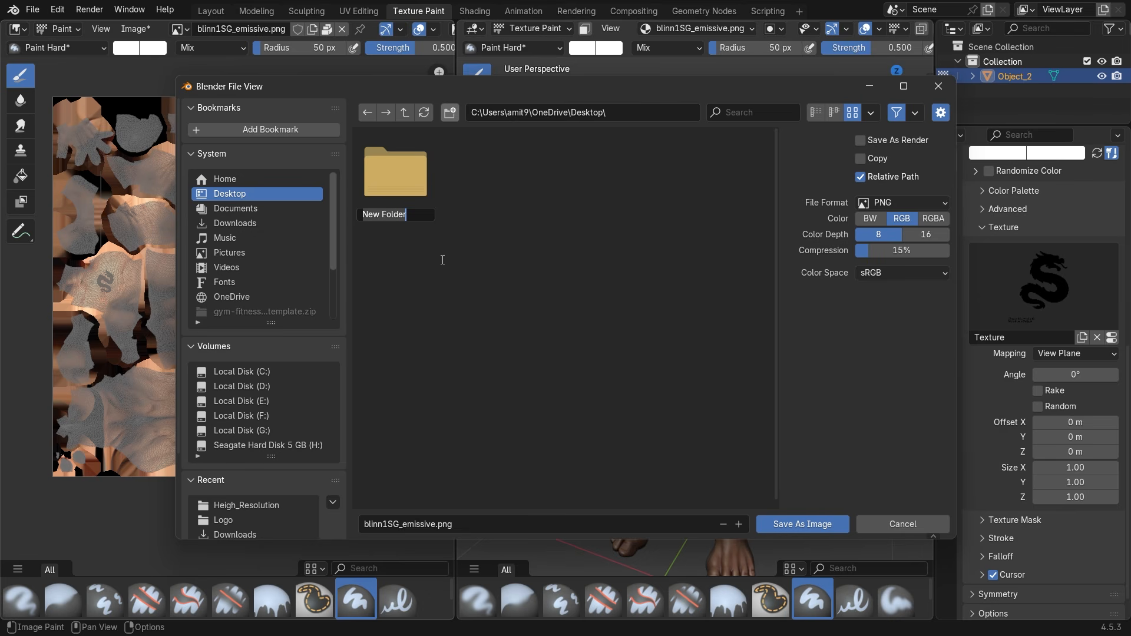
type("Texture")
key("Return")
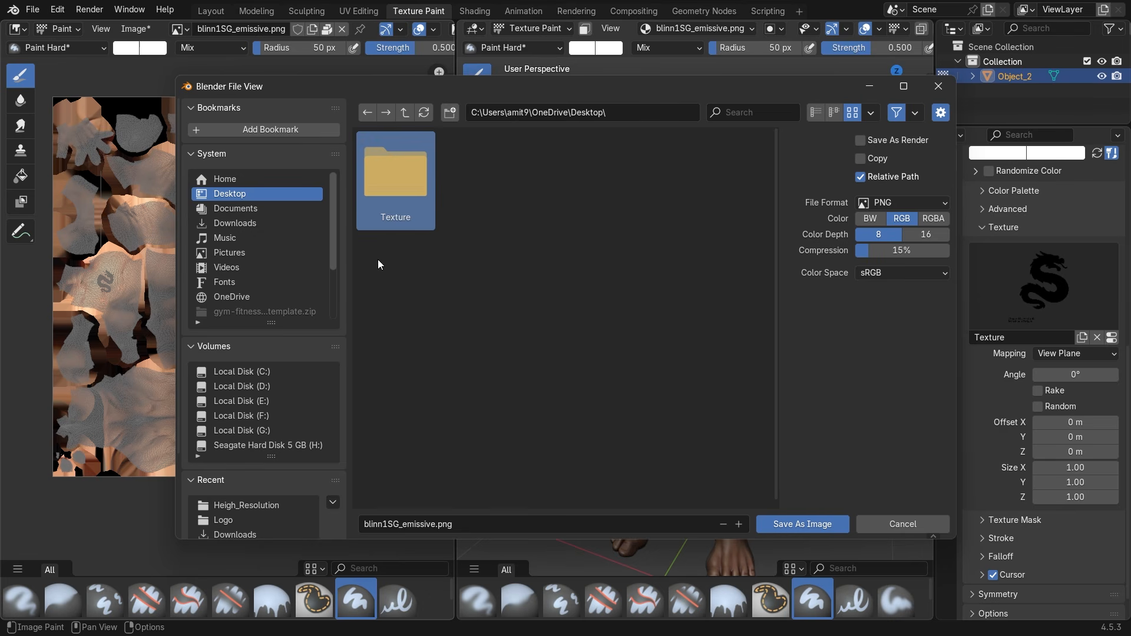
Open the Texture folder and create a subfolder named image inside it
double_click(409, 182)
left_click(450, 113)
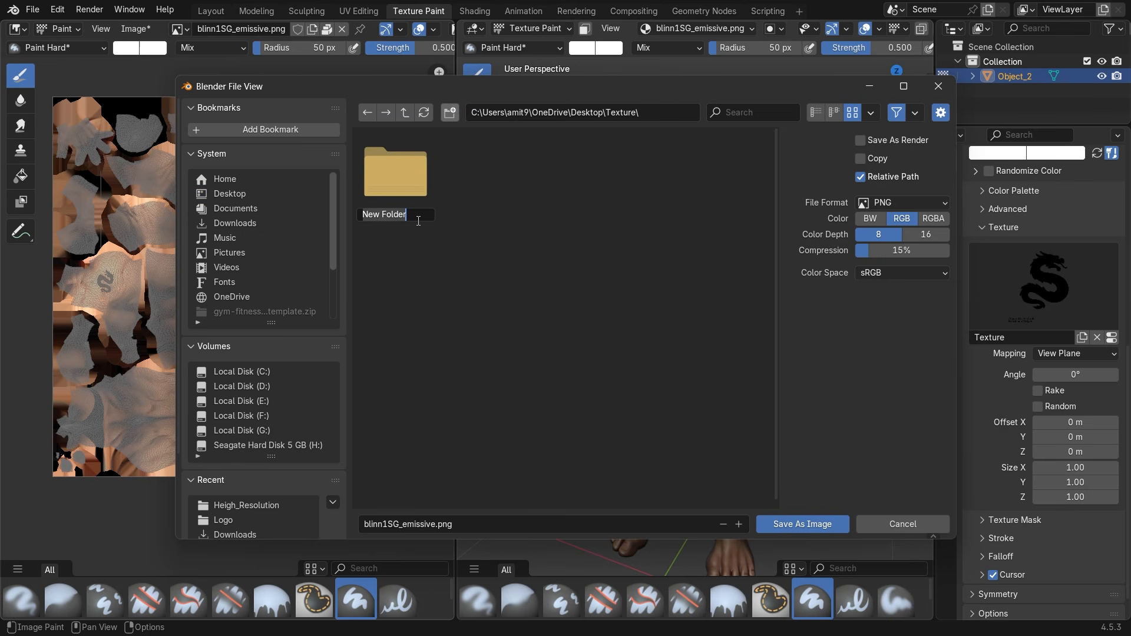
type("image")
key("Return")
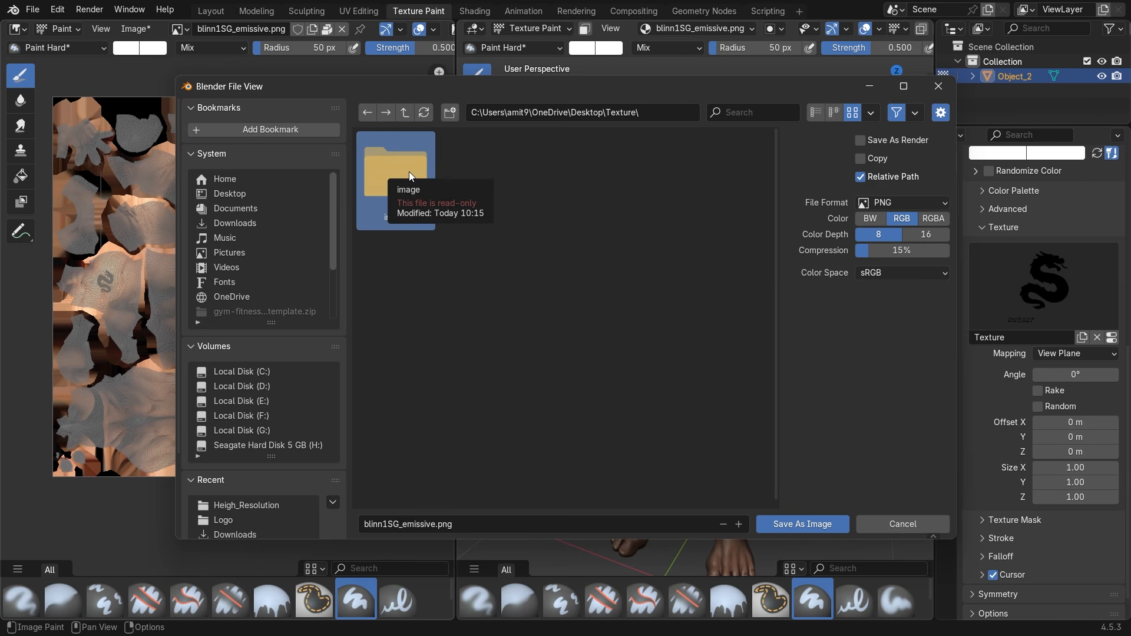
Save the painted texture as blinn1SG_emissive.png in the image subfolder of the Texture folder
left_click(409, 171)
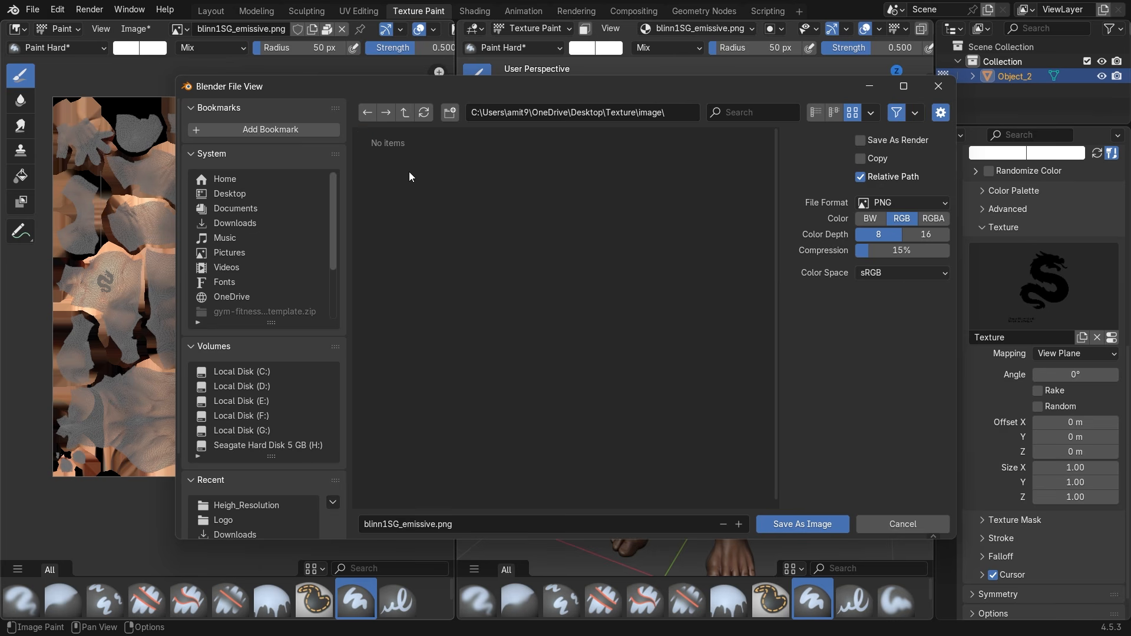
left_click(464, 520)
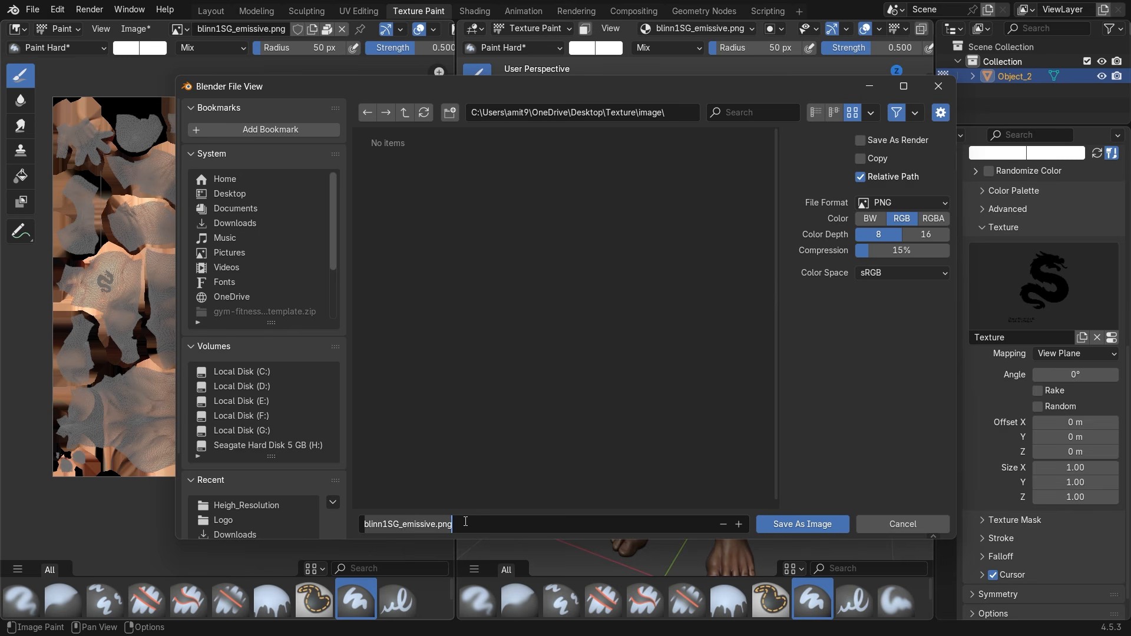
left_click(502, 526)
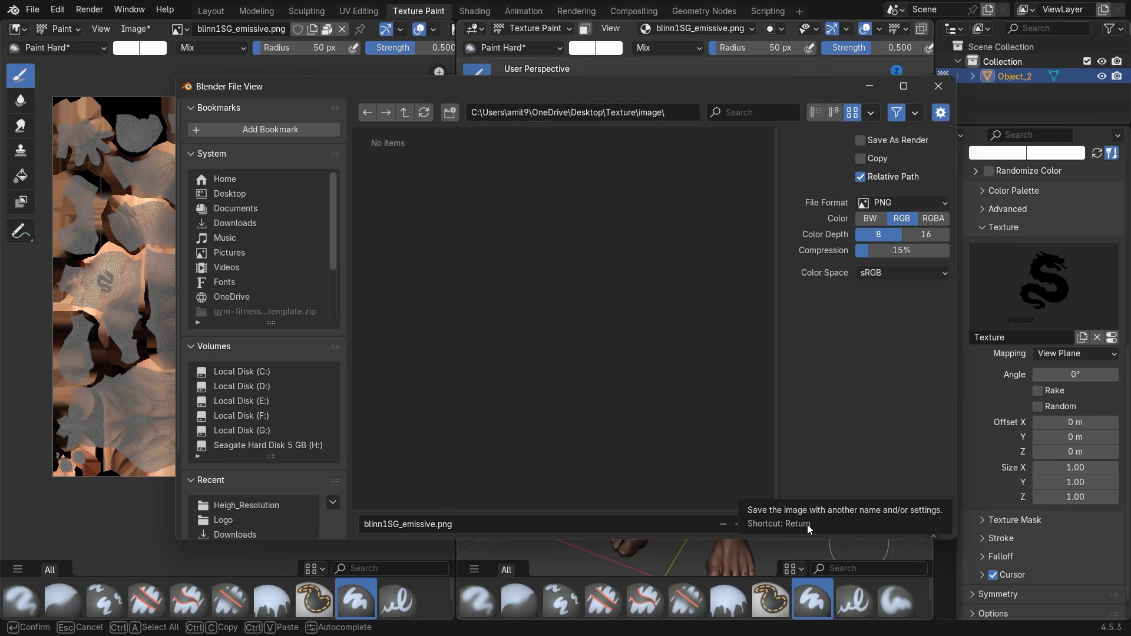
left_click(768, 518)
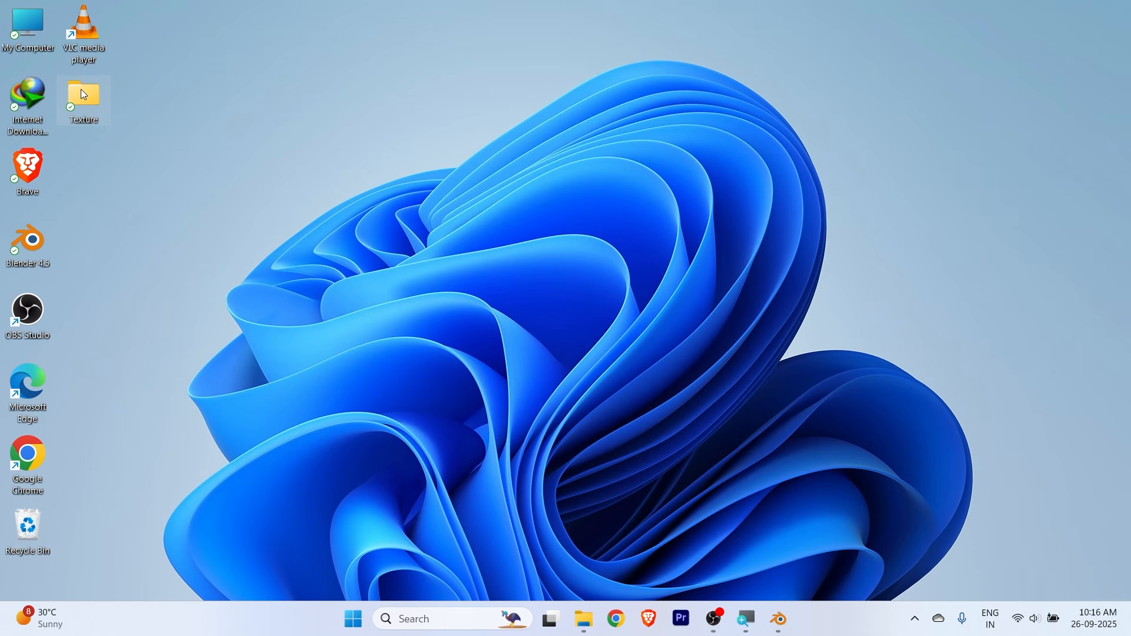
Open the Desktop's Texture folder in an icon view and check the saved texture inside its image subfolder
double_click(81, 89)
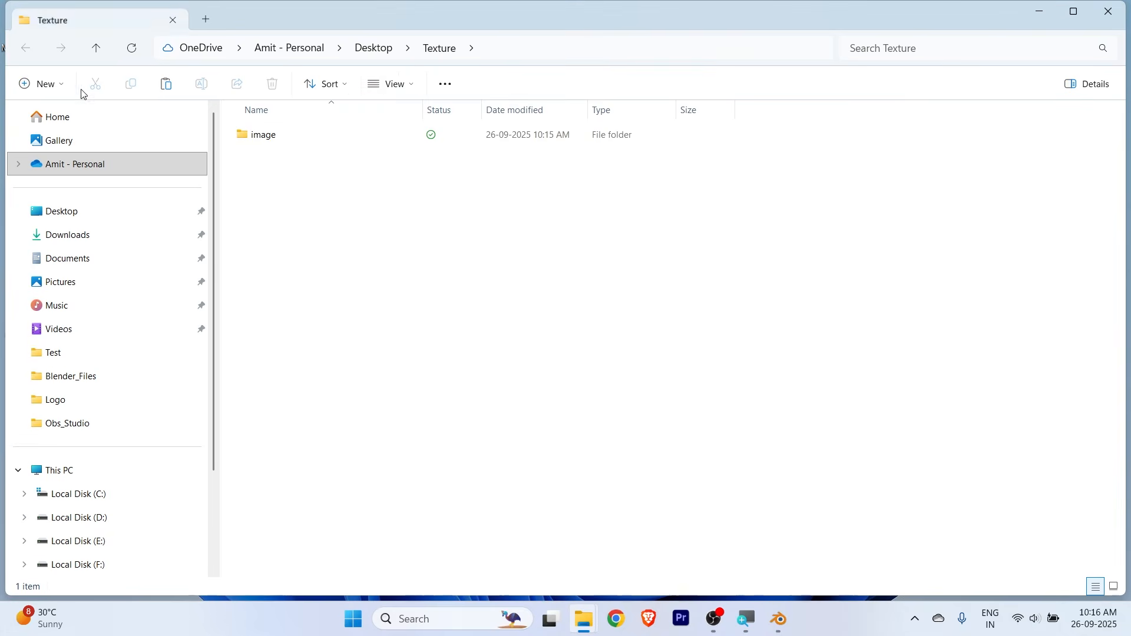
left_click(399, 87)
left_click(409, 142)
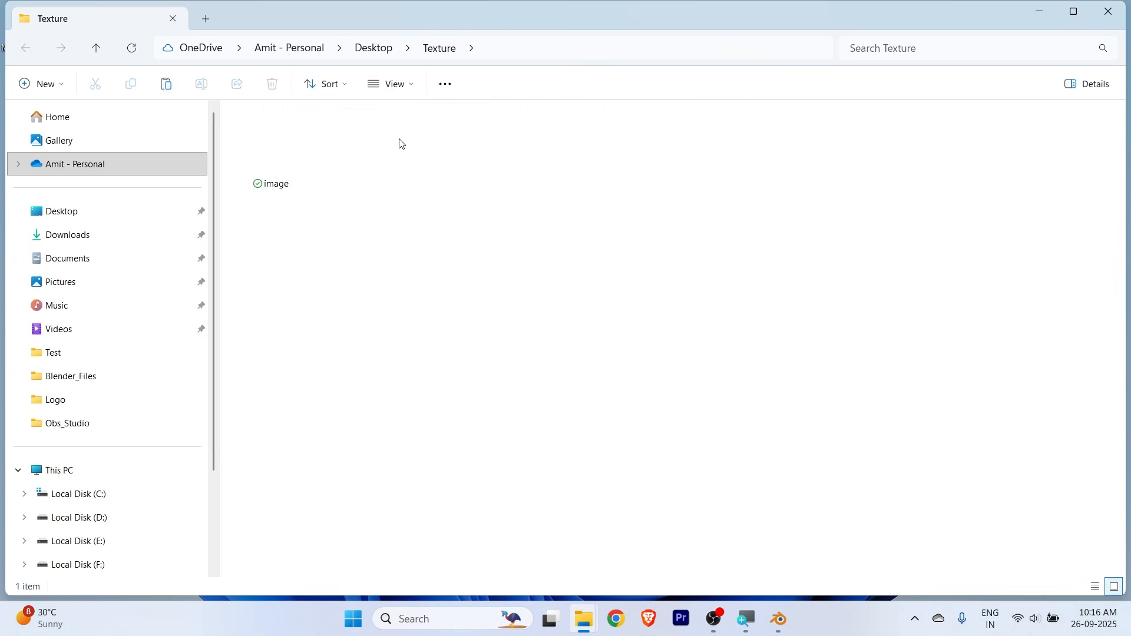
left_click(279, 154)
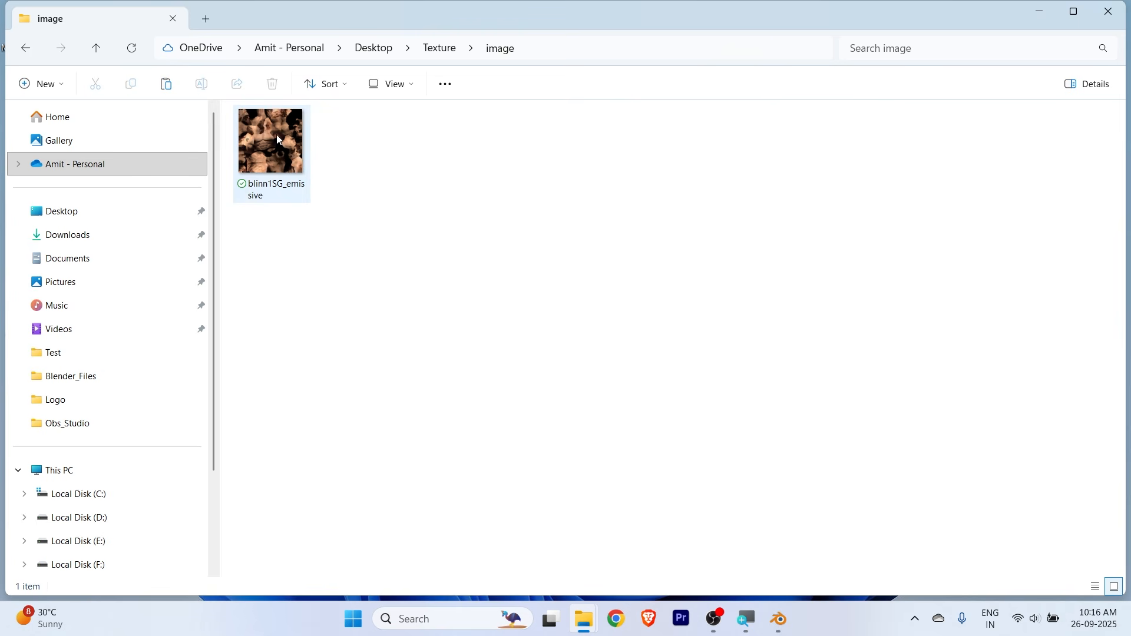
Switch back to Blender, change to the Layout workspace, and frame the character with nothing selected
key("alt+Tab")
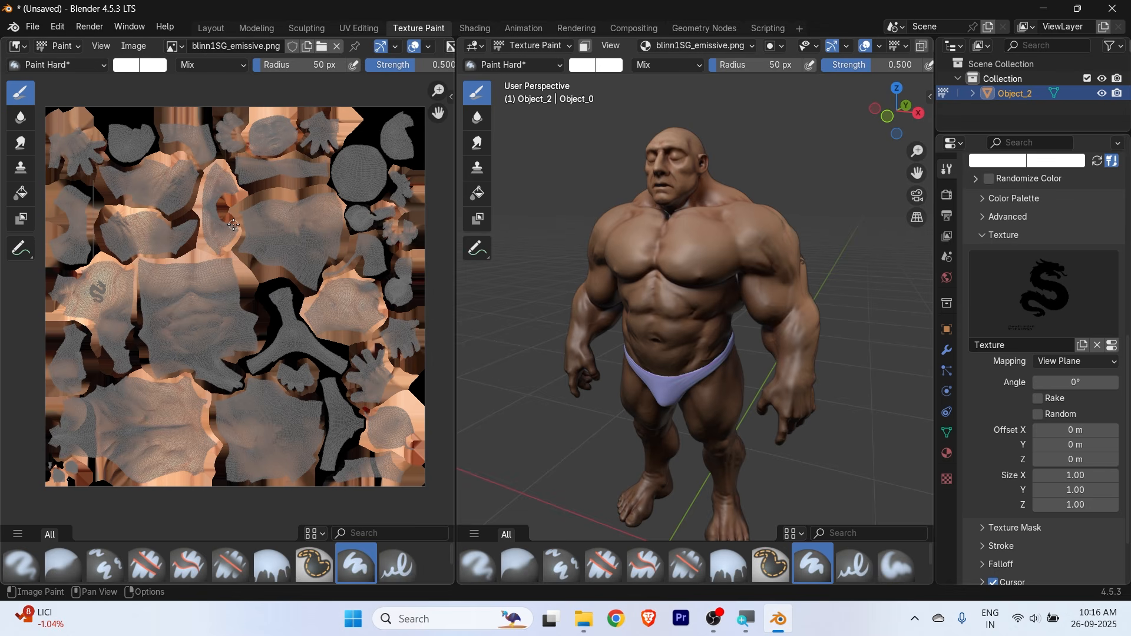
middle_click_drag(725, 302, 730, 286)
left_click(38, 27)
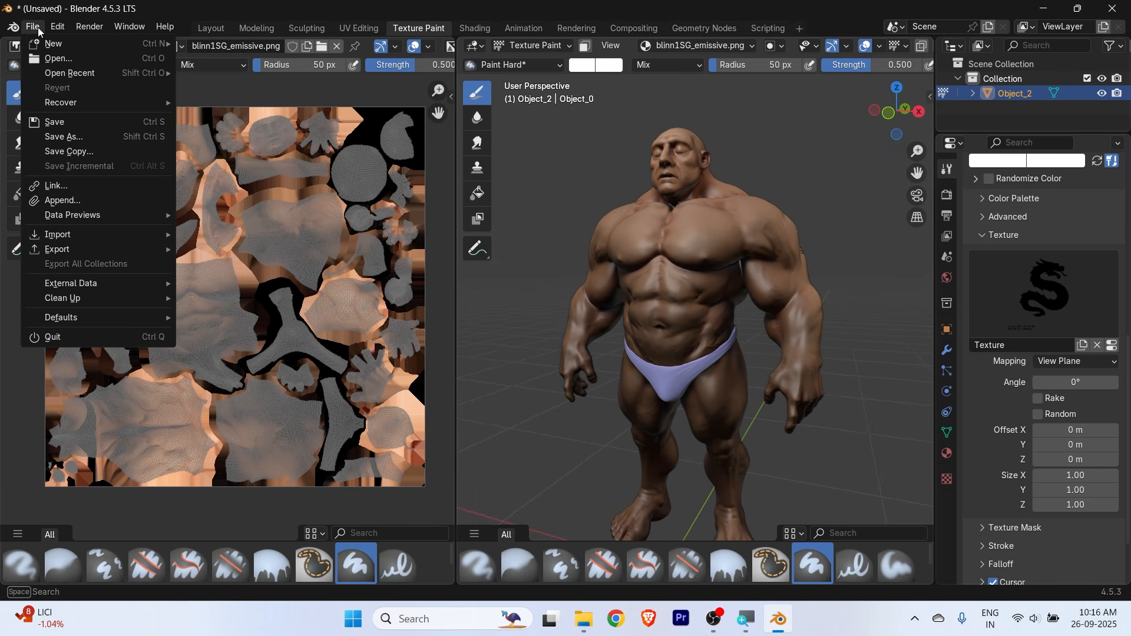
left_click(200, 24)
scroll(468, 257, "down", 5)
middle_click_drag(394, 341, 570, 372)
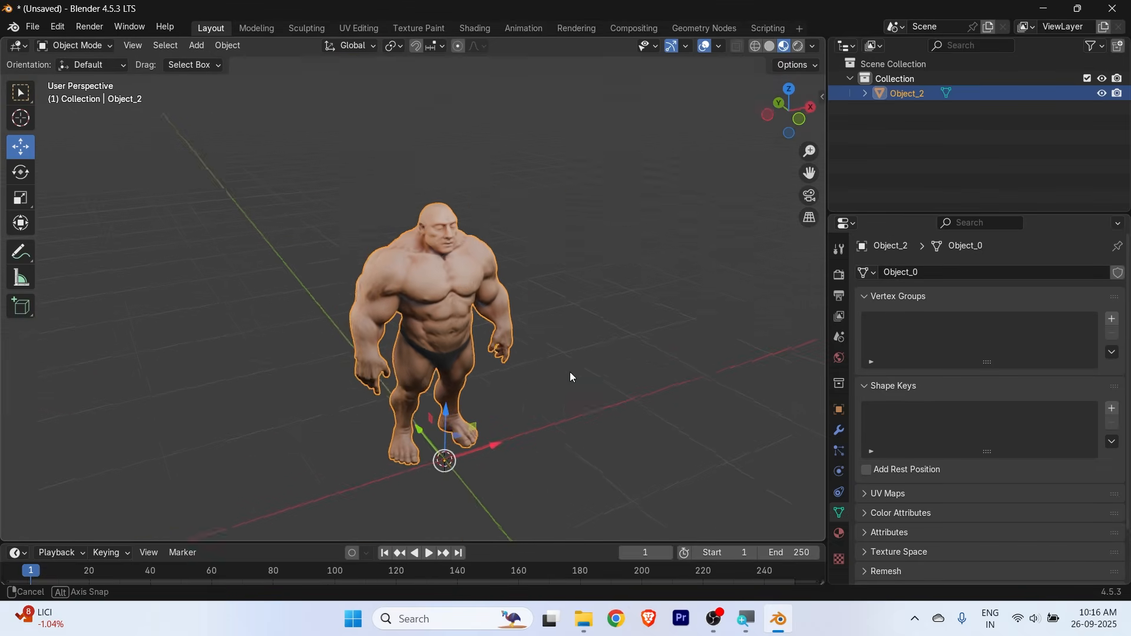
key("KP_Decimal")
middle_click_drag(451, 303, 437, 278)
left_click(253, 165)
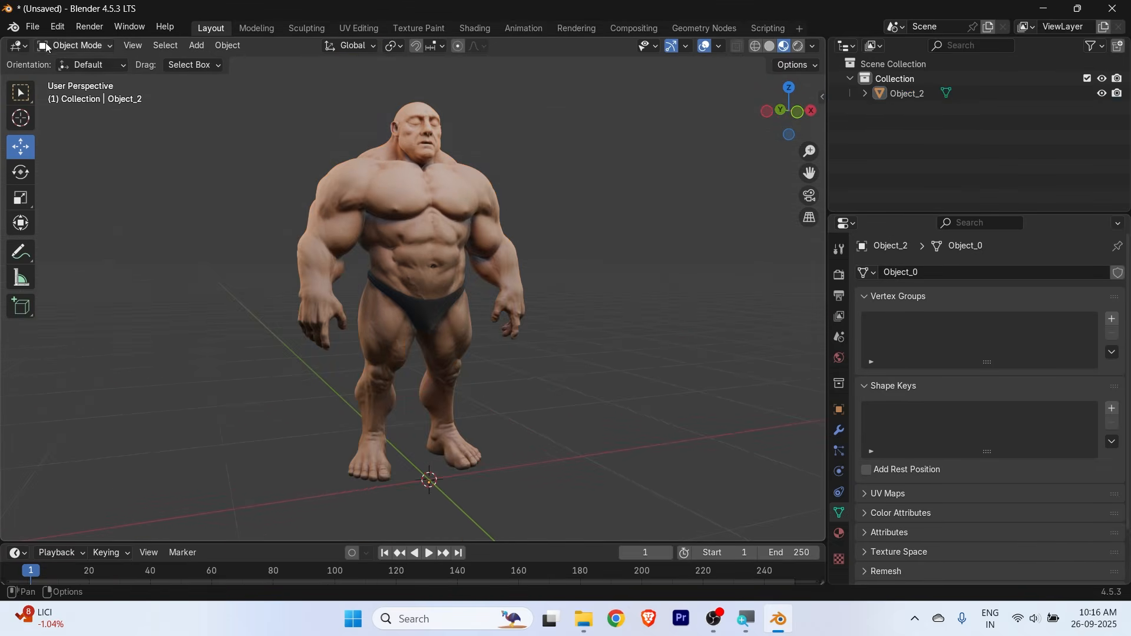
Export the character in FBX format as Untitled.fbx to the Desktop's Texture\image folder
left_click(37, 29)
mouse_move(82, 252)
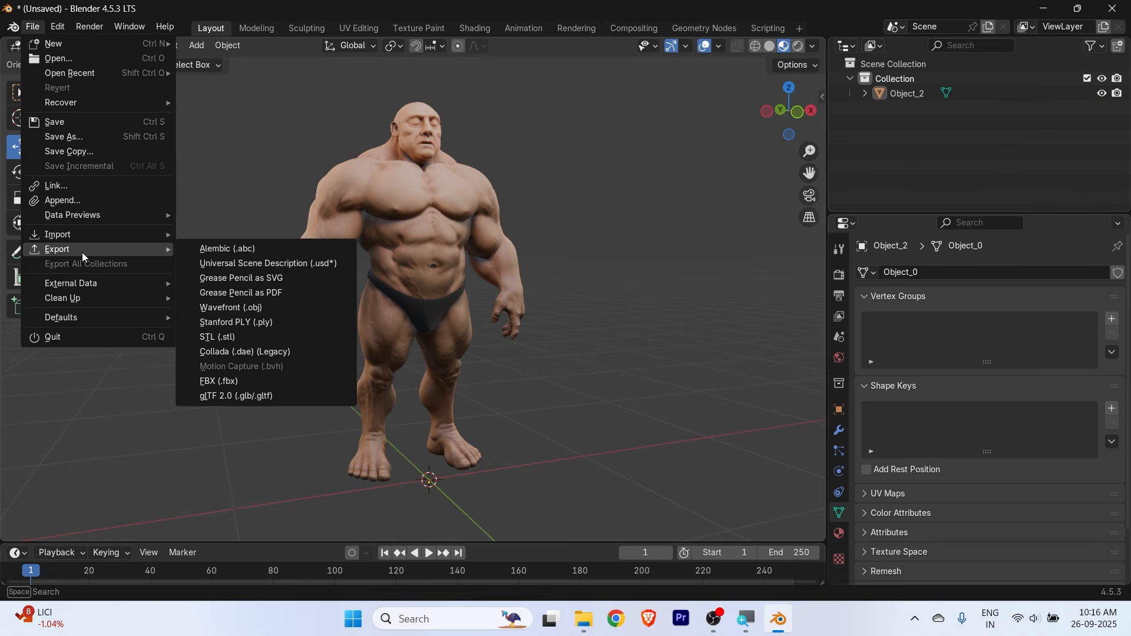
left_click(252, 380)
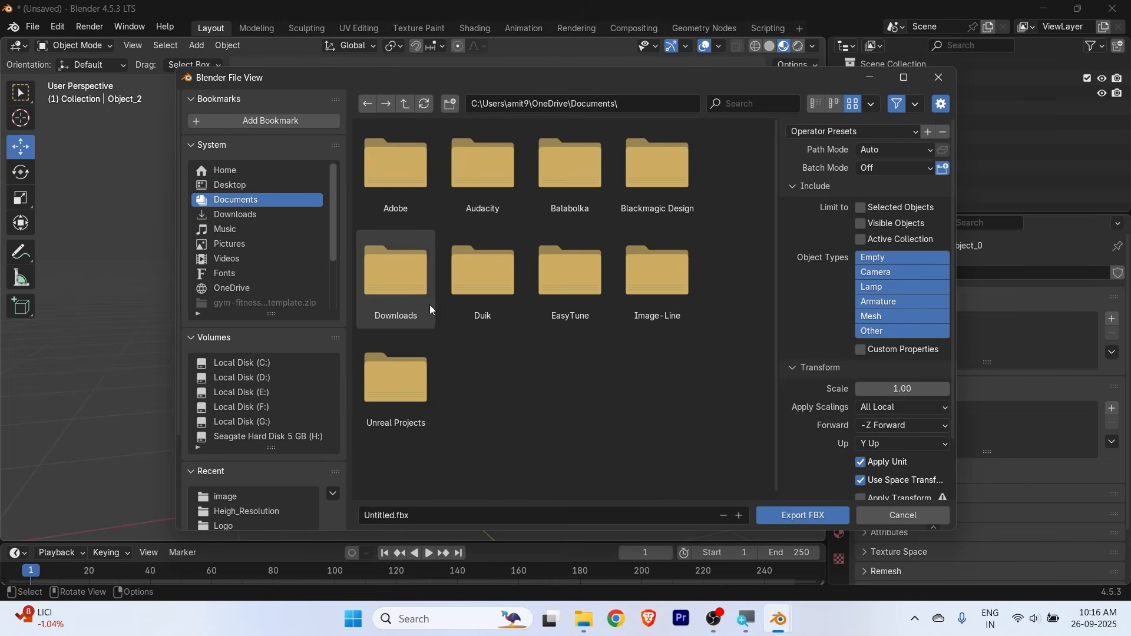
left_click(271, 190)
double_click(391, 171)
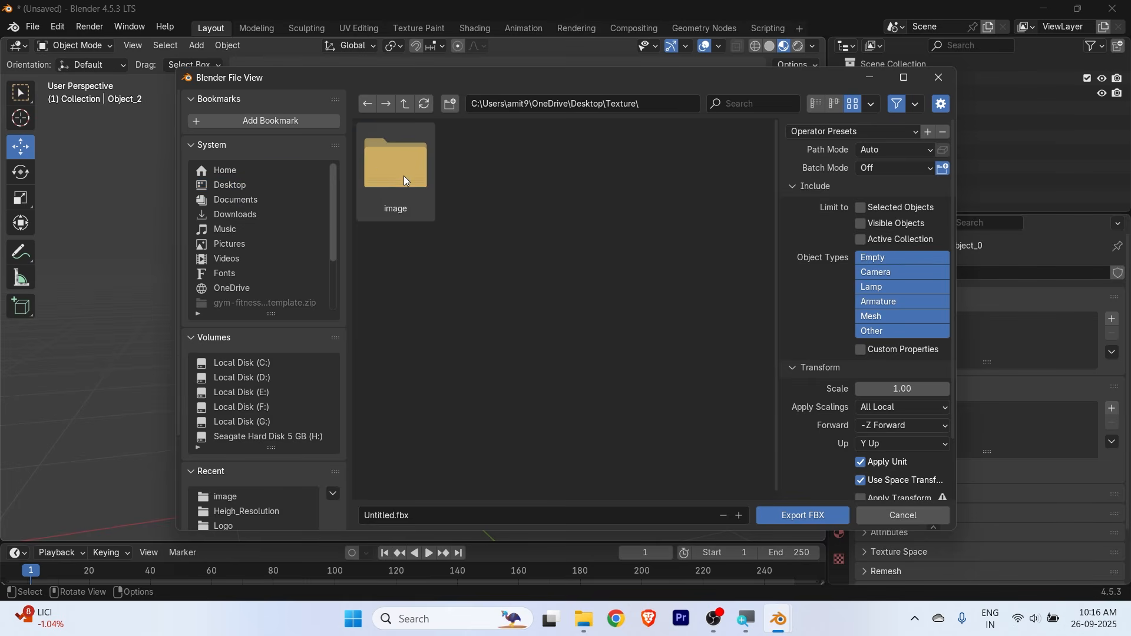
double_click(405, 176)
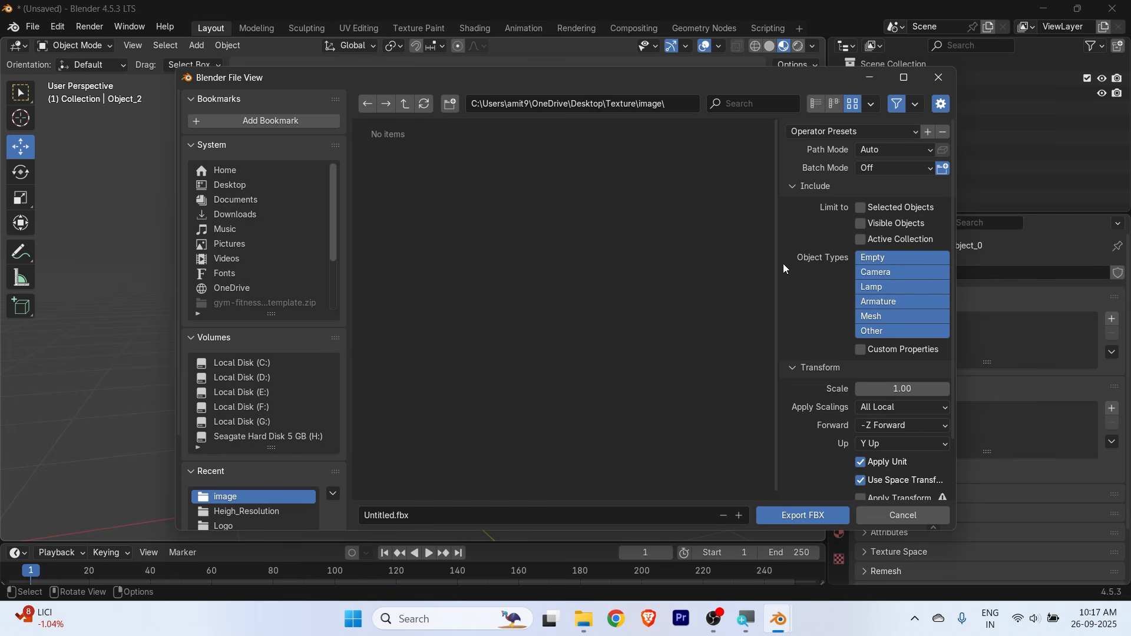
left_click_drag(778, 260, 652, 271)
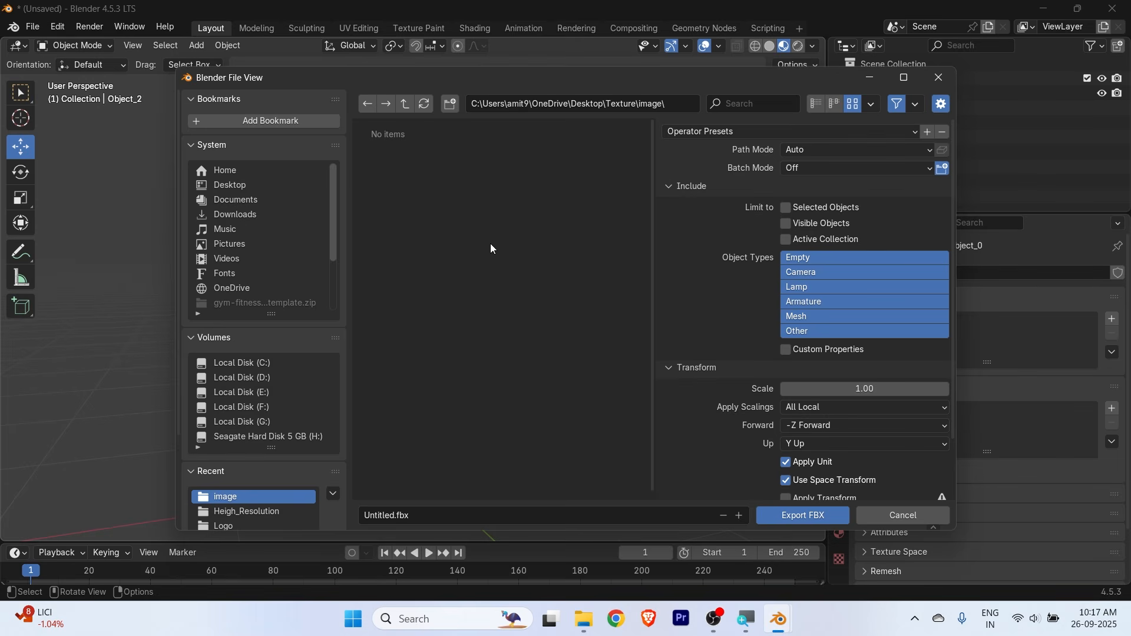
left_click(803, 516)
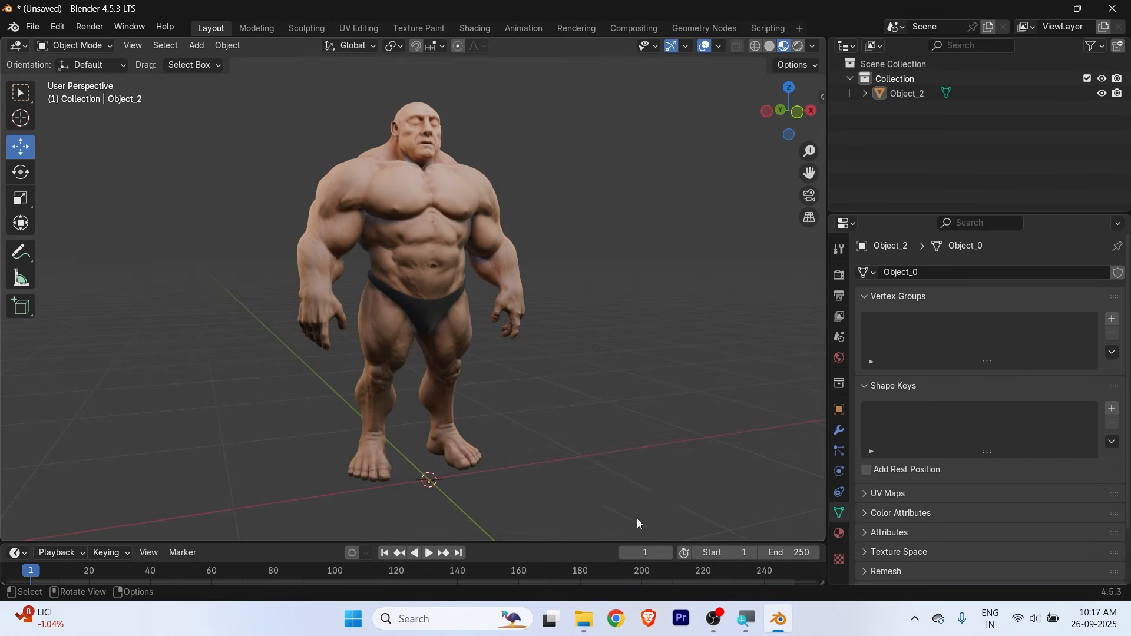
Switch to File Explorer and move Untitled.fbx from the image folder up into the Texture folder
key("alt+Tab")
left_click(360, 154)
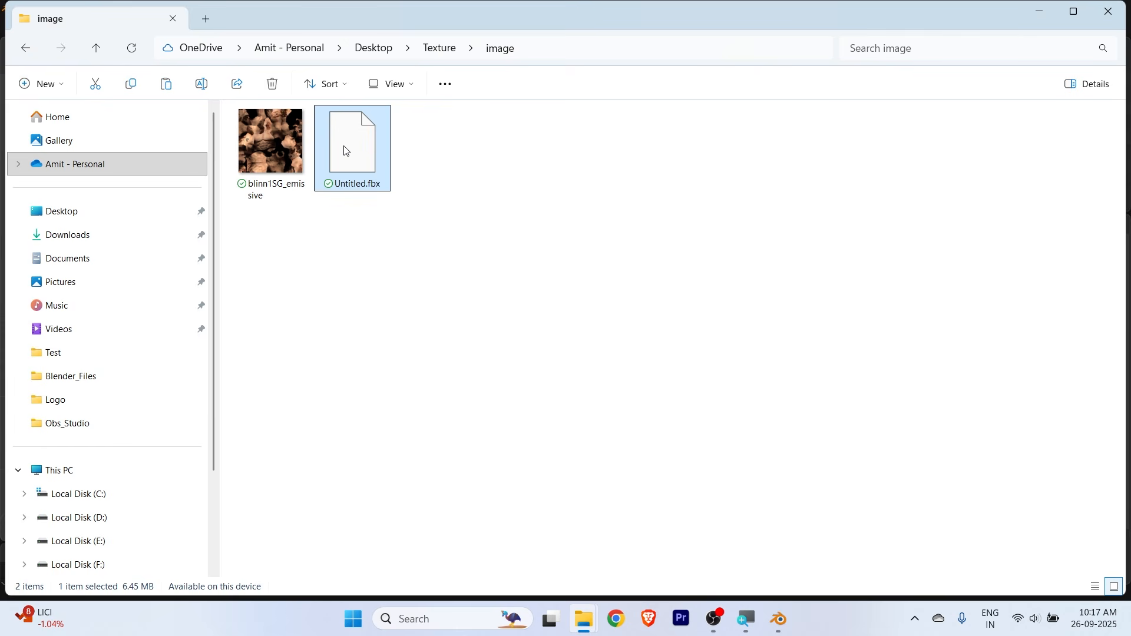
left_click(286, 164)
left_click(373, 171)
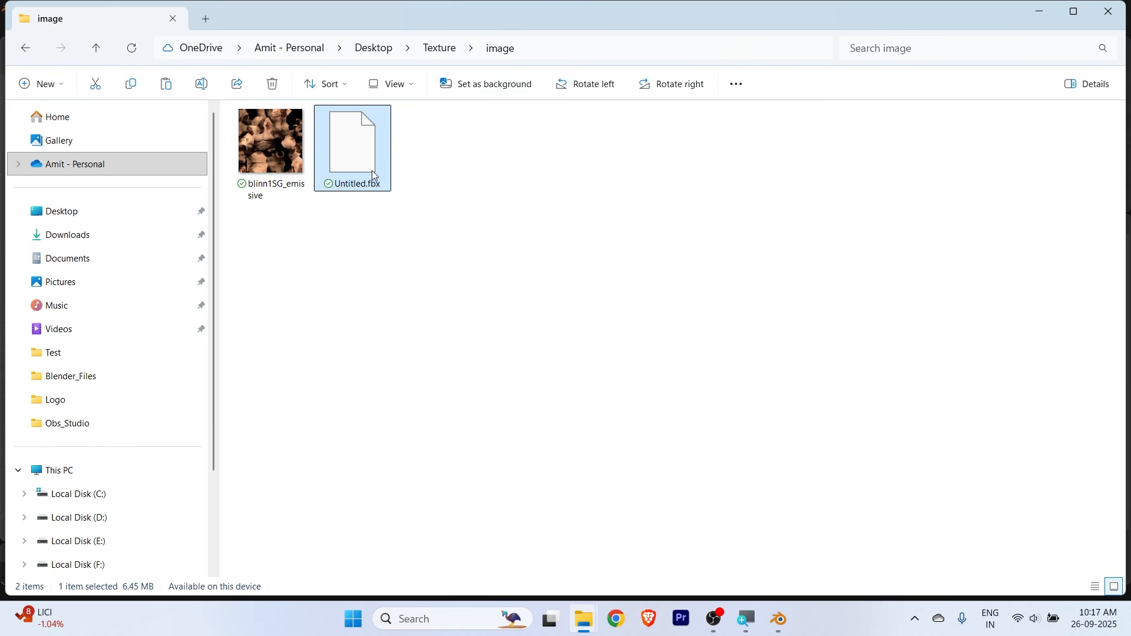
left_click(96, 48)
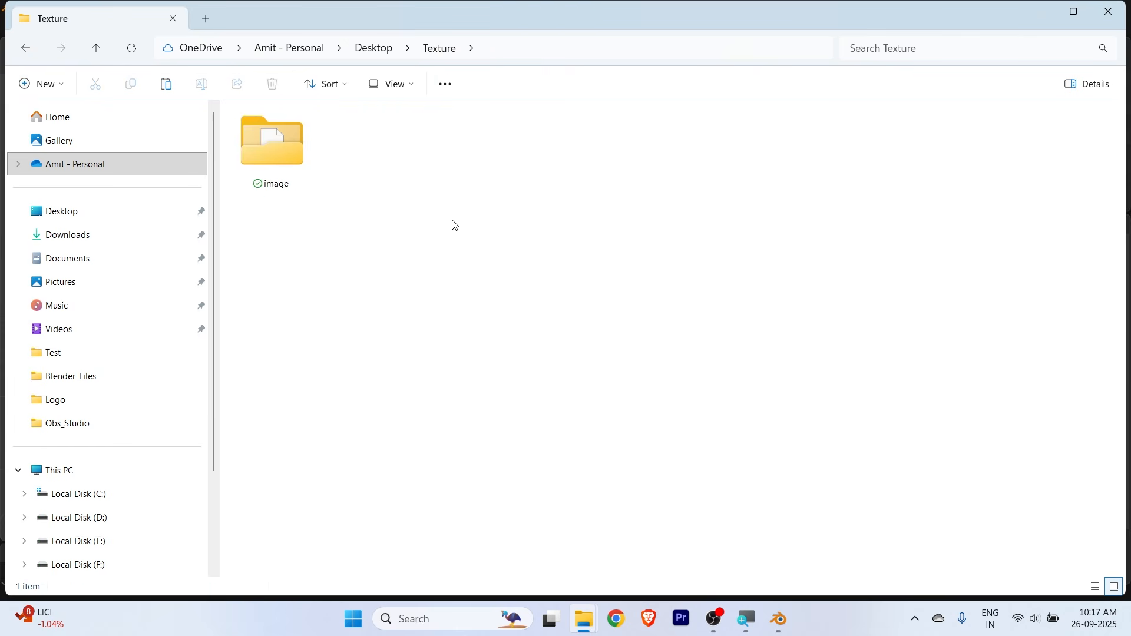
key("ctrl+v")
left_click(366, 258)
left_click(361, 156)
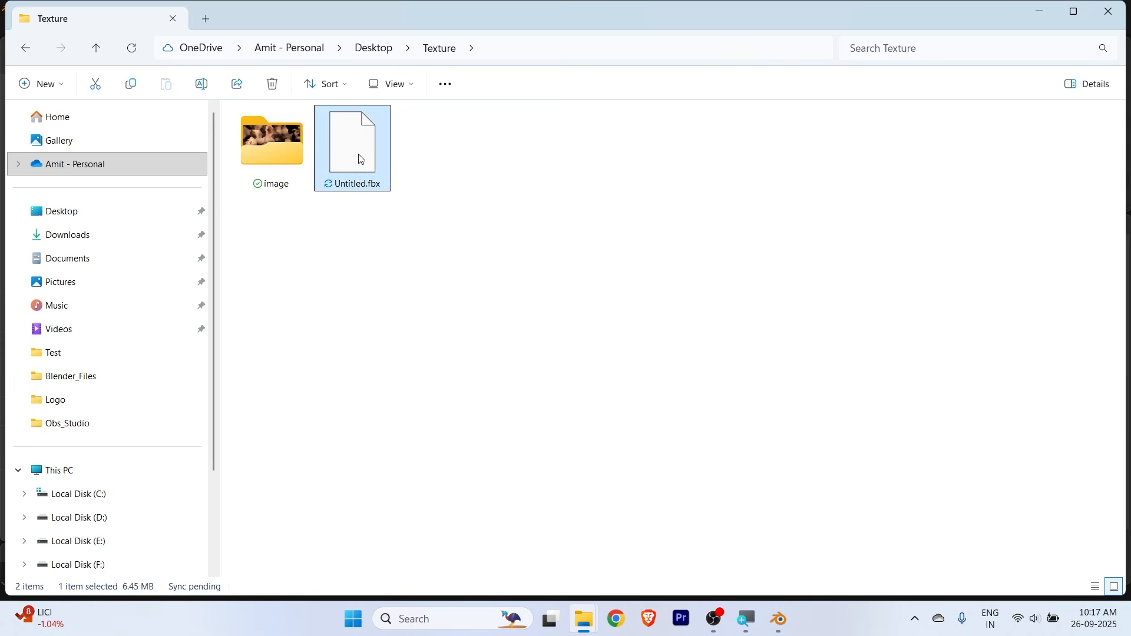
Review the Texture folder's contents, checking the image subfolder alongside Untitled.fbx
left_click(276, 158)
left_click(354, 166)
left_click(303, 165)
left_click(353, 165)
left_click_drag(258, 280, 521, 145)
left_click(522, 149)
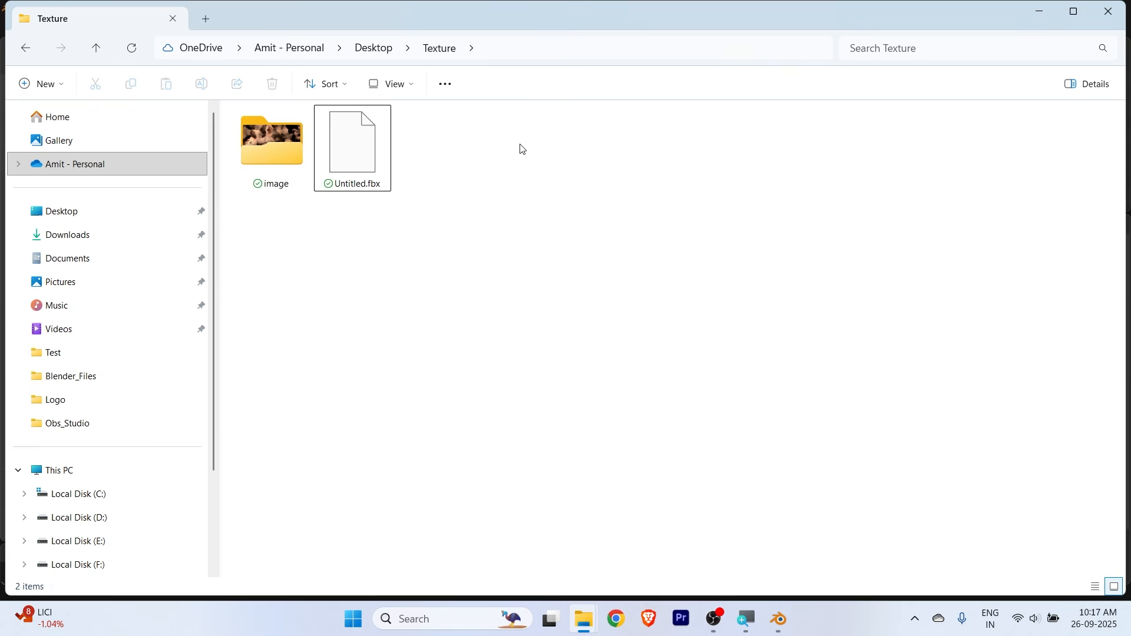
left_click_drag(248, 248, 468, 156)
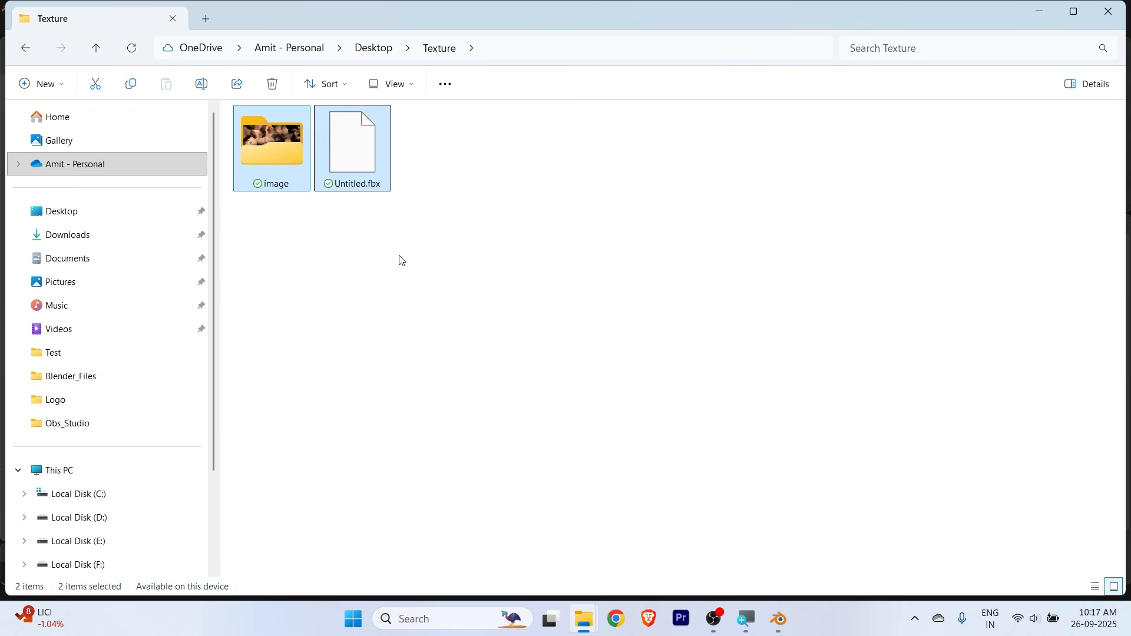
left_click(423, 208)
Close the saved body.blend project and launch a new Blender session from the desktop
left_click(791, 626)
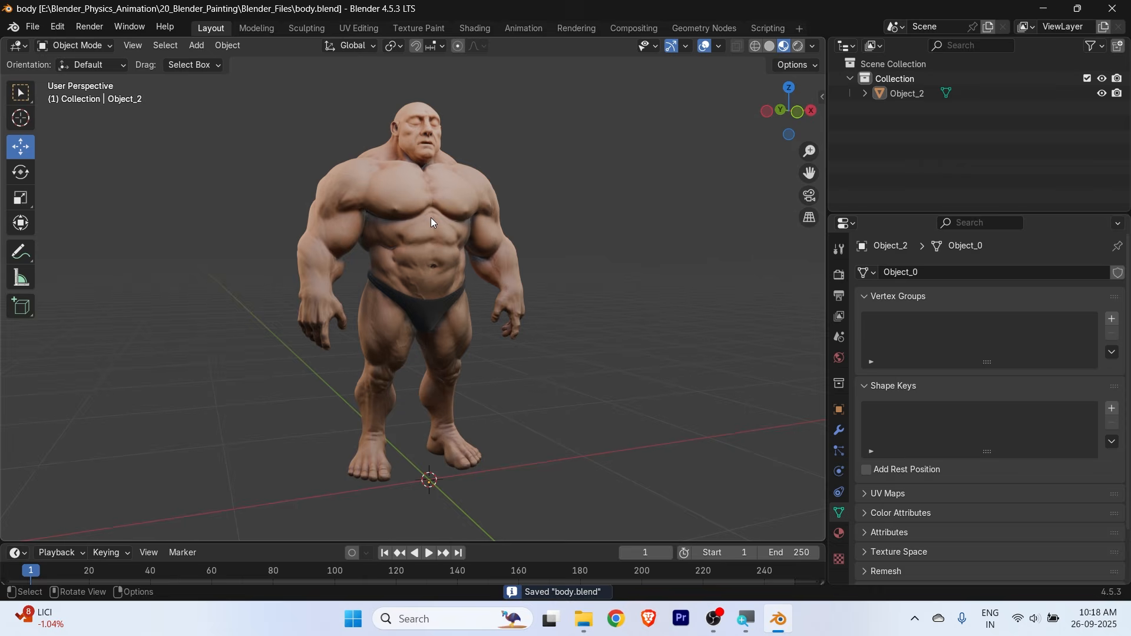
left_click(1121, 6)
left_click(1039, 11)
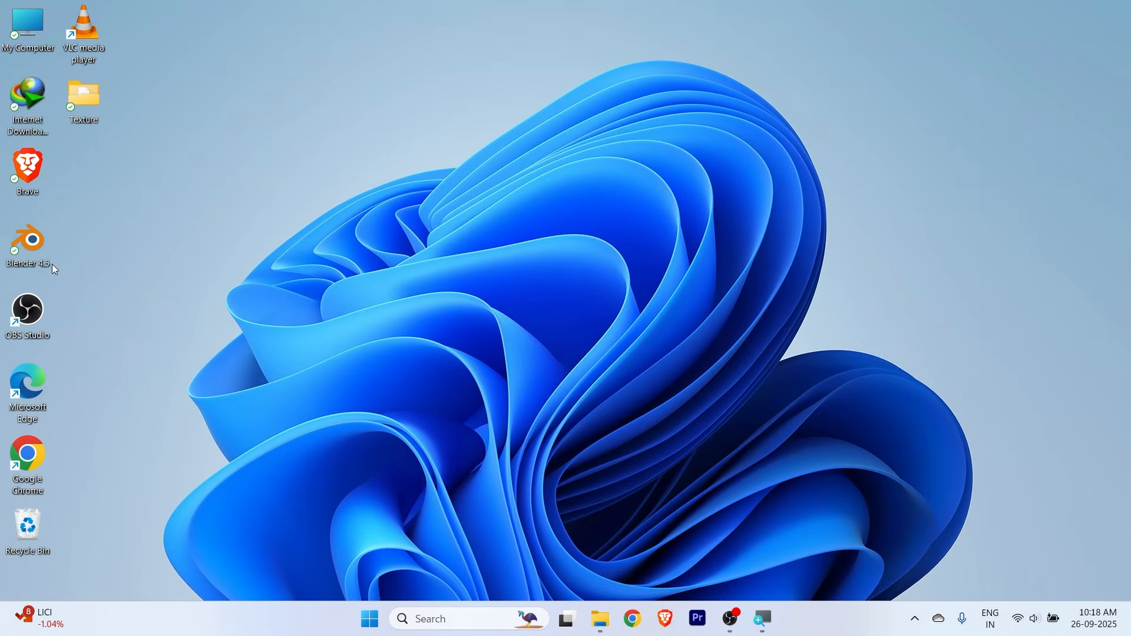
double_click(31, 241)
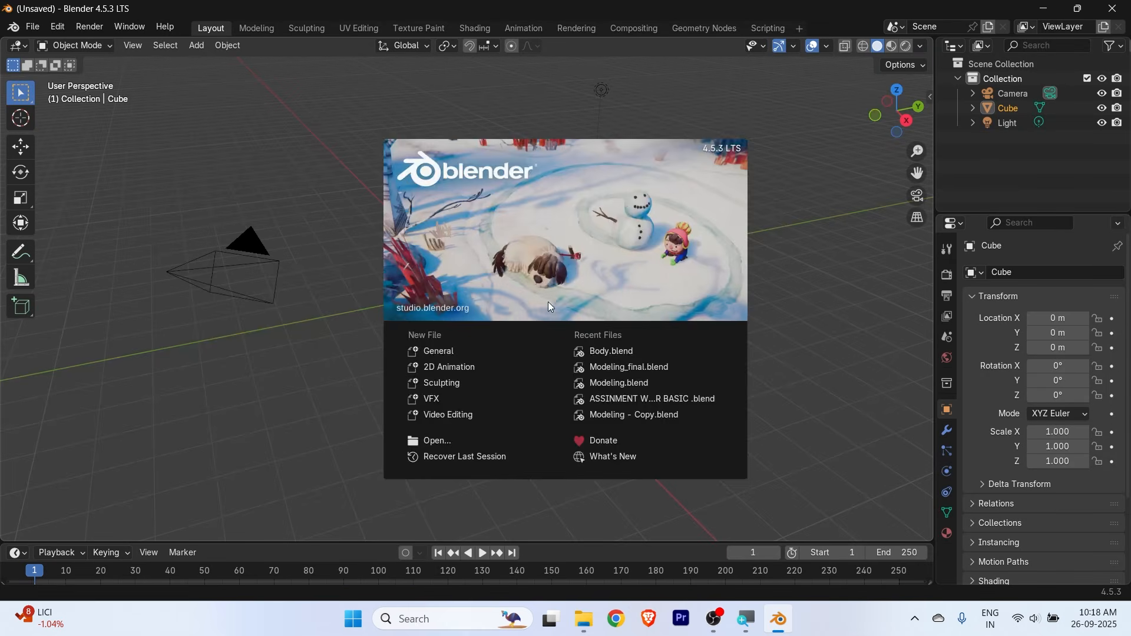
Dismiss the splash screen and delete the default camera, cube and light
left_click(293, 421)
key("a")
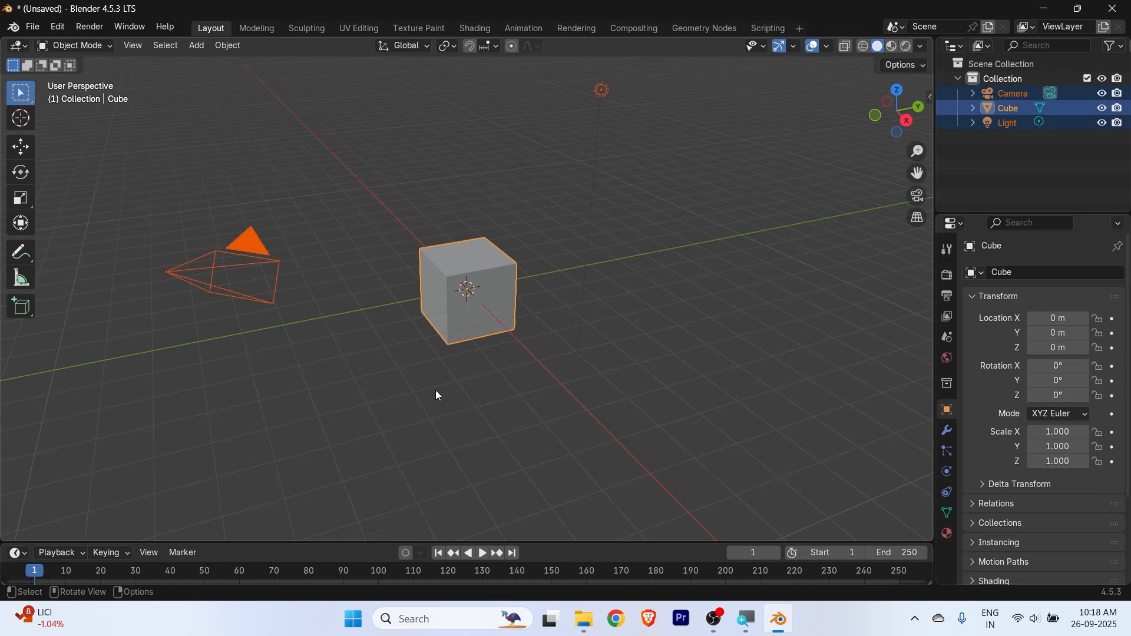
key("Delete")
middle_click_drag(394, 309, 424, 301)
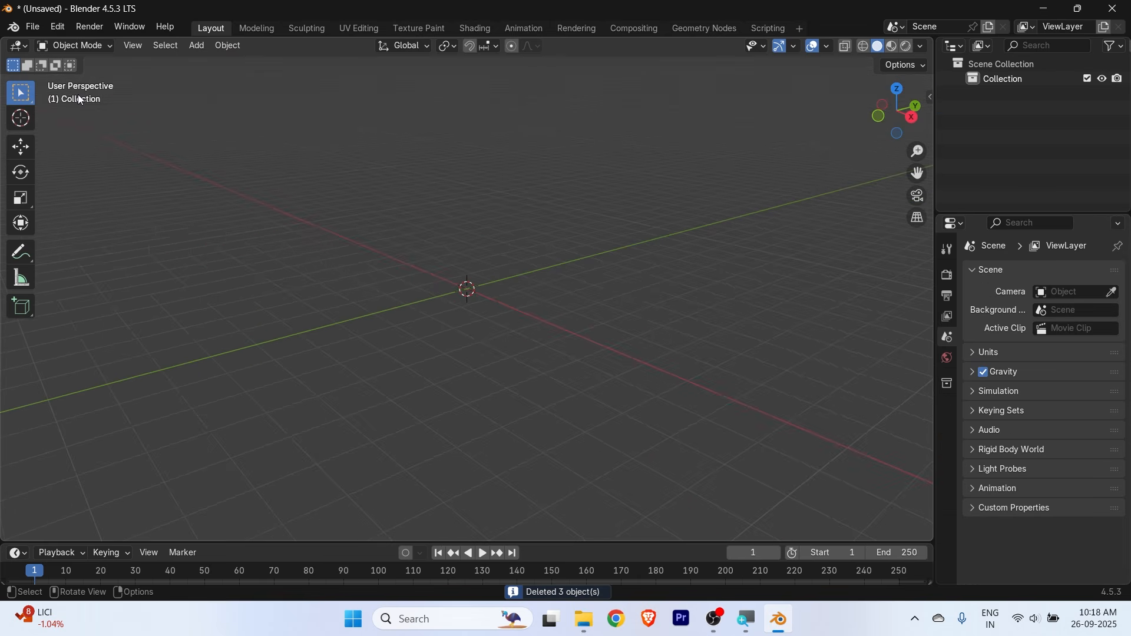
Import the exported character into the empty scene using the standard FBX importer
left_click(32, 27)
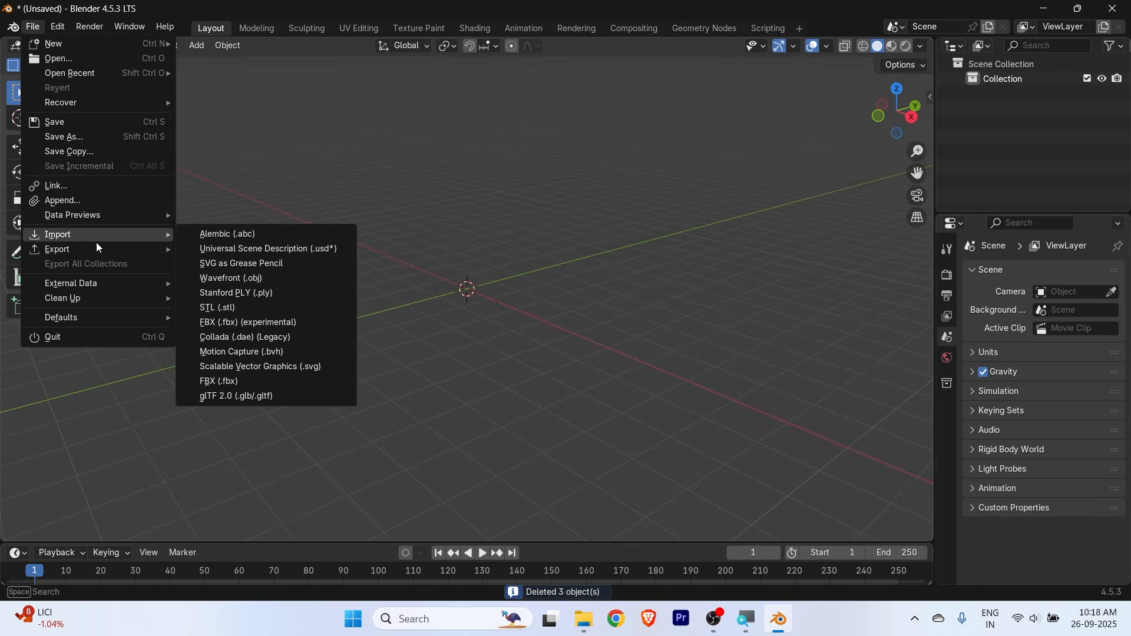
left_click(32, 27)
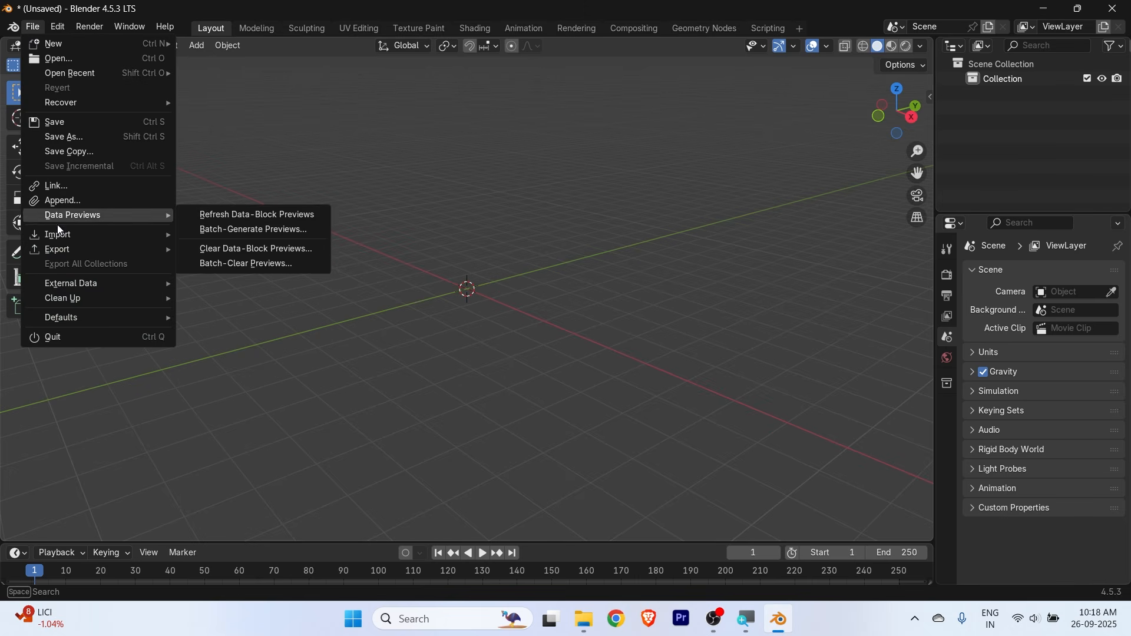
mouse_move(88, 234)
left_click(240, 380)
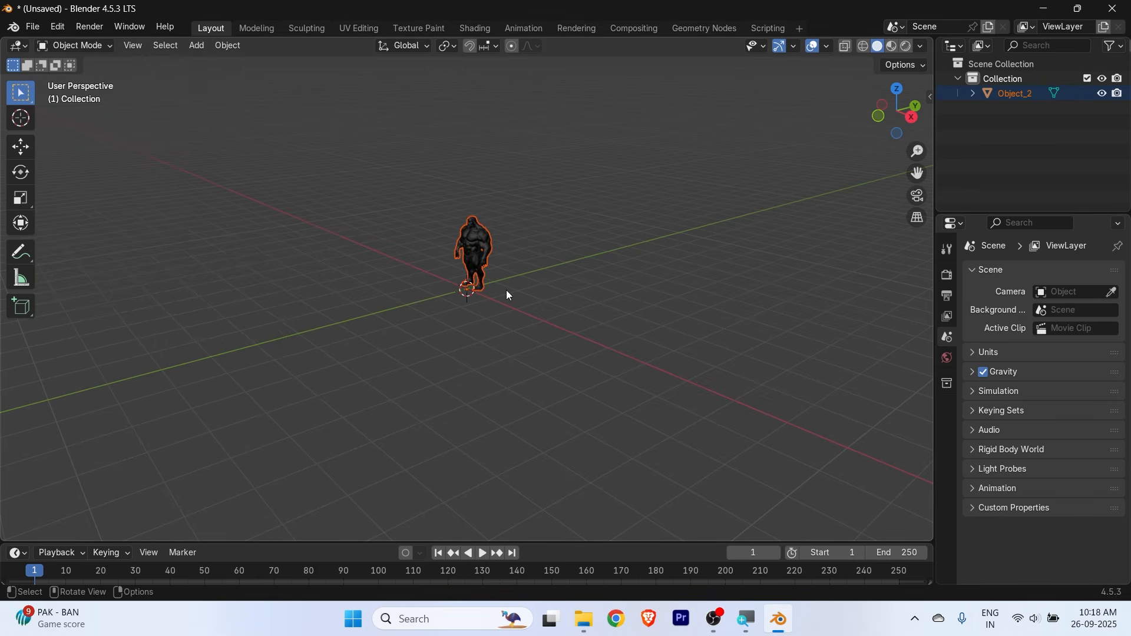
Frame the imported character in Material Preview shading and leave it deselected
scroll(506, 290, "up", 9)
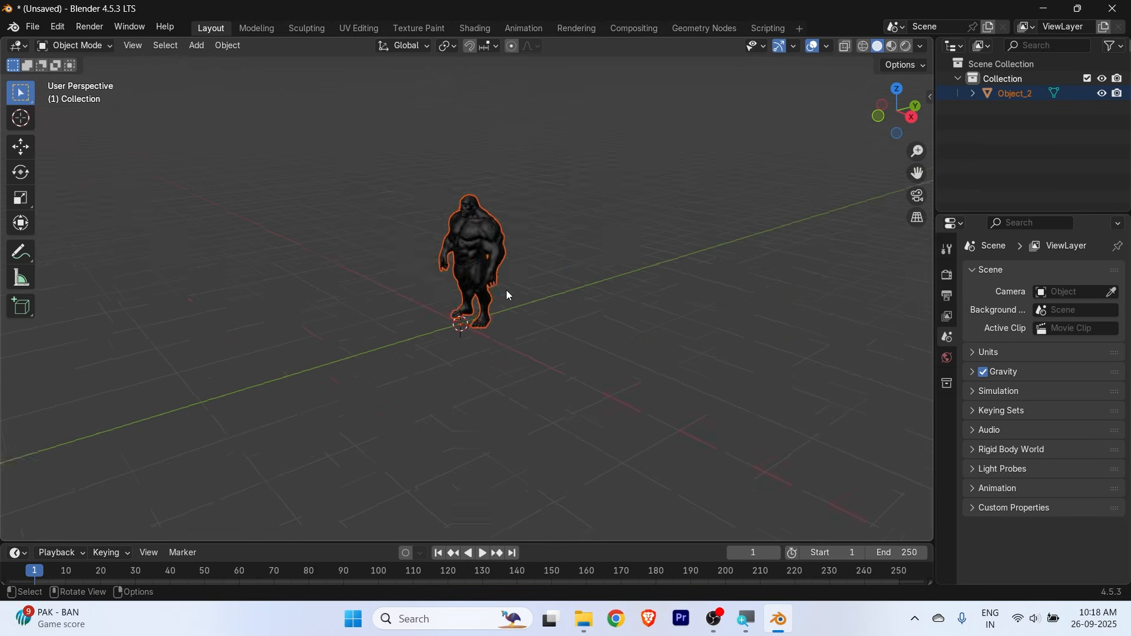
middle_click_drag(507, 290, 518, 299)
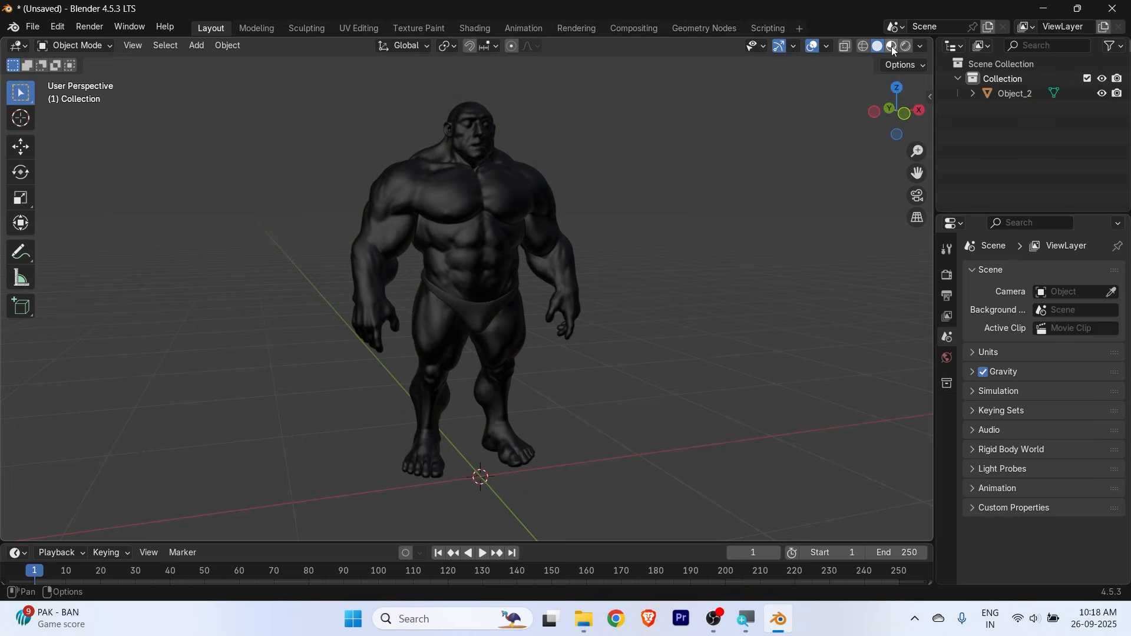
left_click(893, 50)
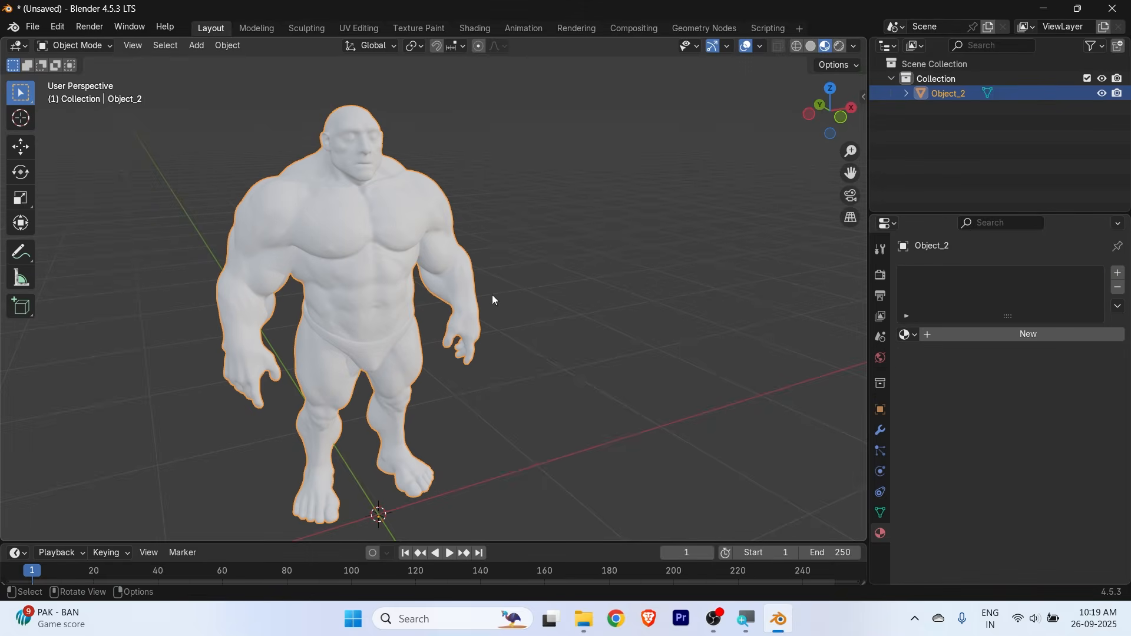
left_click(534, 215)
key("a")
left_click(508, 207)
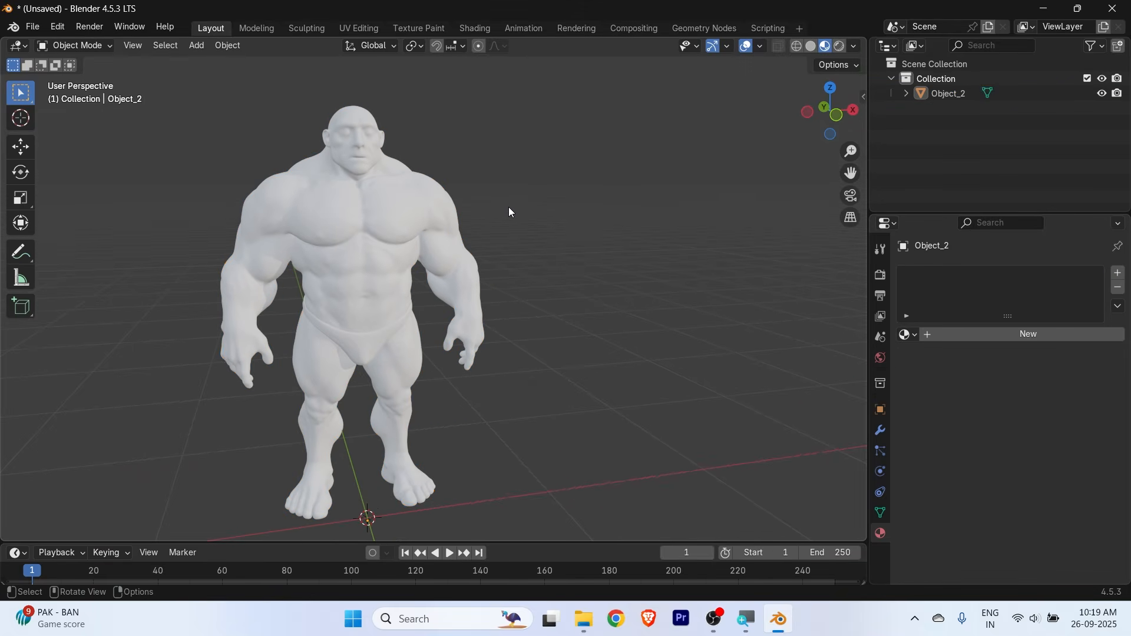
Select the imported character mesh and look at its saved texture image in the desktop's Texture folder, returning to Blender
middle_click_drag(528, 239, 526, 289)
left_click(393, 227)
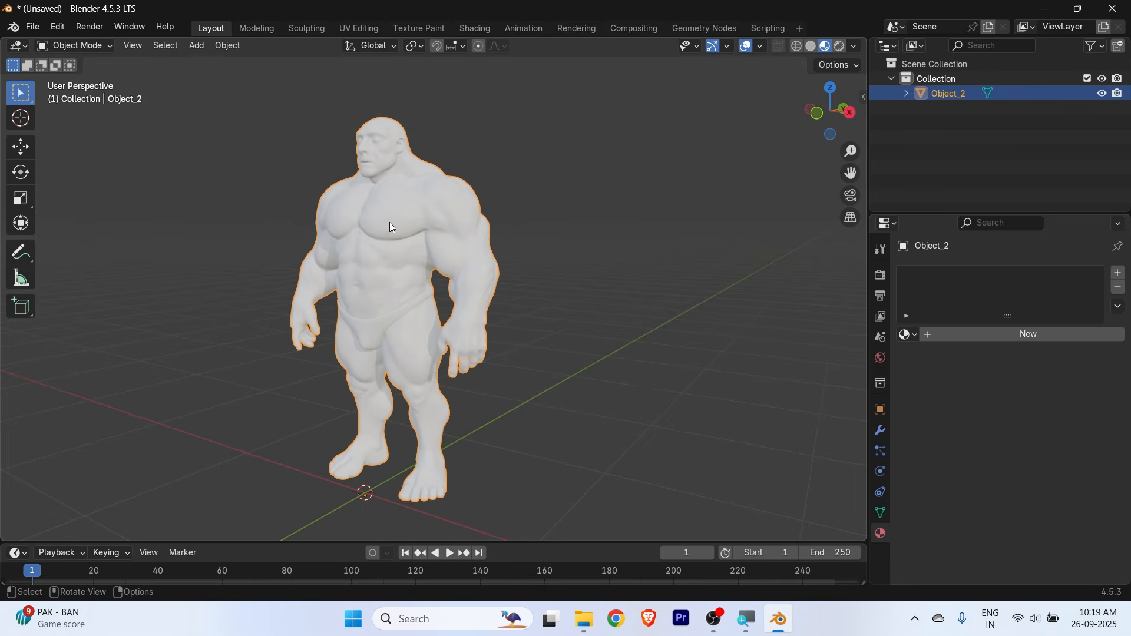
middle_click_drag(392, 228, 478, 276)
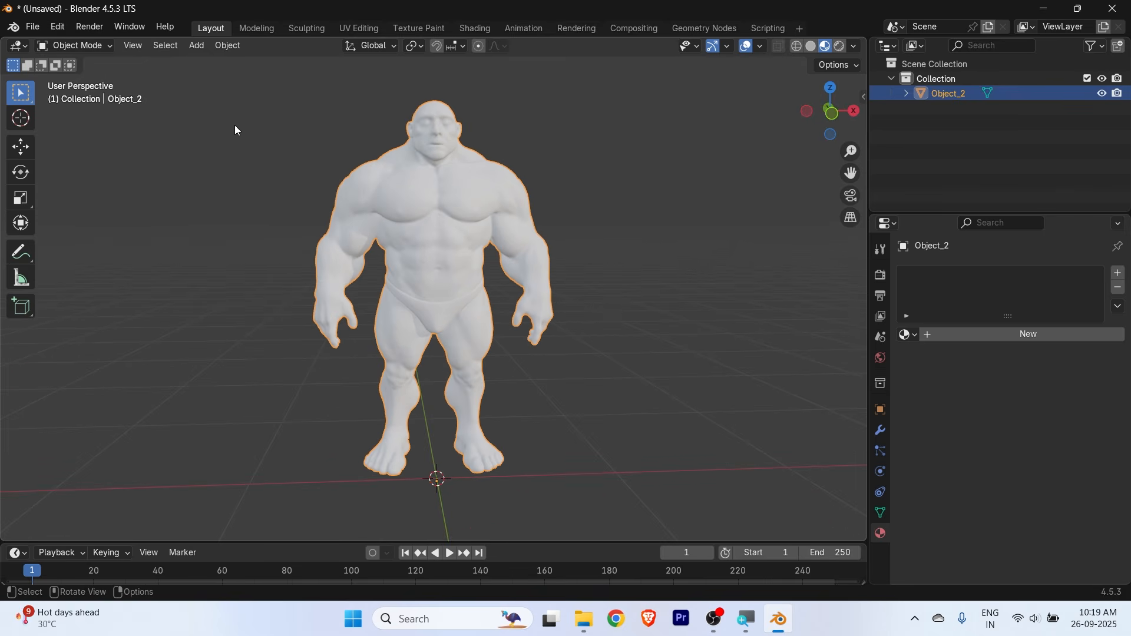
key("super+d")
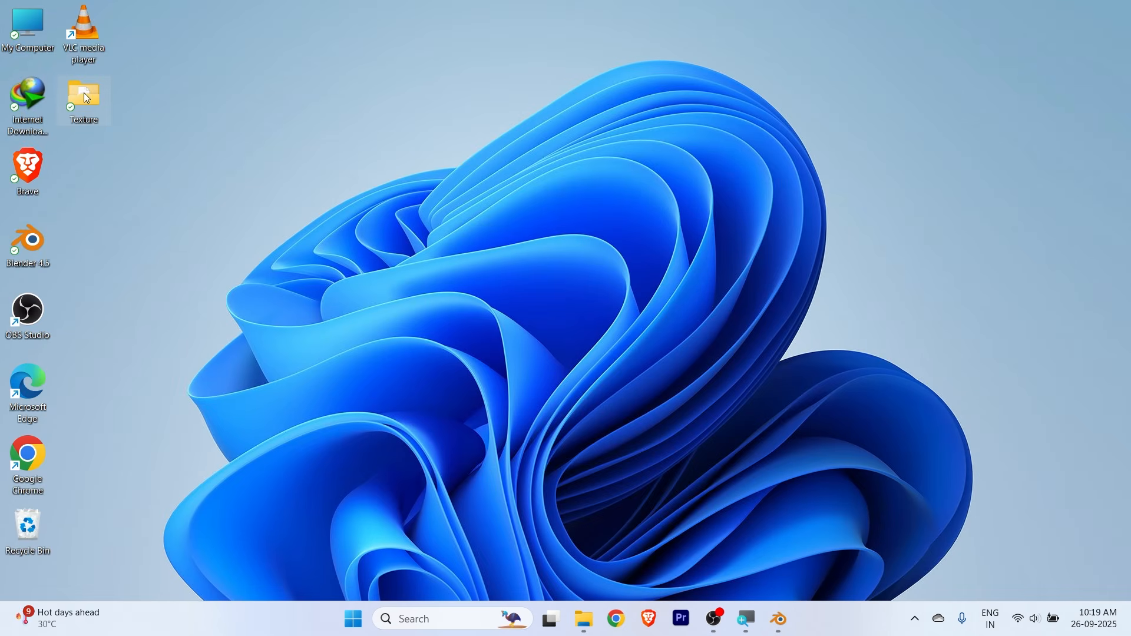
double_click(96, 108)
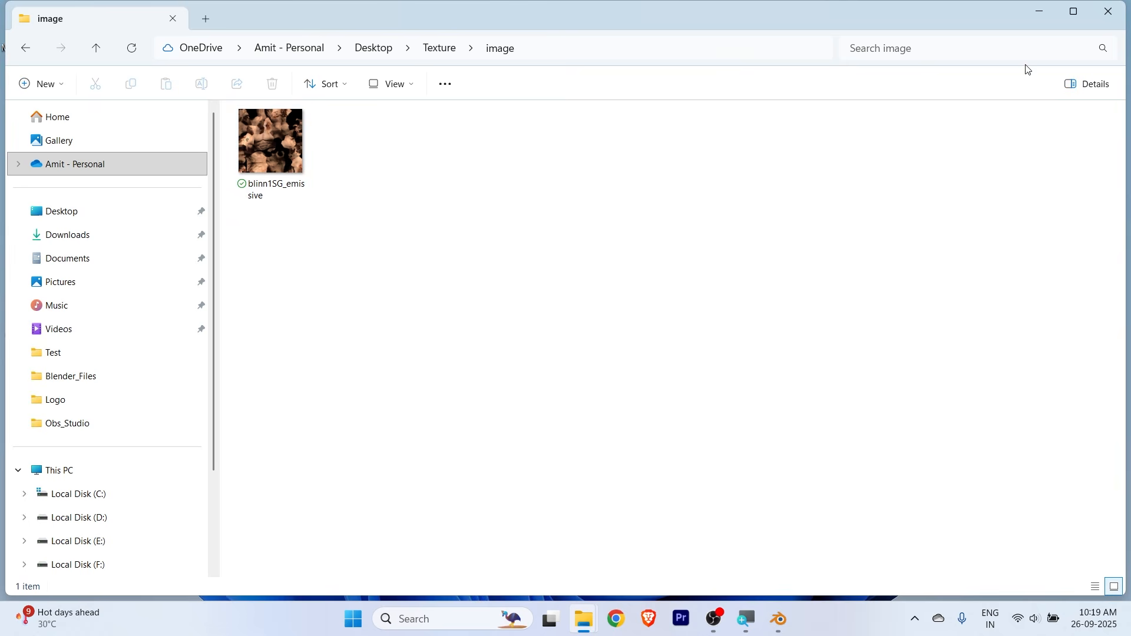
left_click(1043, 16)
left_click(781, 620)
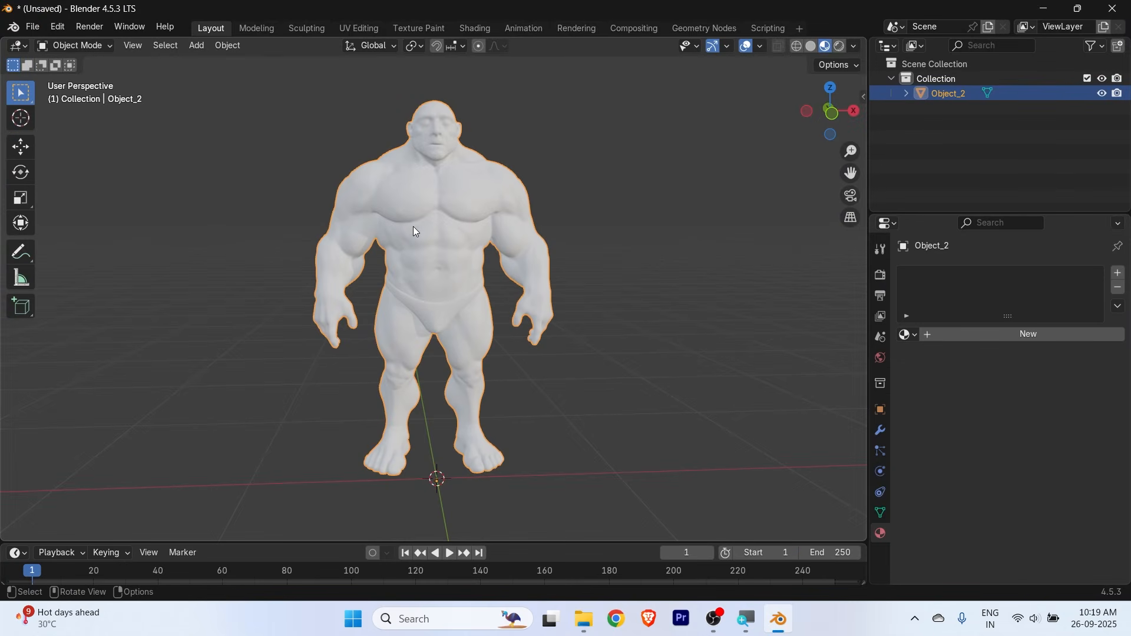
Examine the character's UV layout in the UV Editing workspace with the whole mesh selected
left_click(363, 29)
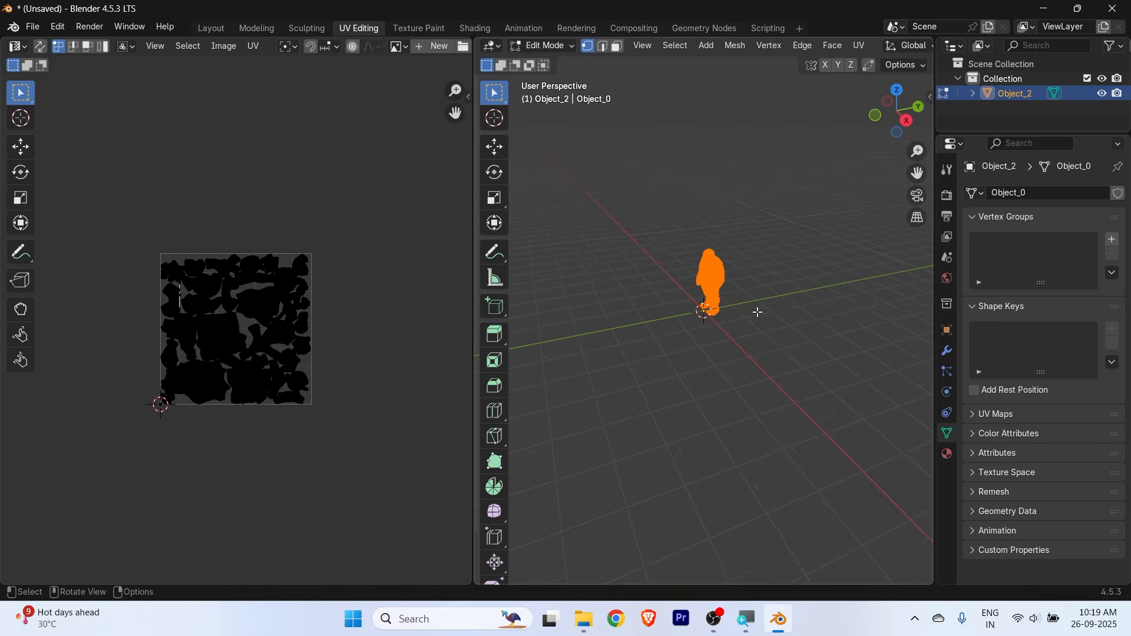
scroll(758, 312, "up", 8)
middle_click_drag(758, 312, 805, 298)
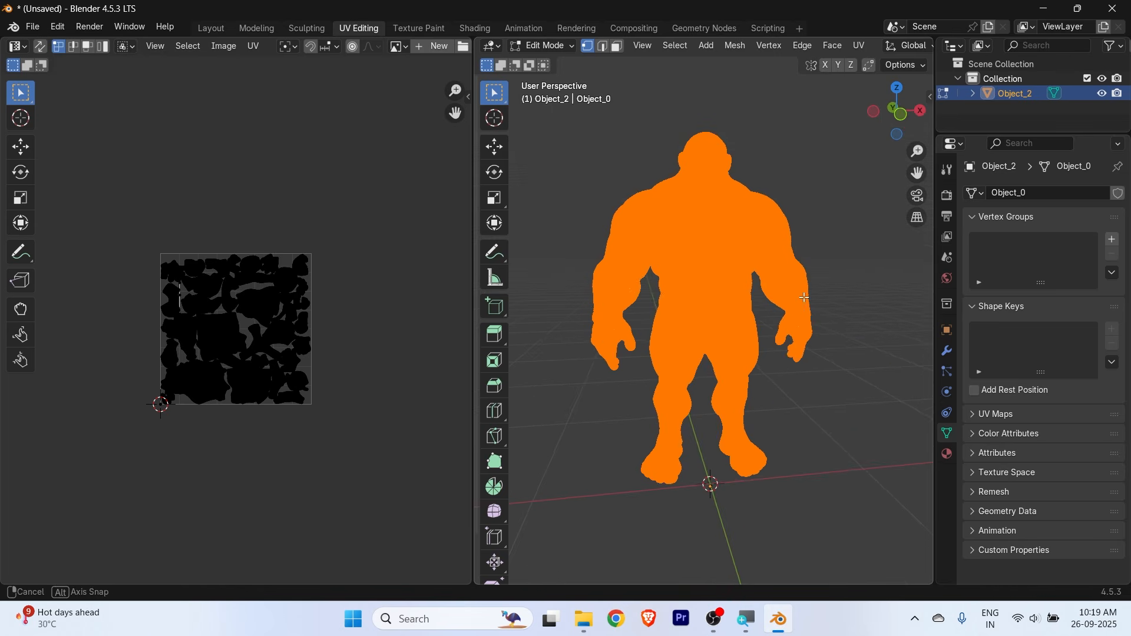
scroll(235, 340, "up", 5)
scroll(236, 340, "down", 2)
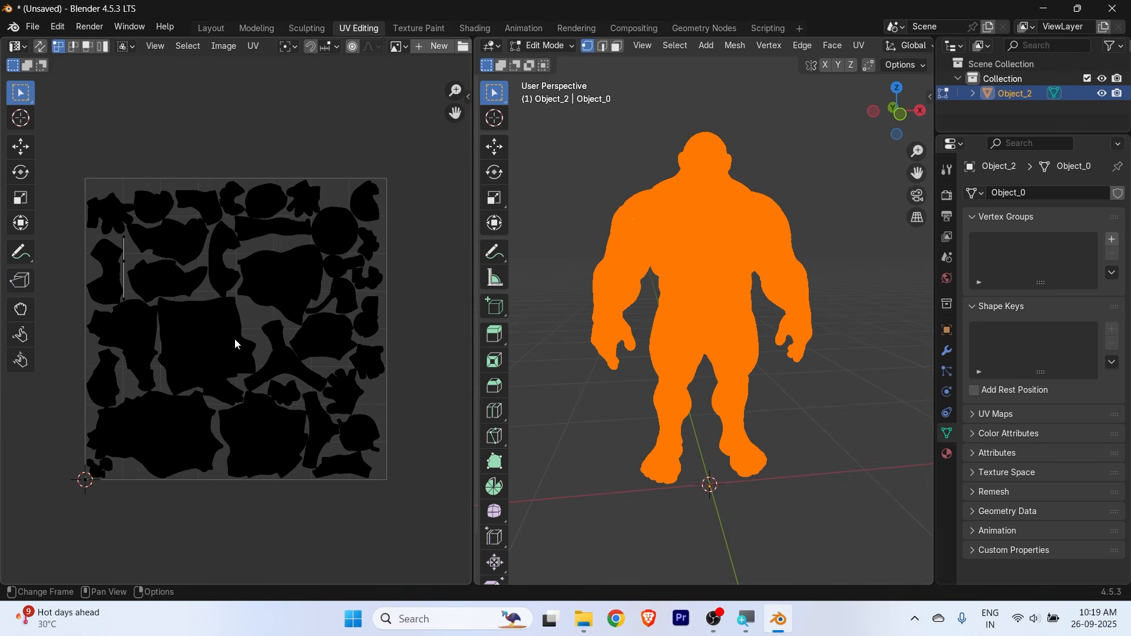
left_click_drag(73, 160, 412, 515)
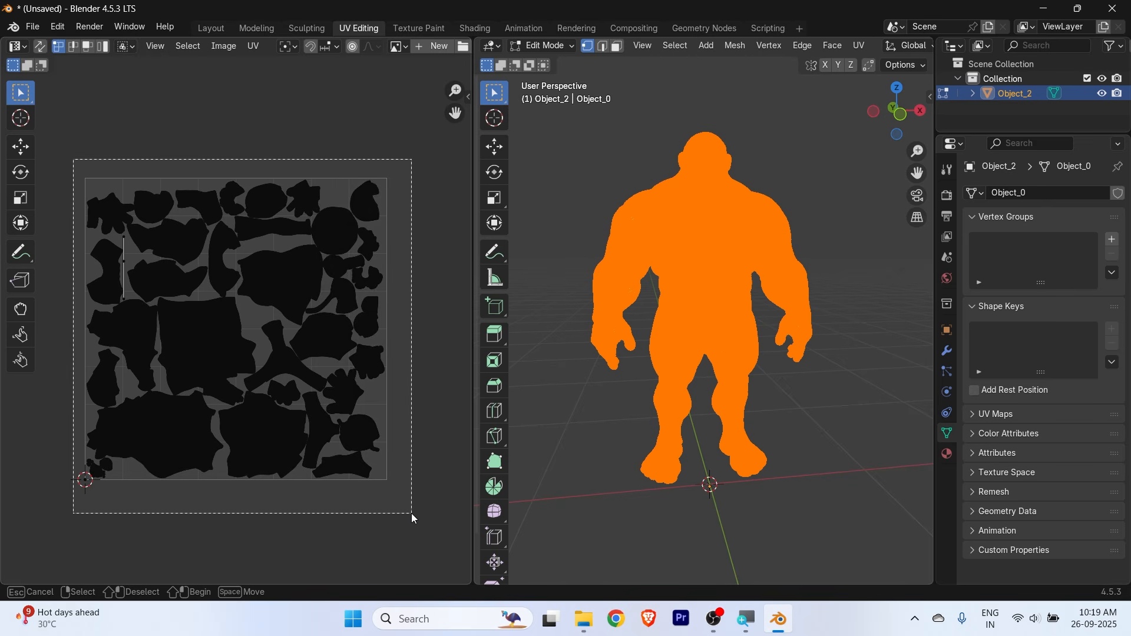
left_click_drag(411, 514, 412, 514)
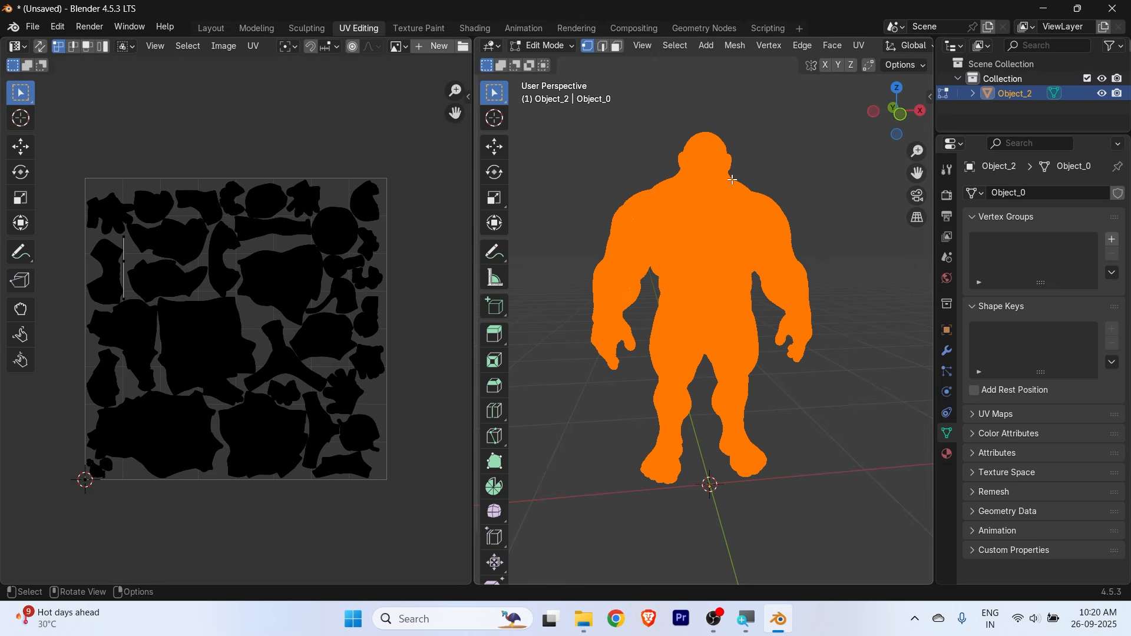
left_click(614, 132)
key("a")
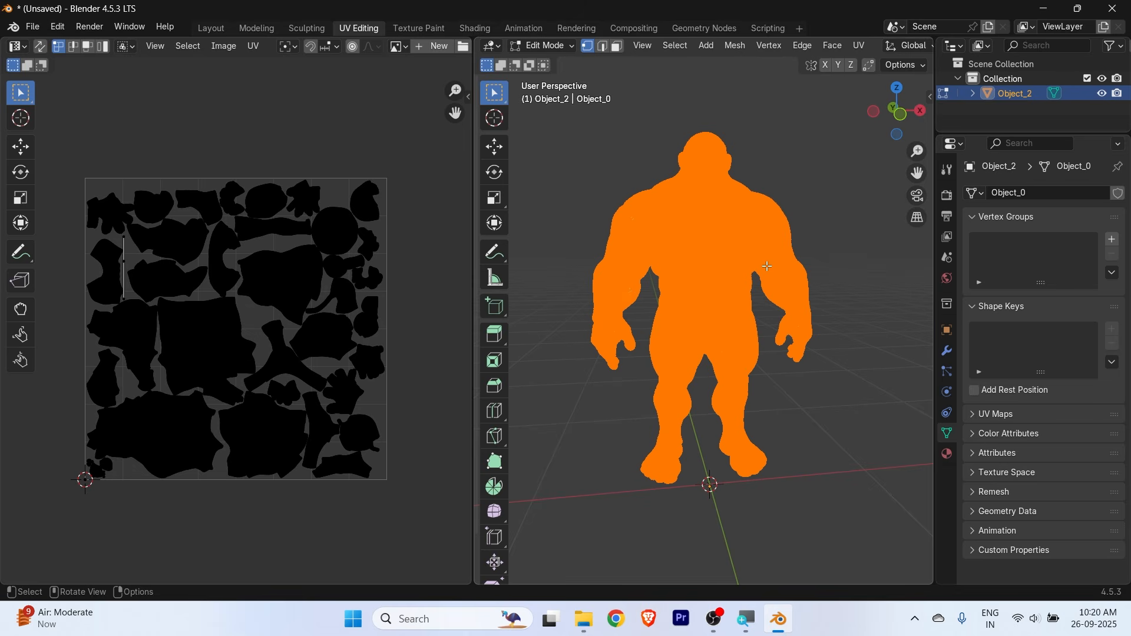
In the Texture Paint workspace, split the image editor and make its upper half a Shader Editor with the sidebar hidden
left_click(421, 29)
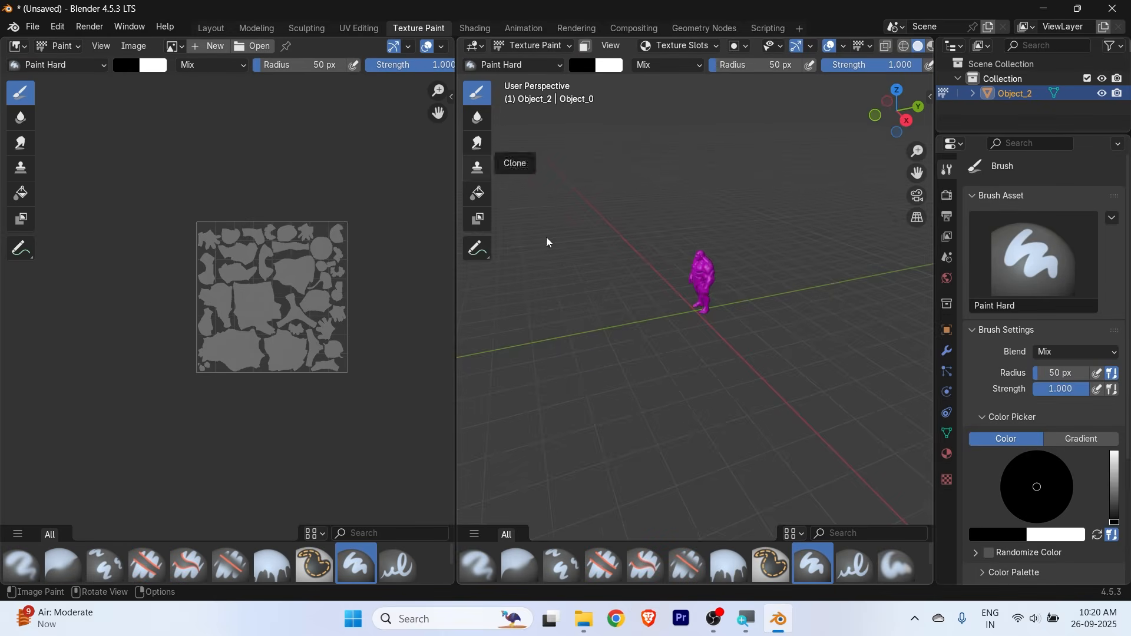
scroll(801, 347, "up", 4)
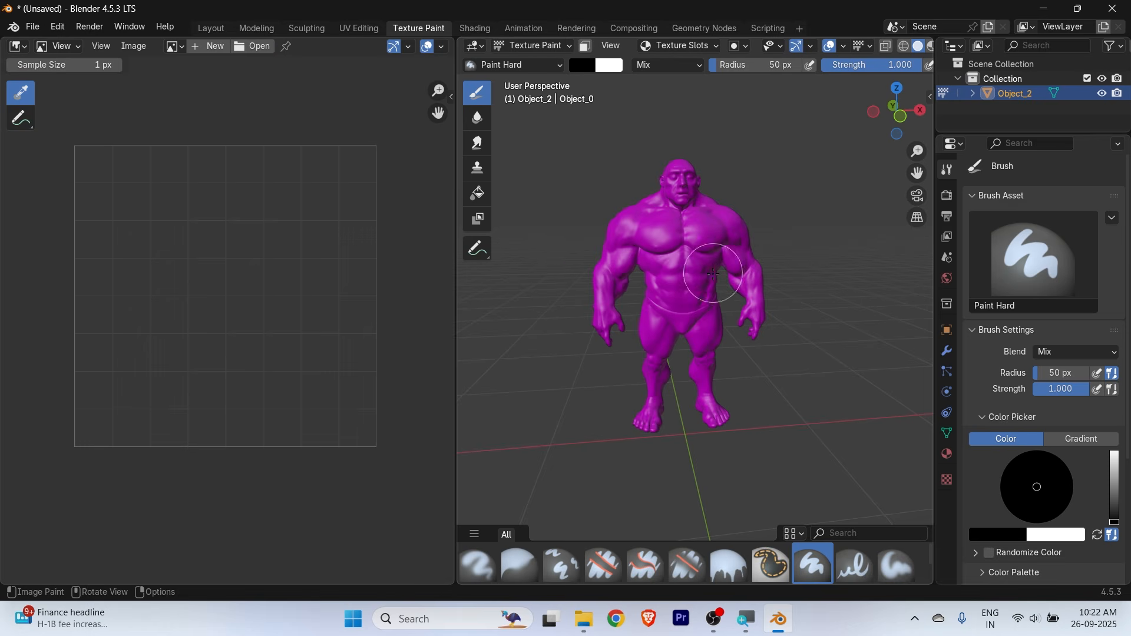
middle_click_drag(722, 321, 713, 279, "shift")
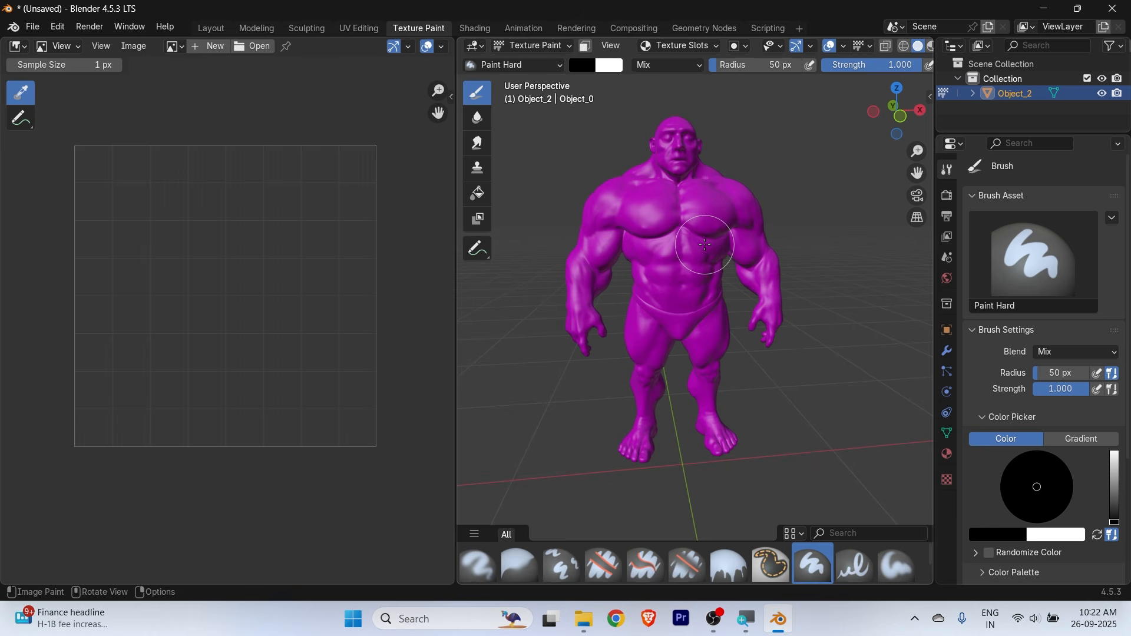
left_click_drag(3, 40, 37, 325)
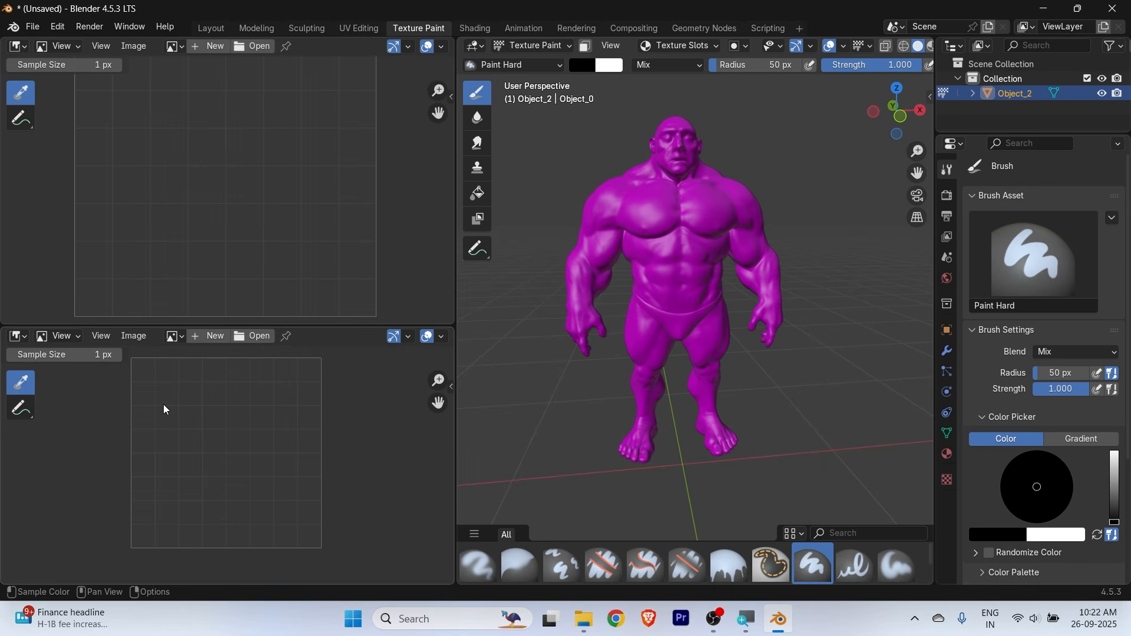
left_click(17, 46)
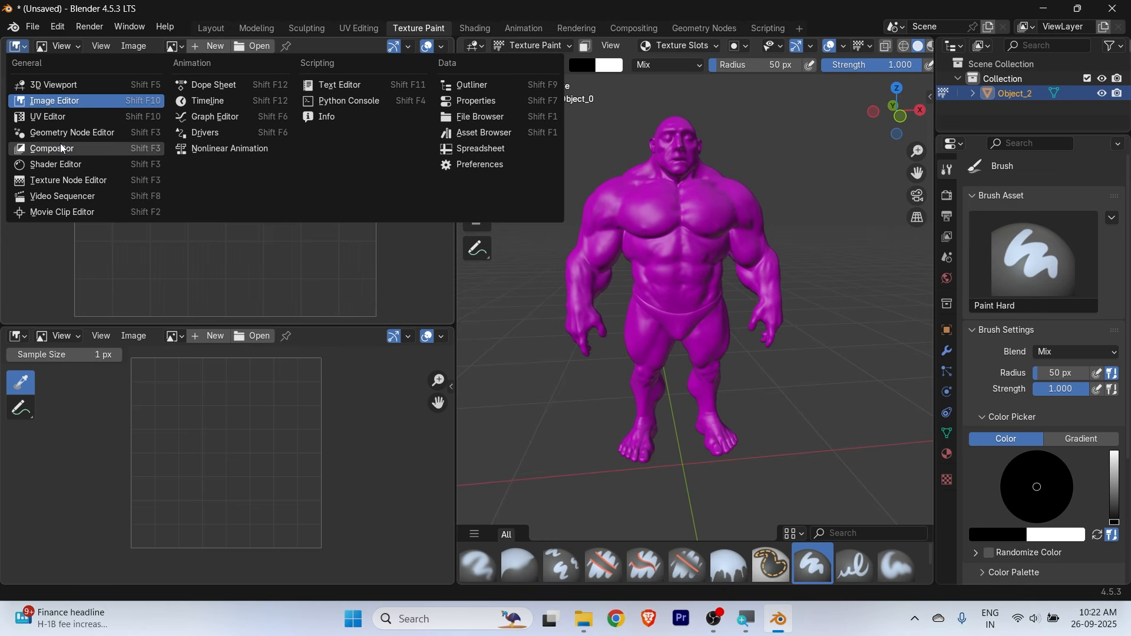
left_click(64, 163)
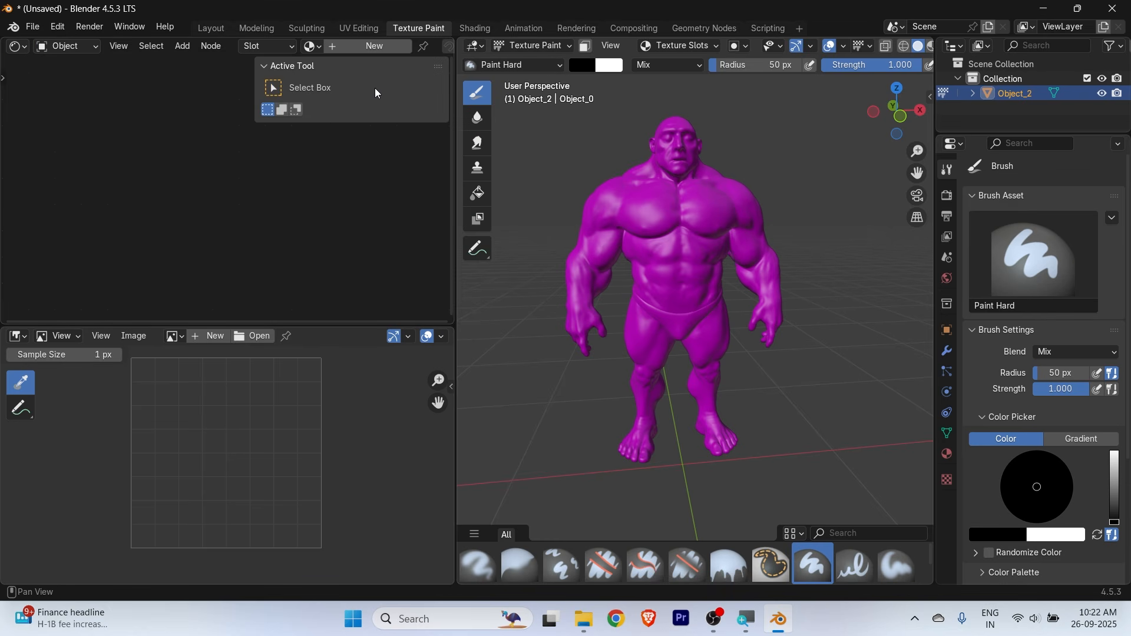
key("n")
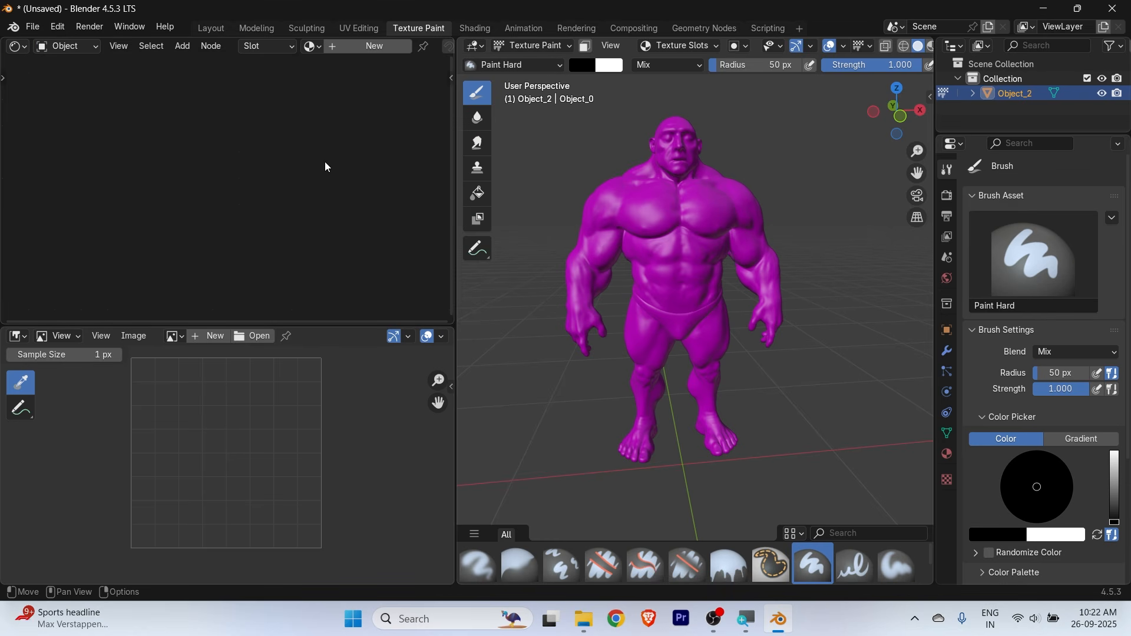
Begin a new Base Color paint slot for the character and look up the saved texture image's dimensions in its folder
left_click(715, 46)
left_click(744, 100)
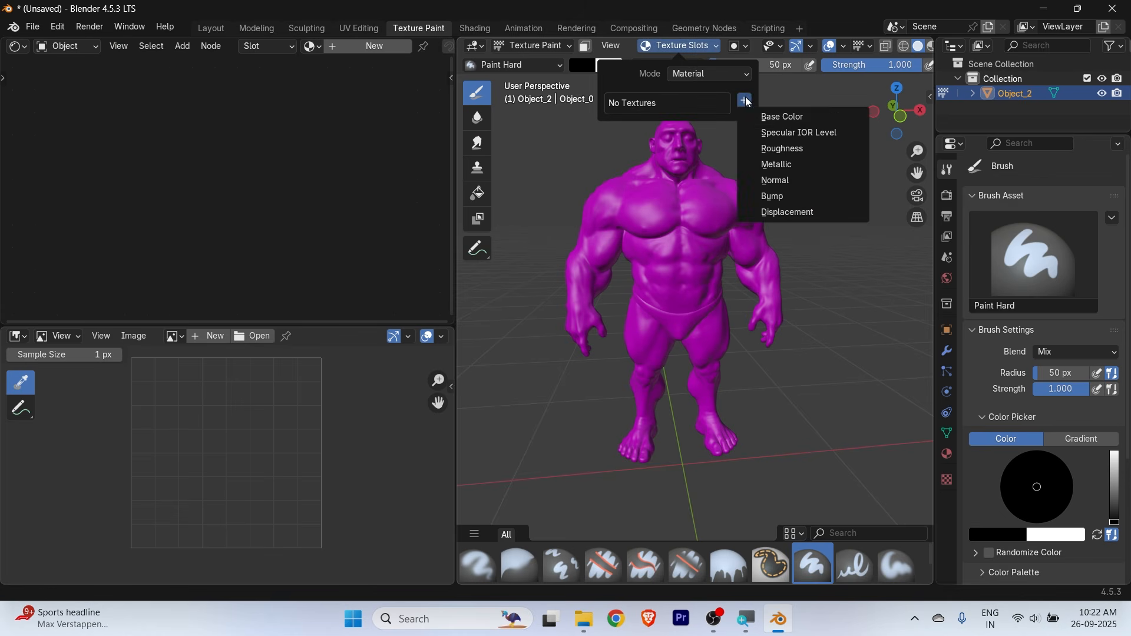
left_click(795, 117)
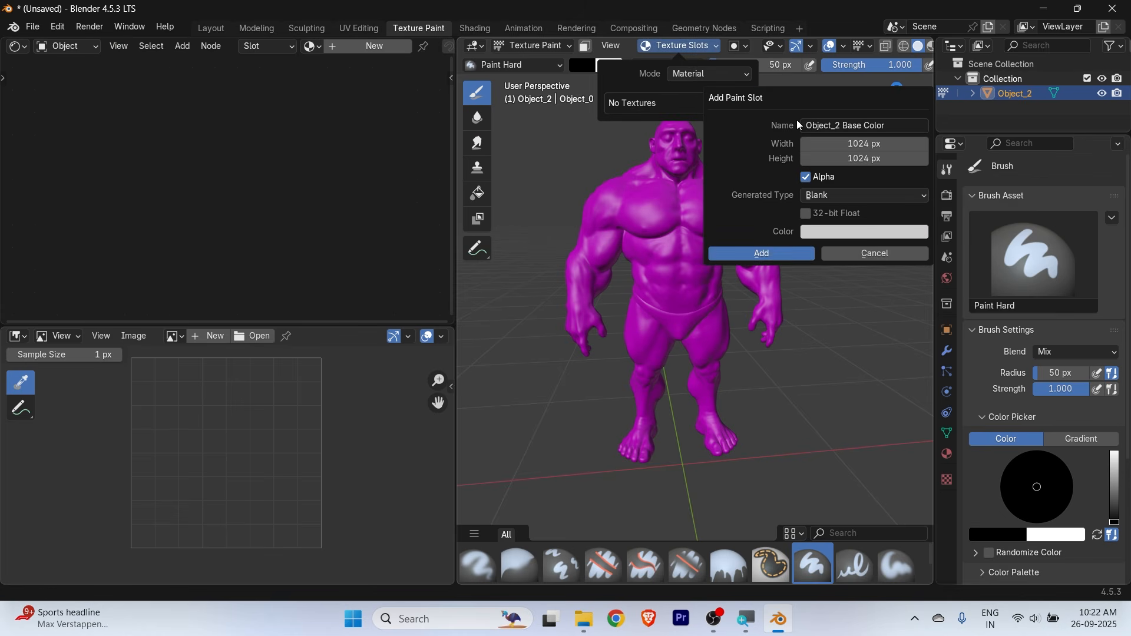
left_click(879, 145)
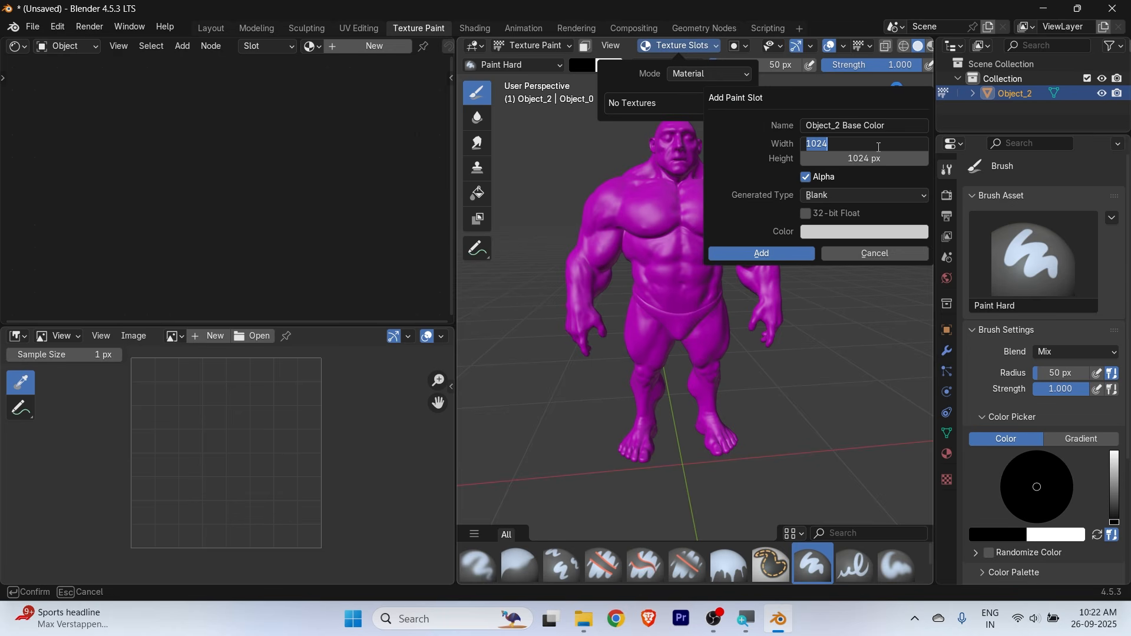
left_click(779, 158)
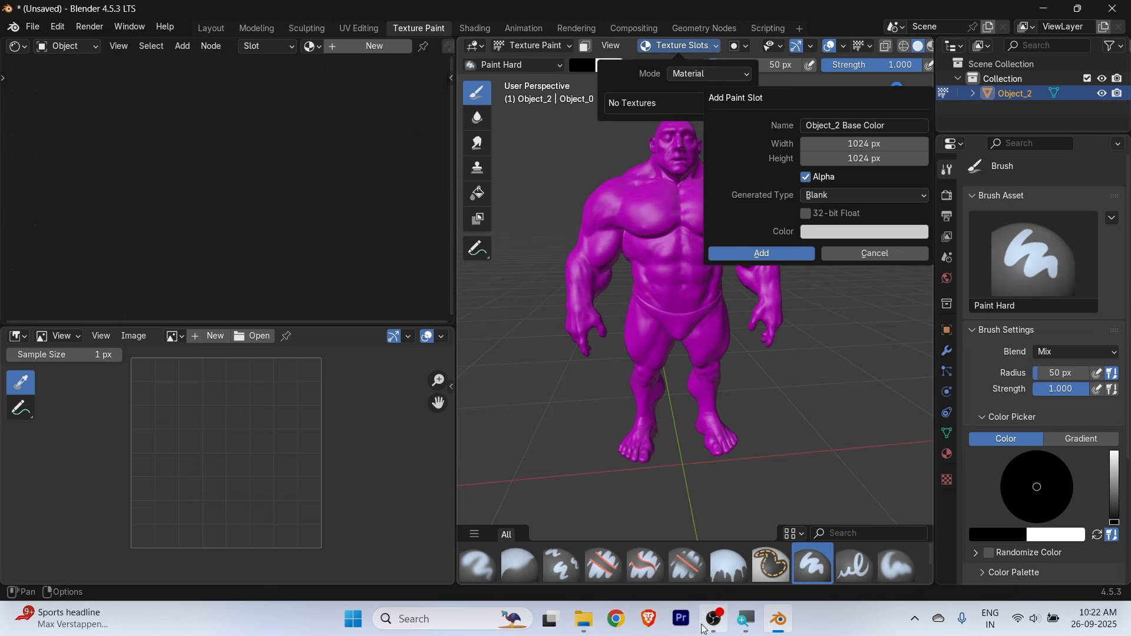
mouse_move(583, 619)
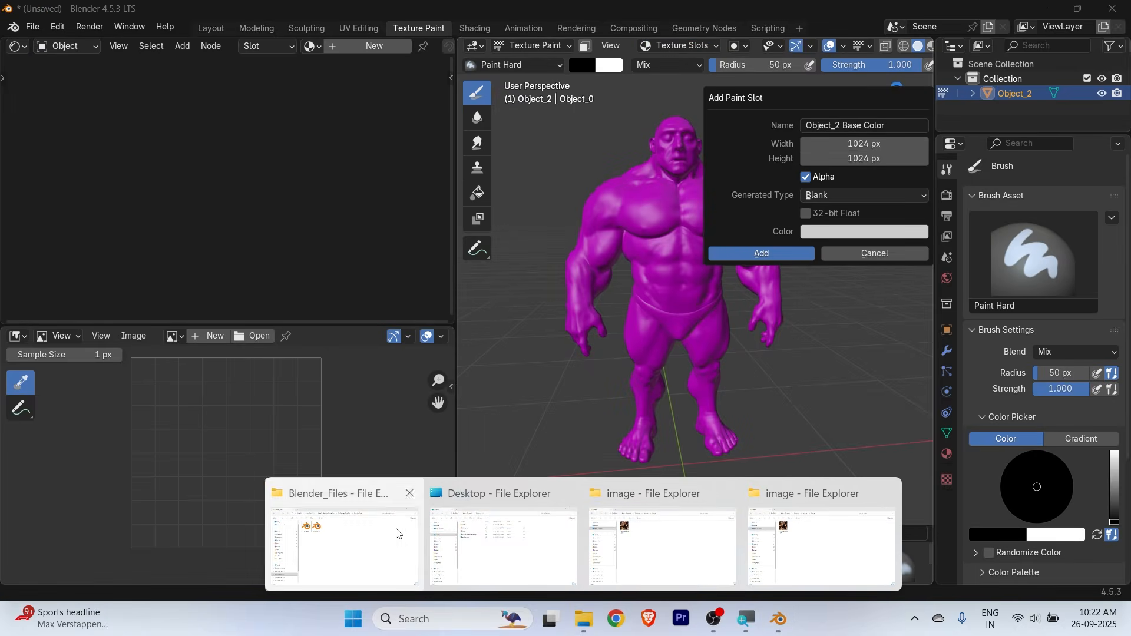
left_click(637, 530)
mouse_move(528, 278)
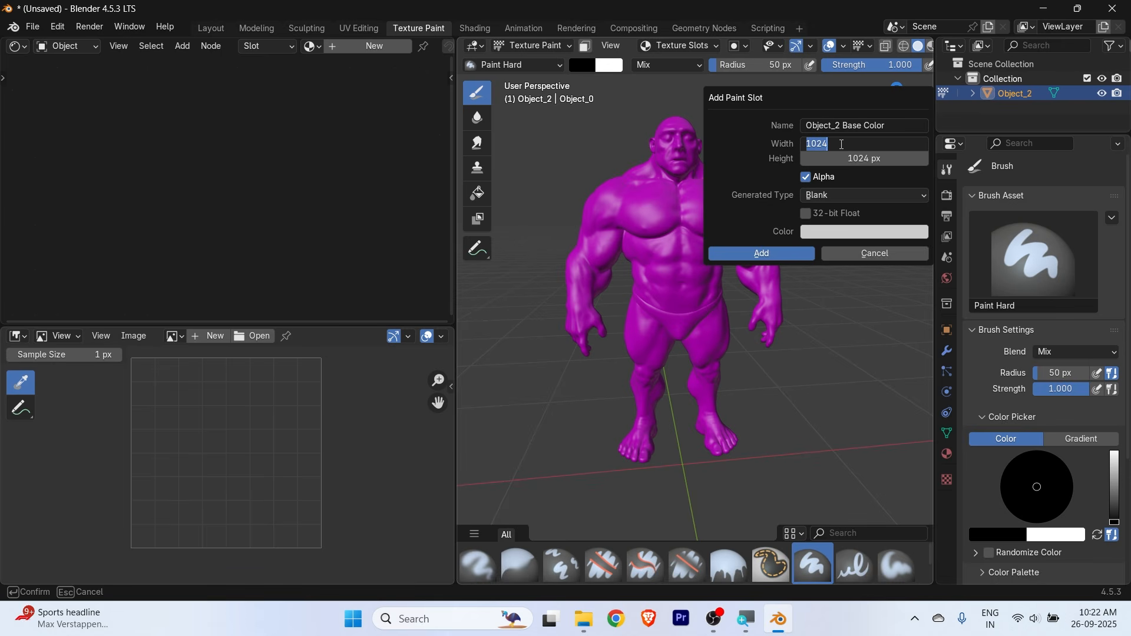
Set the Base Color paint slot to 4096 px wide and 4096 px high, and add it
type("4096")
left_click(848, 155)
type("40")
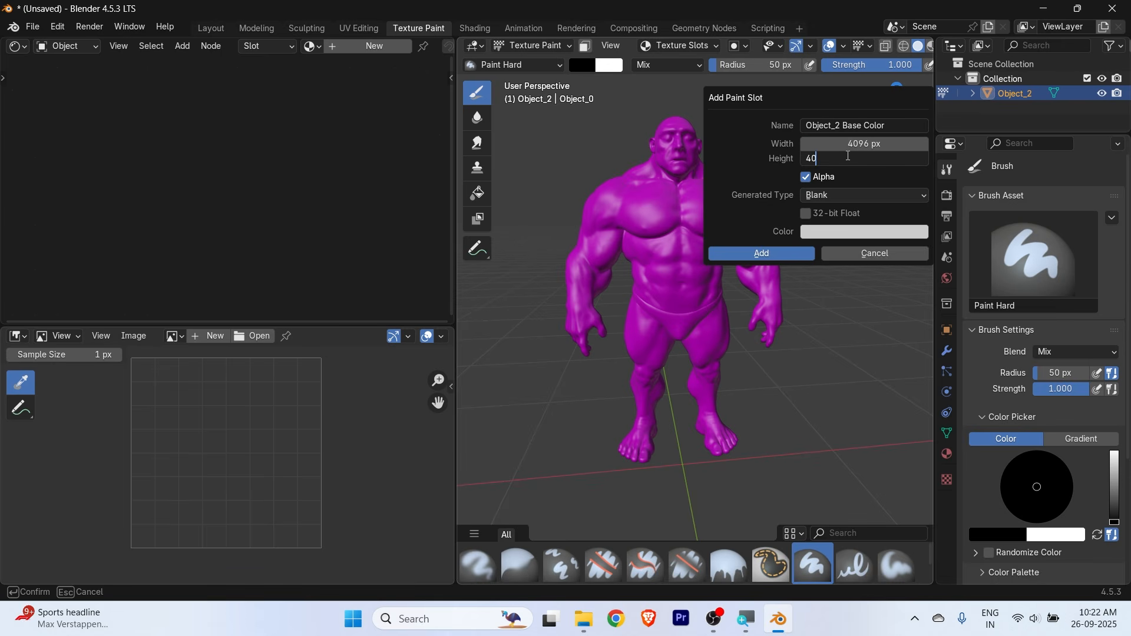
type("96")
key("Return")
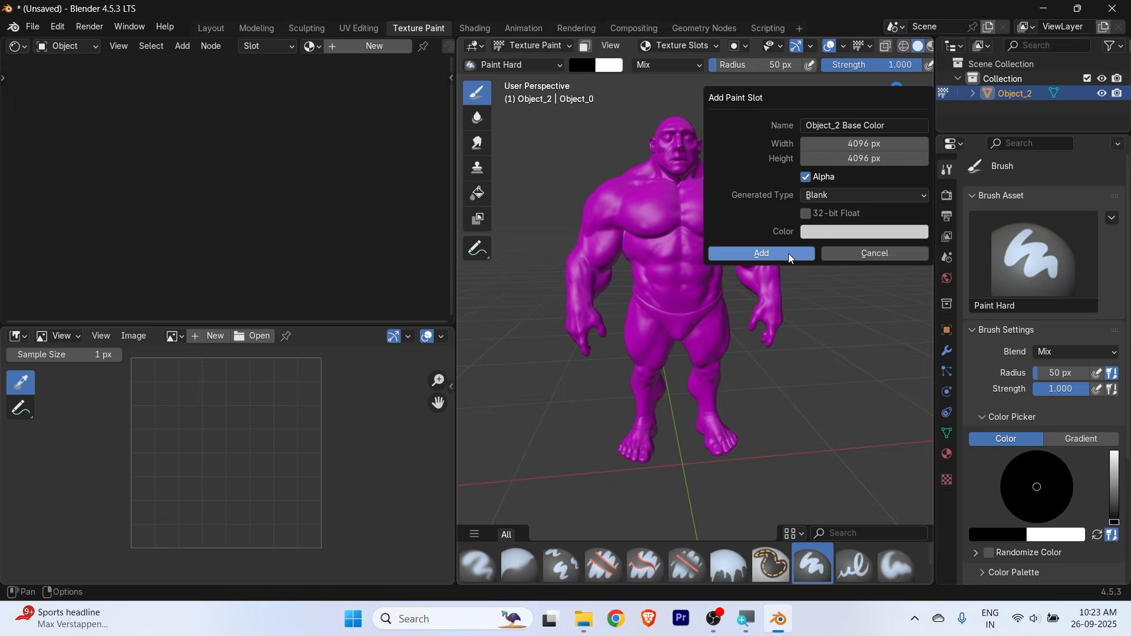
left_click(789, 252)
Move the Base Color image texture node farther away from the Principled BSDF node
scroll(266, 200, "up", 3)
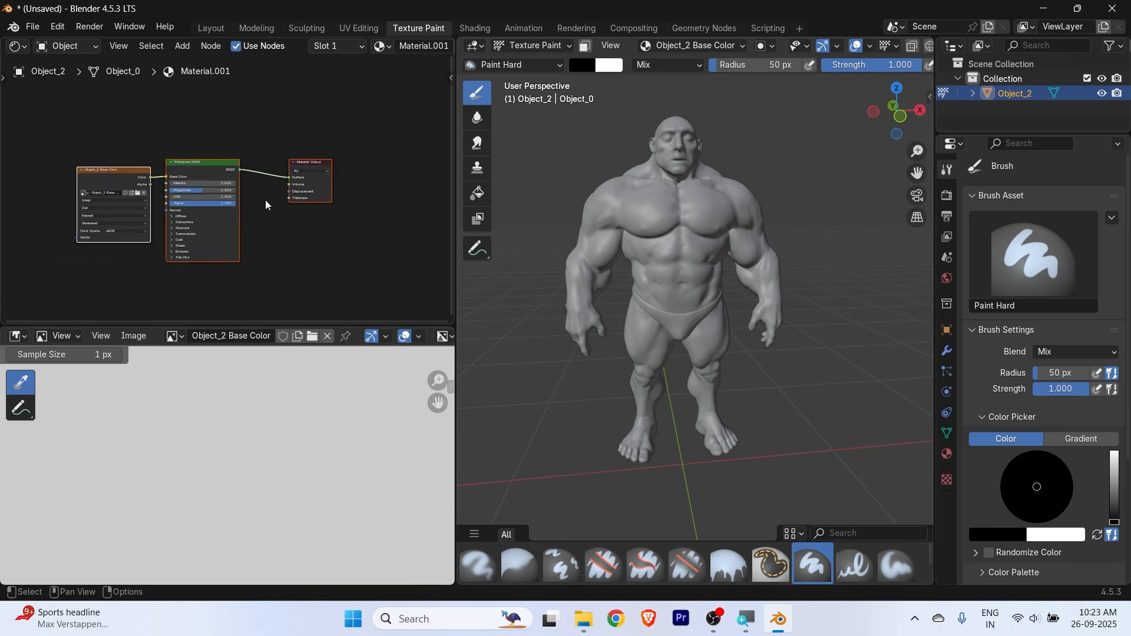
middle_click_drag(40, 122, 210, 129)
scroll(219, 128, "up", 1)
scroll(218, 129, "up", 1)
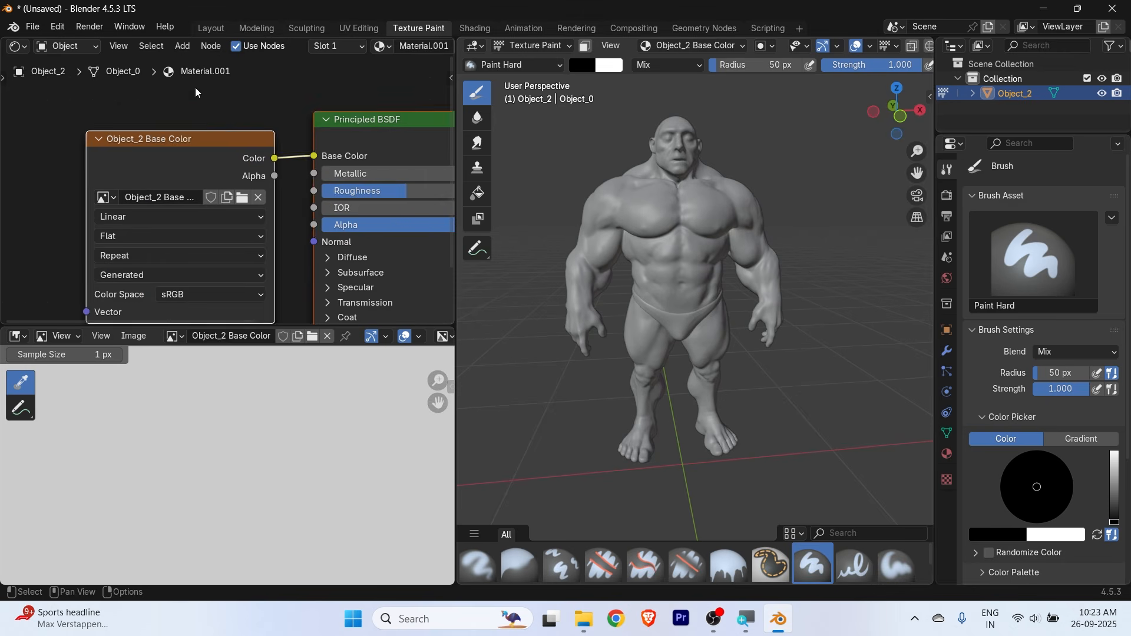
left_click(195, 91)
left_click_drag(174, 142, 90, 126)
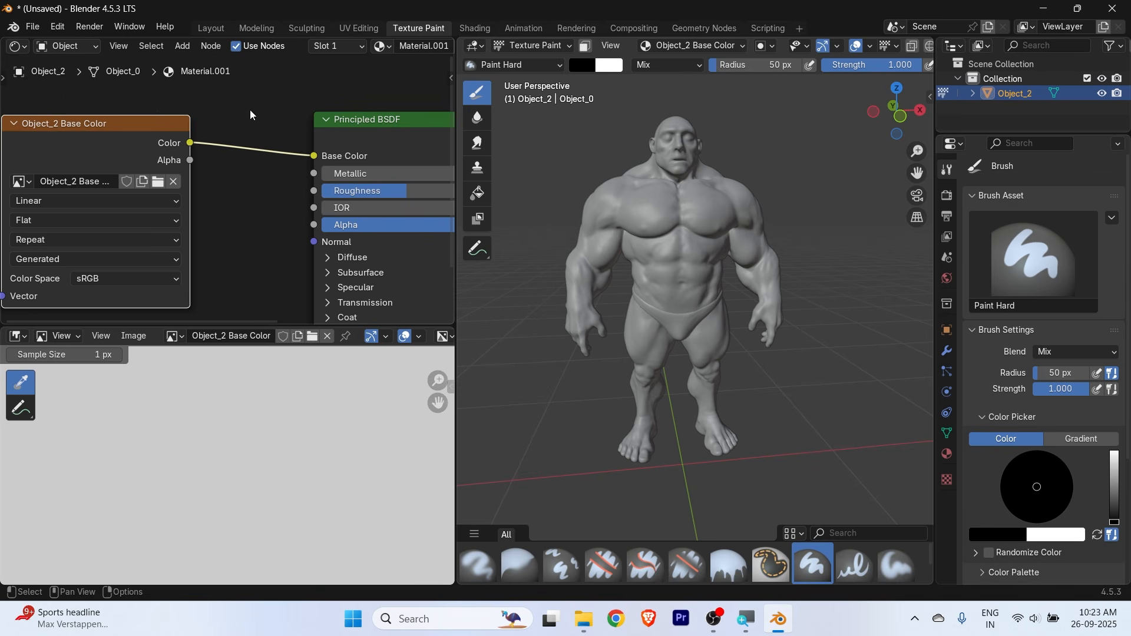
middle_click_drag(250, 115, 315, 118)
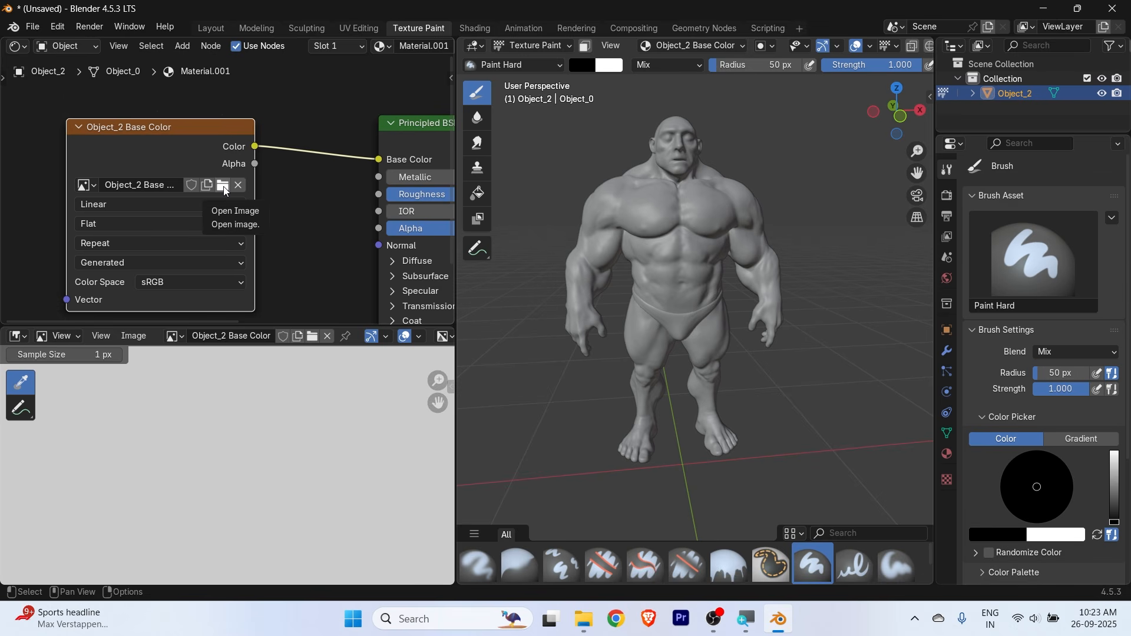
Load blinn1SG_emissive.png from the image folder inside Texture on the desktop into the Base Color image texture node
left_click(224, 186)
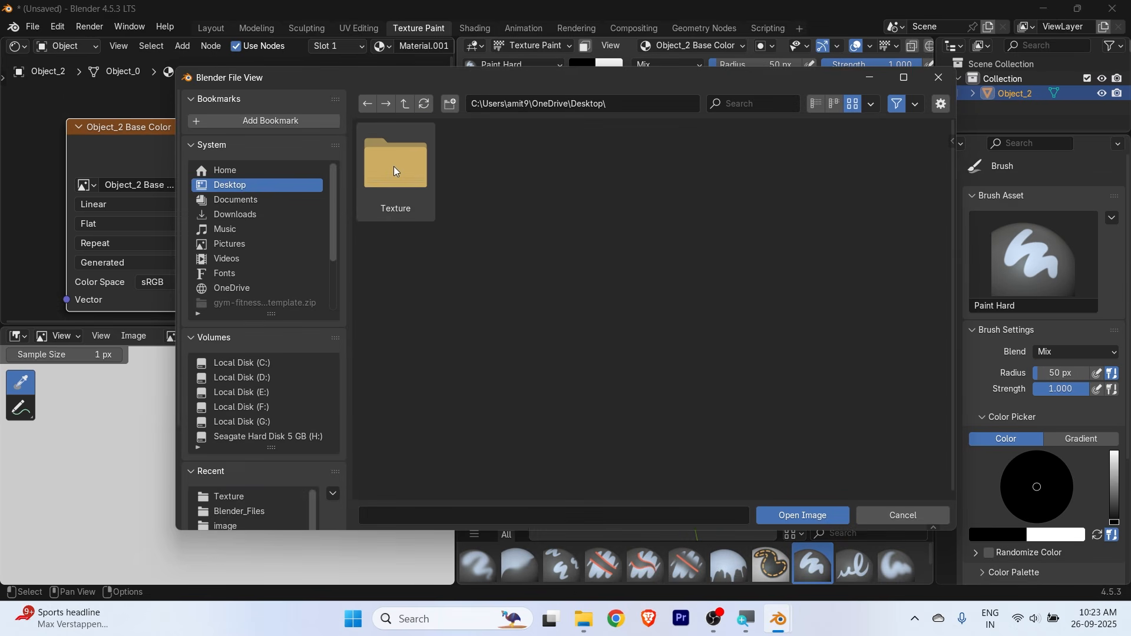
double_click(393, 166)
double_click(394, 166)
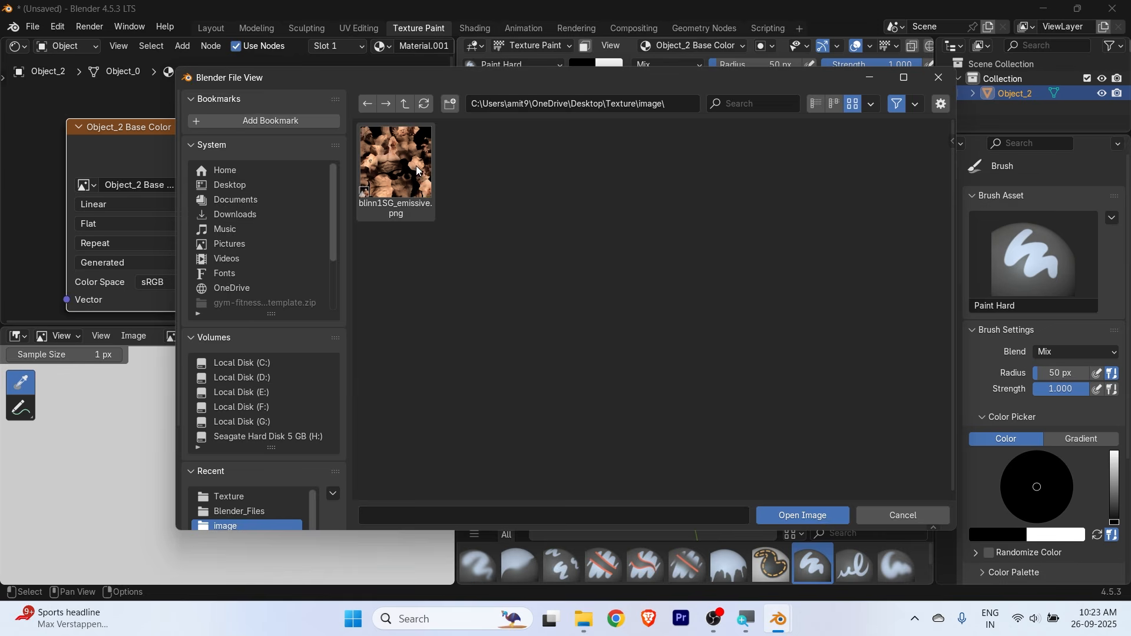
double_click(416, 165)
mouse_move(825, 283)
middle_mouse_down()
mouse_move(673, 291)
mouse_move(760, 282)
mouse_move(836, 297)
mouse_move(810, 295)
mouse_move(818, 259)
mouse_move(709, 297)
mouse_move(749, 300)
middle_mouse_up()
scroll(766, 303, "up", 5)
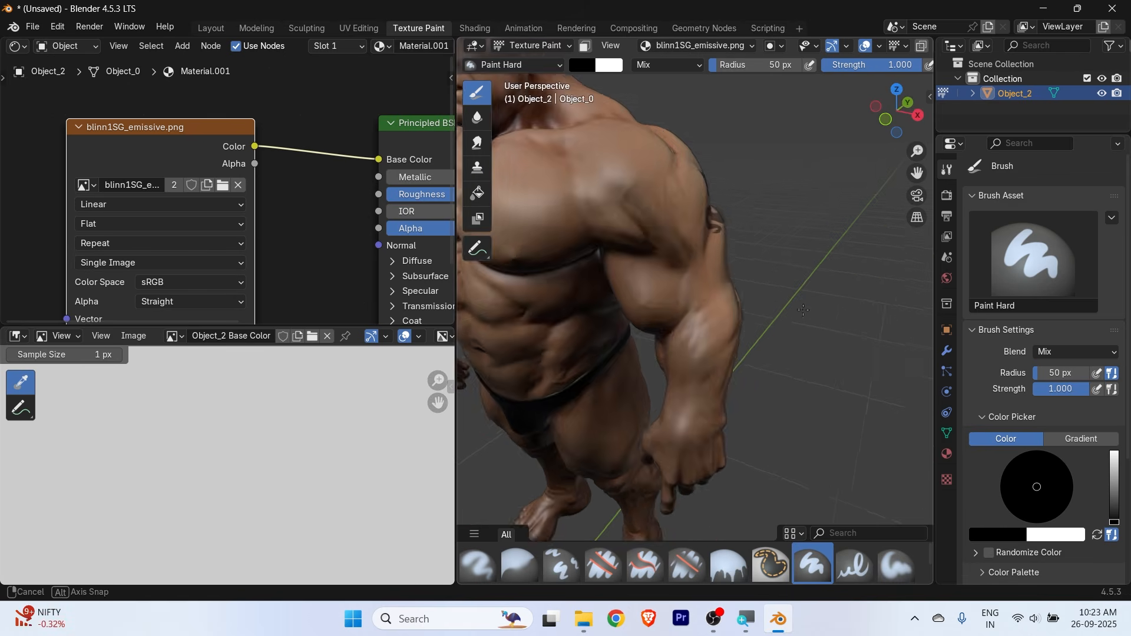
scroll(803, 308, "down", 4)
middle_click_drag(585, 292, 644, 271)
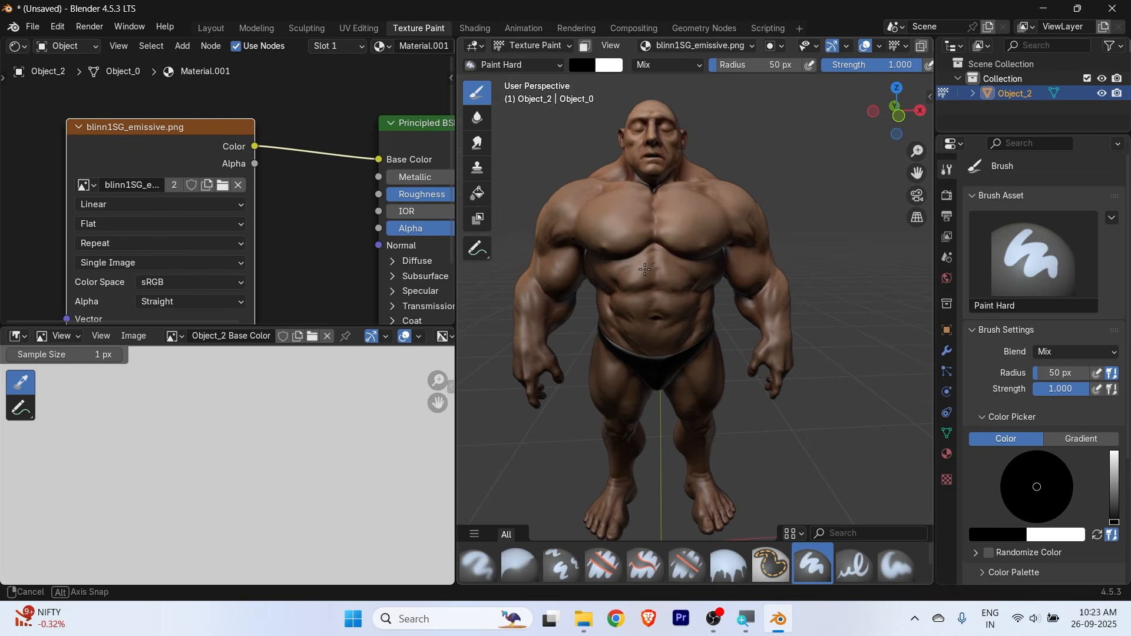
scroll(635, 255, "down", 1)
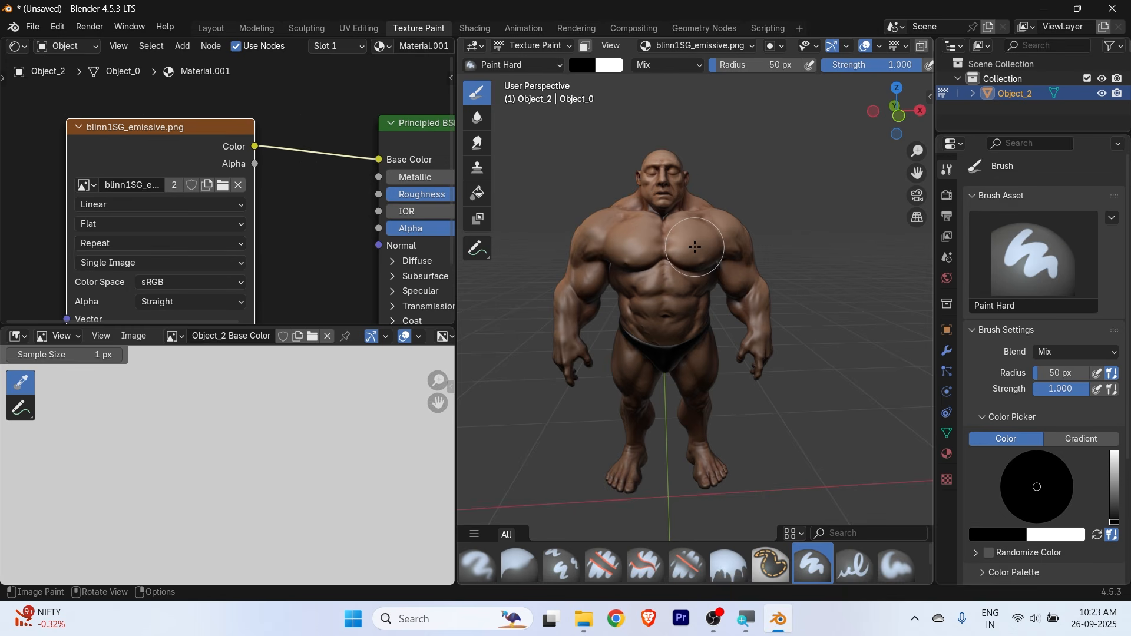
Select all of the character's UV islands in the UV Editing workspace and examine how they line up with the blinn1SG_emissive.png texture
scroll(695, 247, "up", 5)
scroll(695, 247, "down", 3)
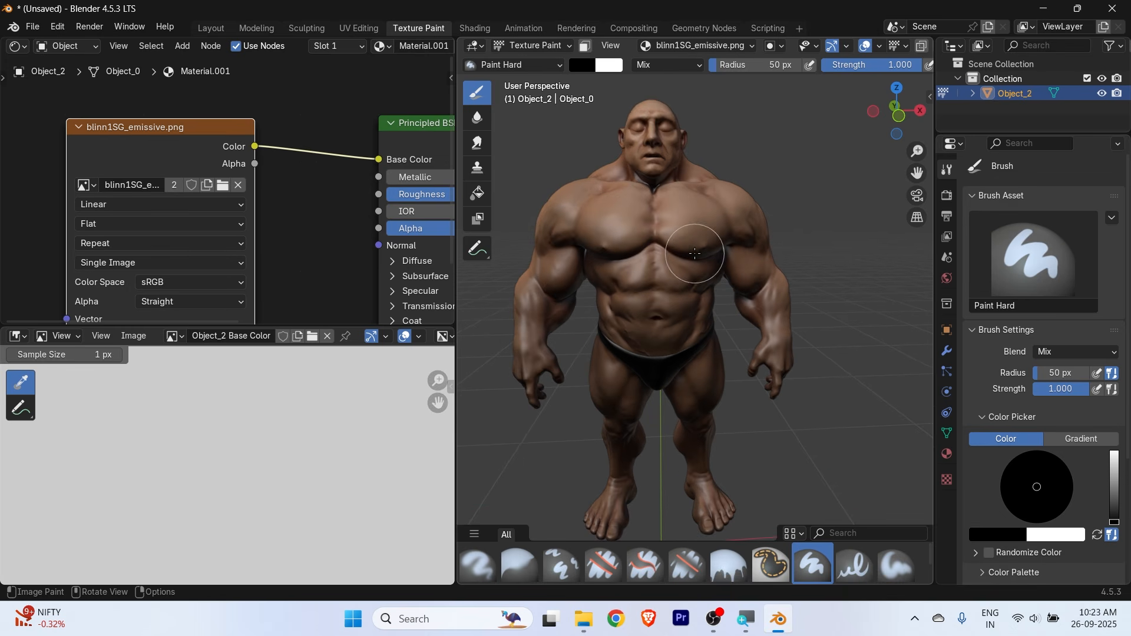
left_click(360, 27)
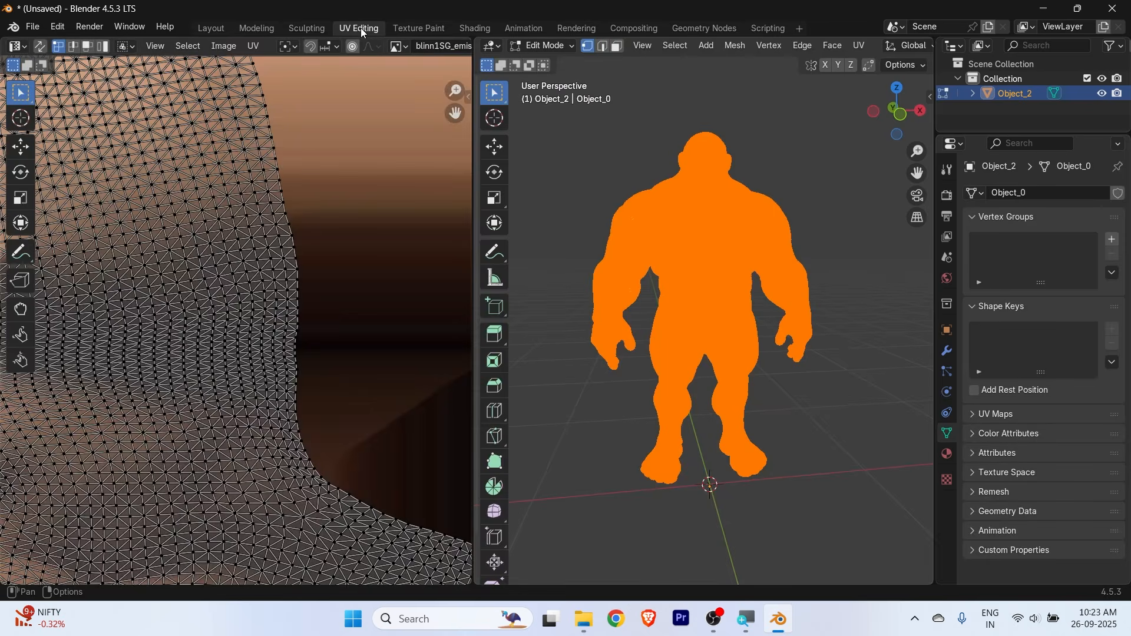
scroll(297, 342, "down", 10)
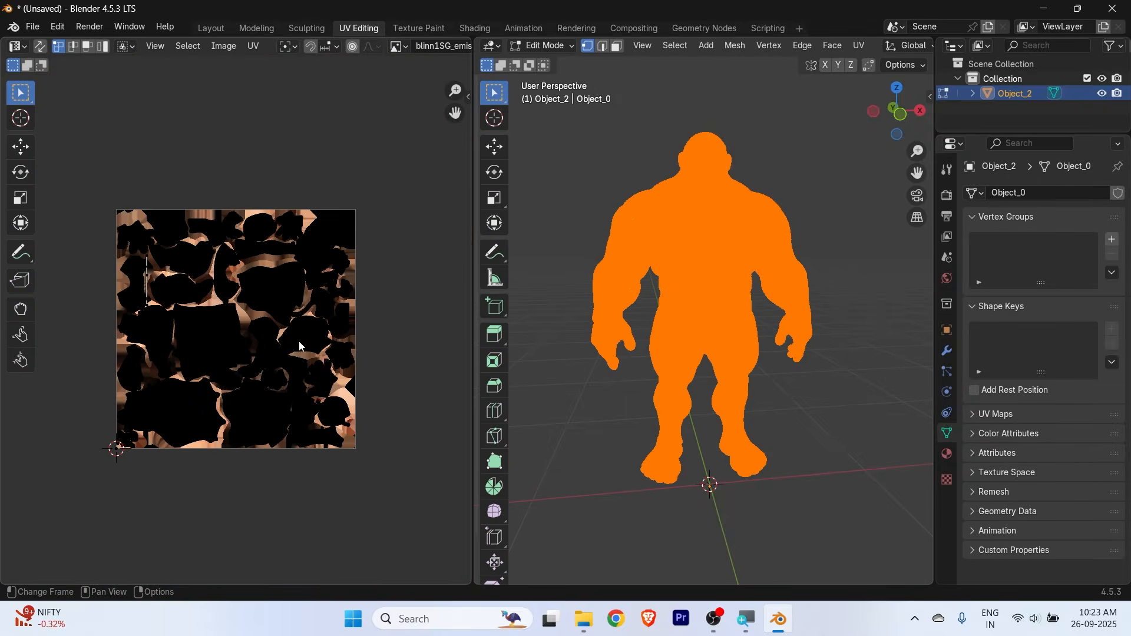
left_click_drag(65, 139, 438, 499)
scroll(271, 357, "up", 1)
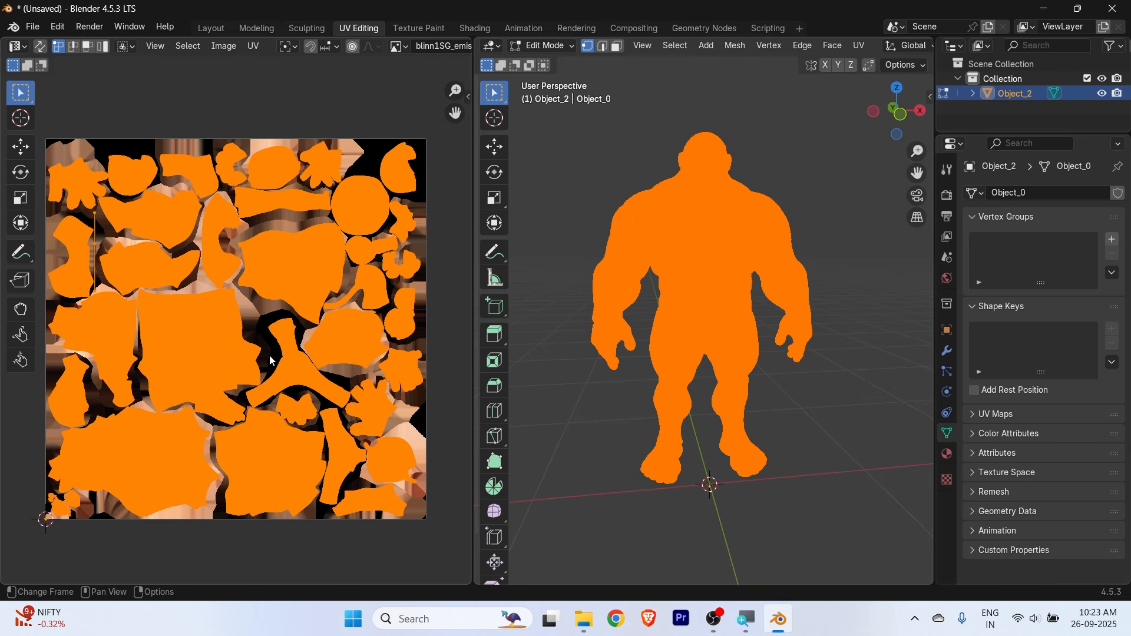
Return to the Texture Paint workspace and examine the texture on the character's body from several angles and distances
left_click(419, 27)
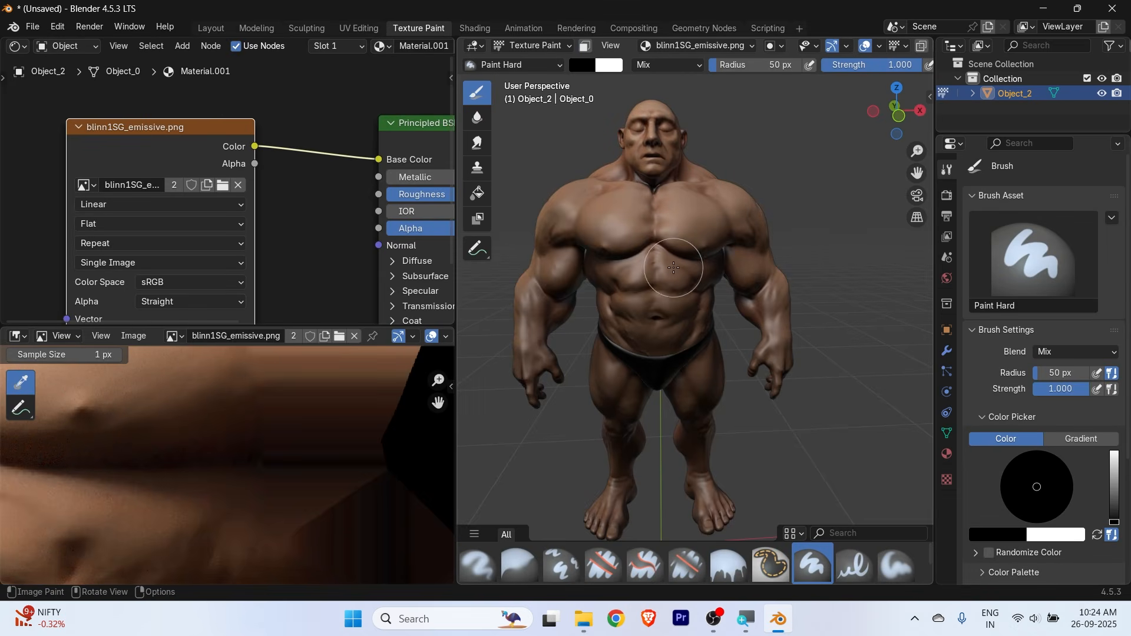
middle_click_drag(699, 281, 760, 311)
scroll(760, 311, "up", 2)
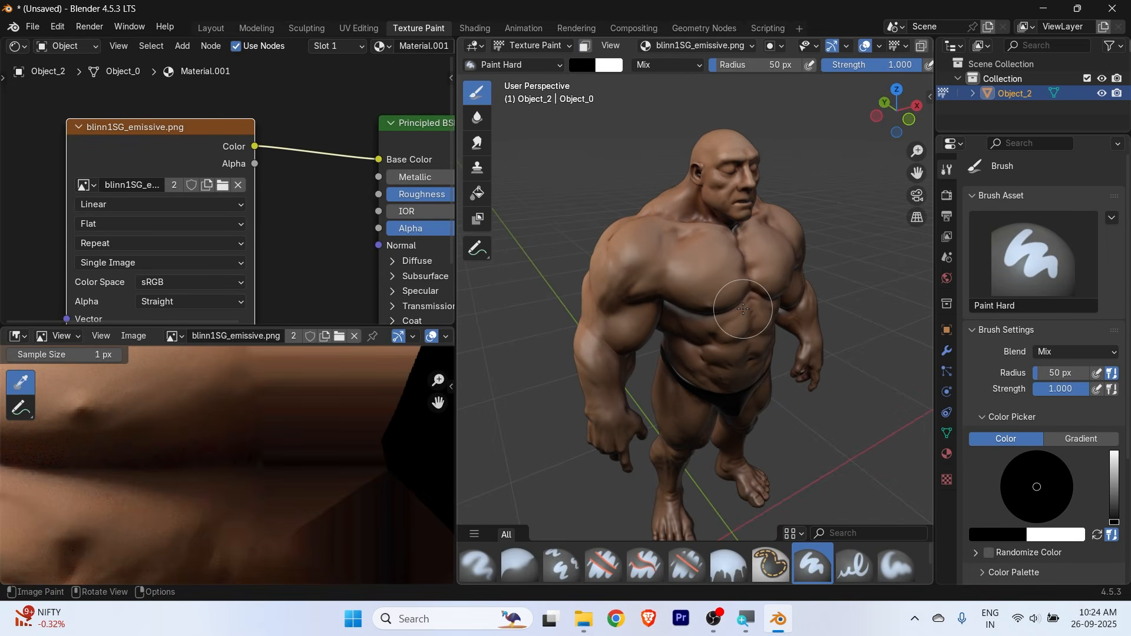
scroll(743, 308, "down", 2)
middle_click_drag(760, 314, 735, 293)
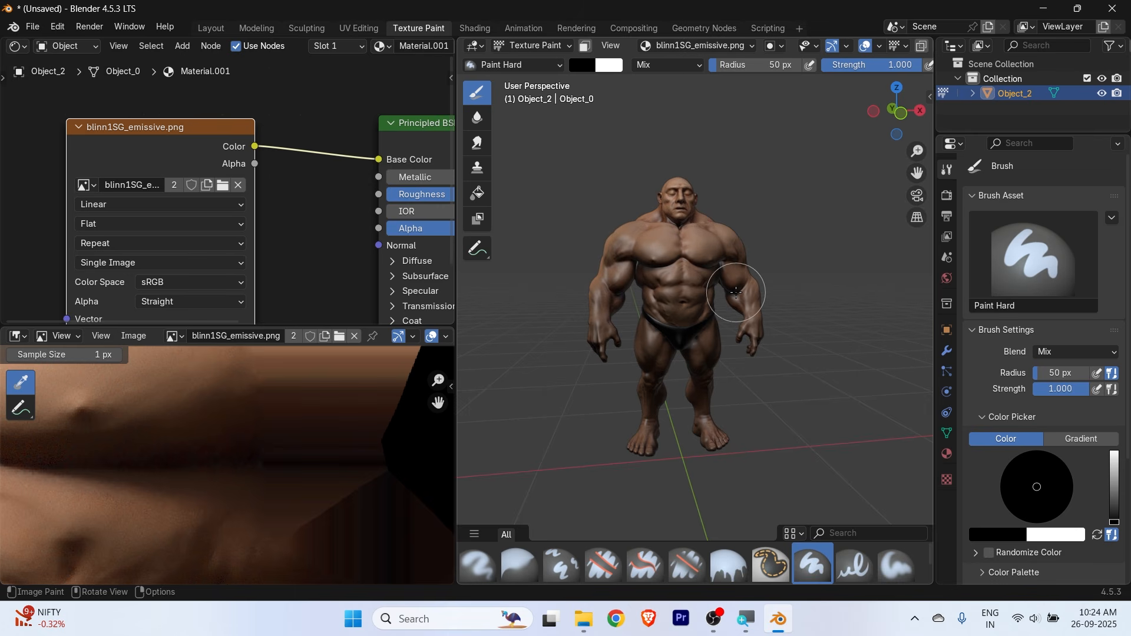
scroll(736, 292, "up", 2)
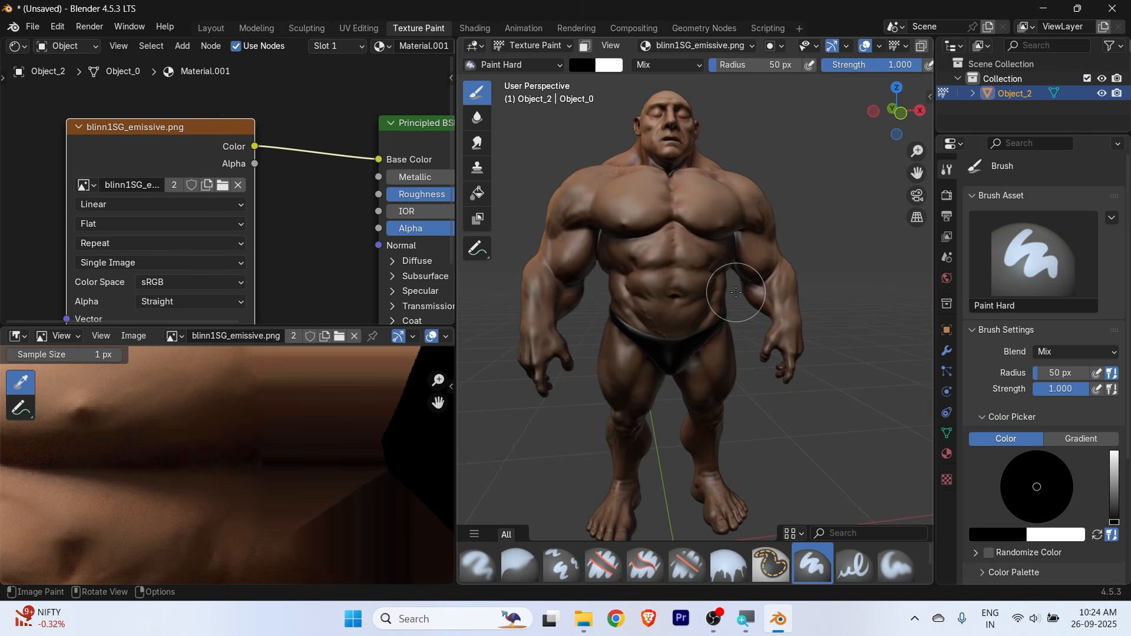
scroll(736, 292, "down", 1)
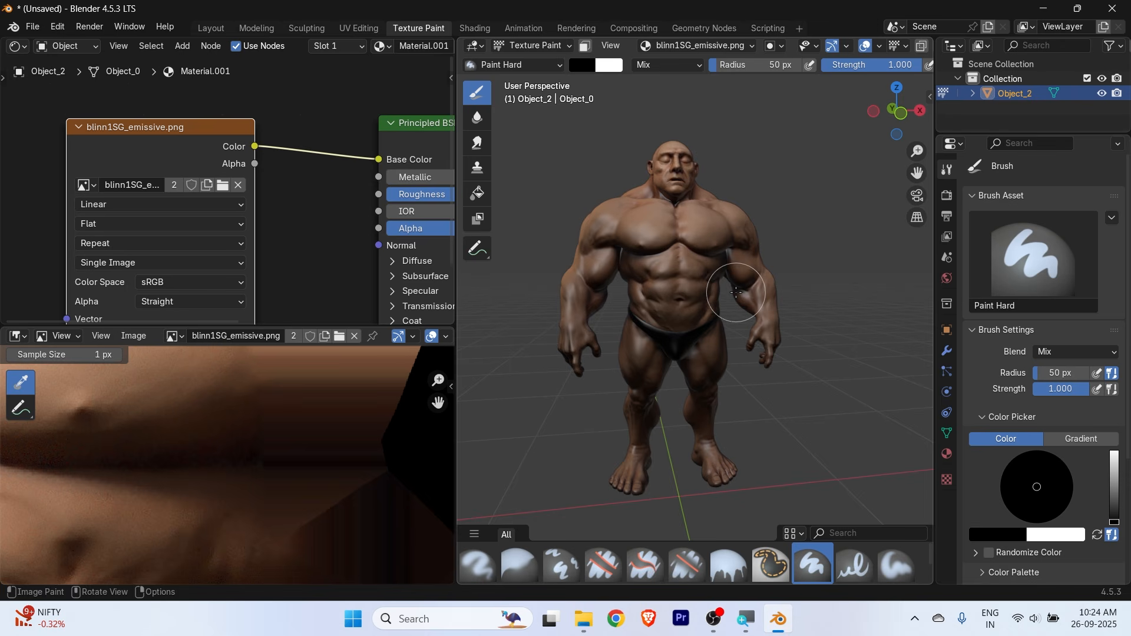
mouse_move(801, 283)
middle_mouse_down()
mouse_move(840, 301)
mouse_move(784, 303)
mouse_move(819, 330)
mouse_move(843, 316)
mouse_move(713, 327)
mouse_move(809, 318)
middle_mouse_up()
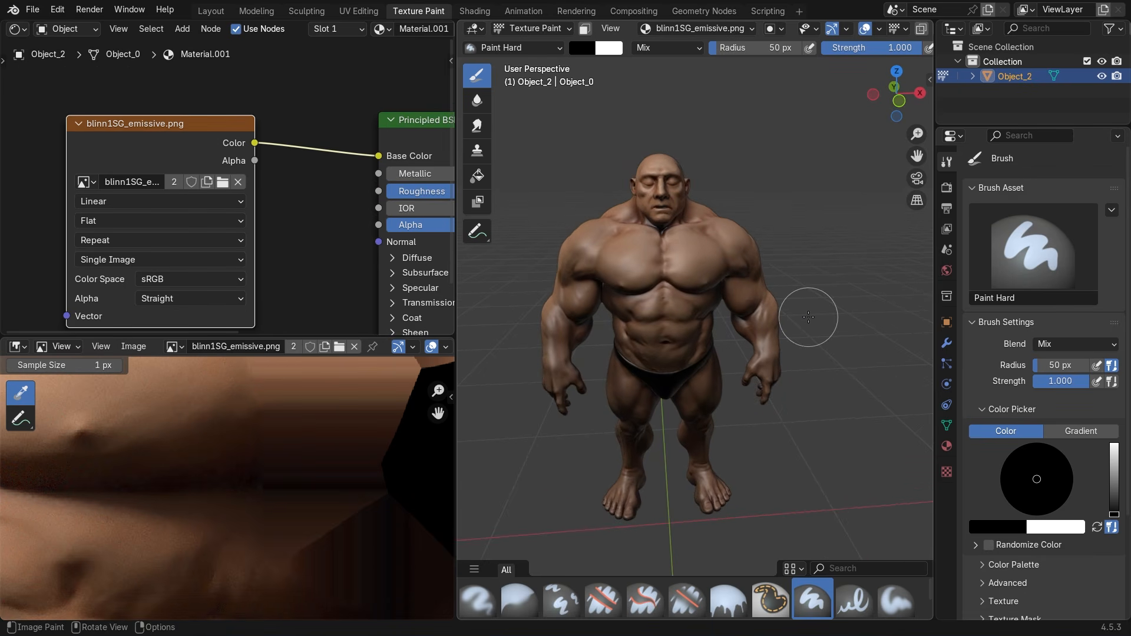
mouse_move(783, 309)
middle_mouse_down()
mouse_move(700, 284)
mouse_move(804, 283)
middle_mouse_up()
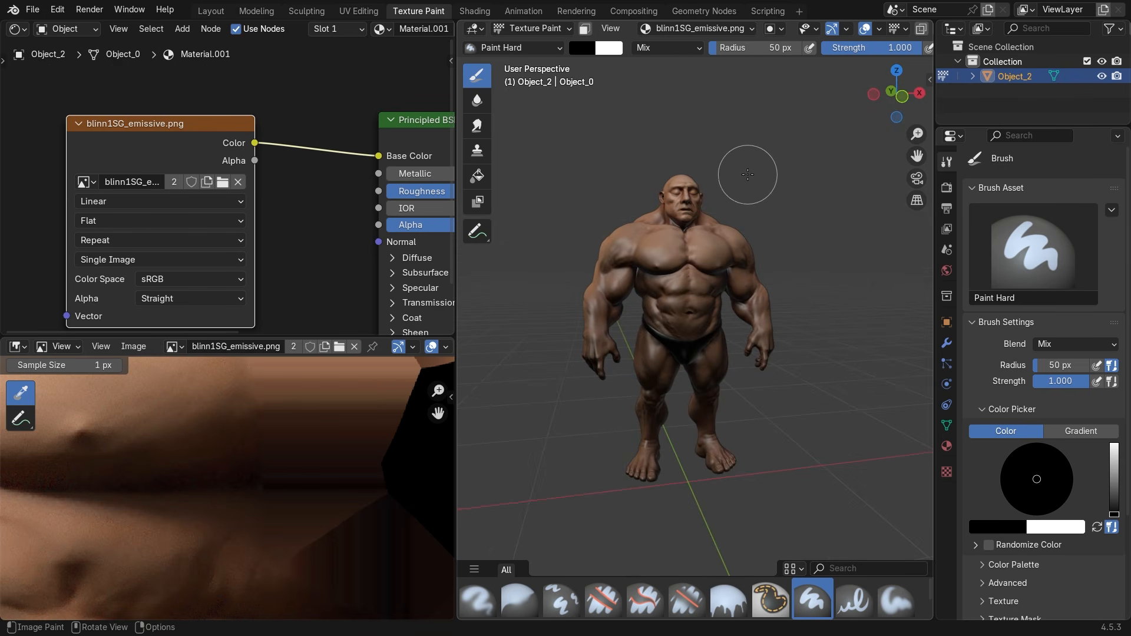
scroll(668, 360, "up", 2)
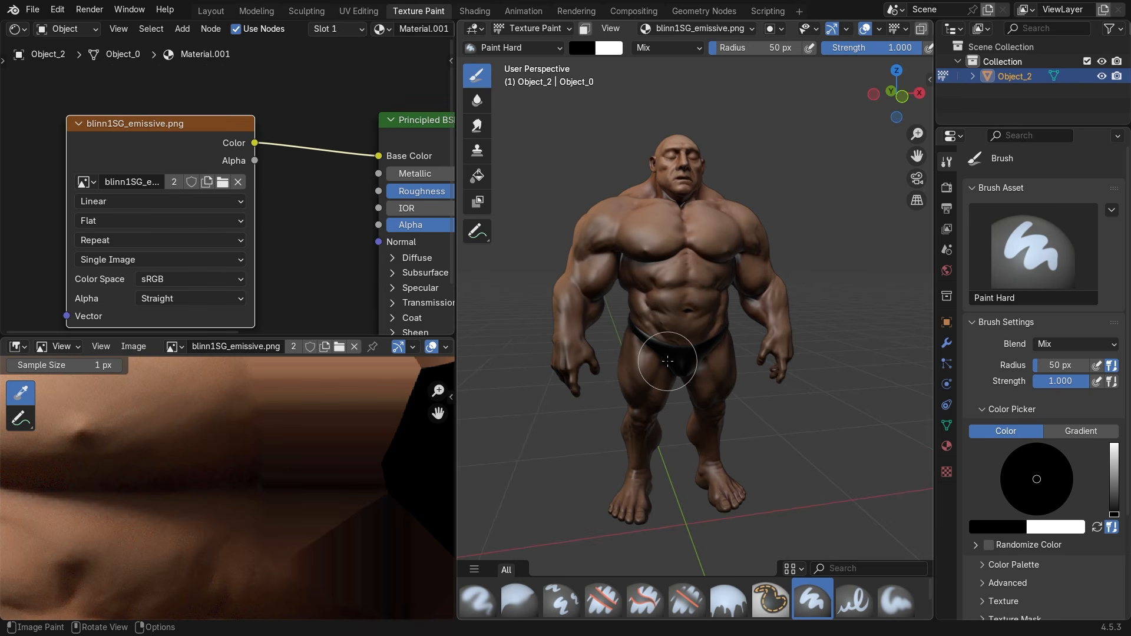